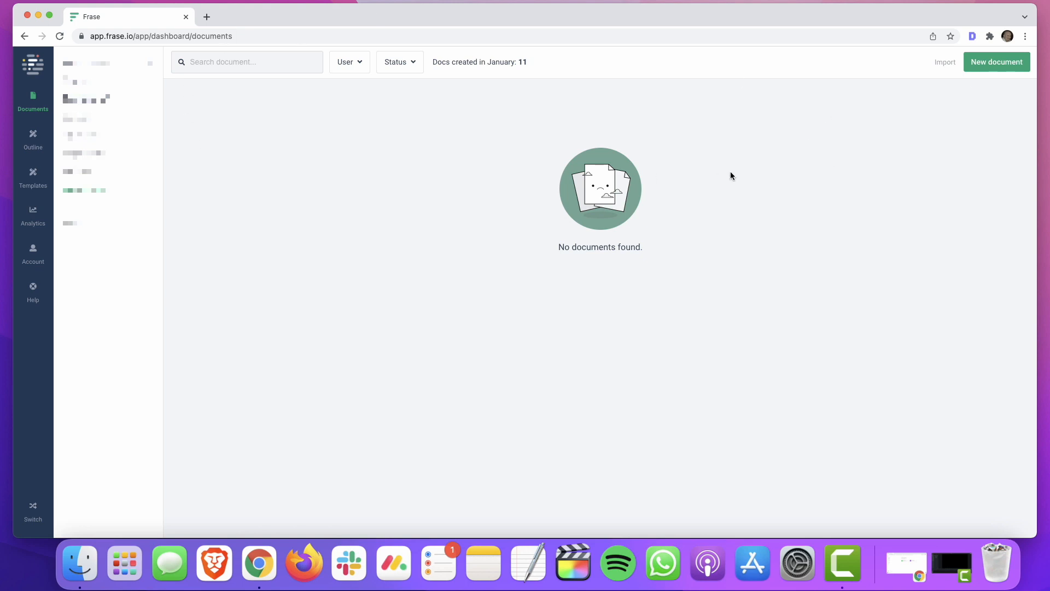
- Open the setup form for a new document
{"action": "left_click", "coordinate": [996, 63]}
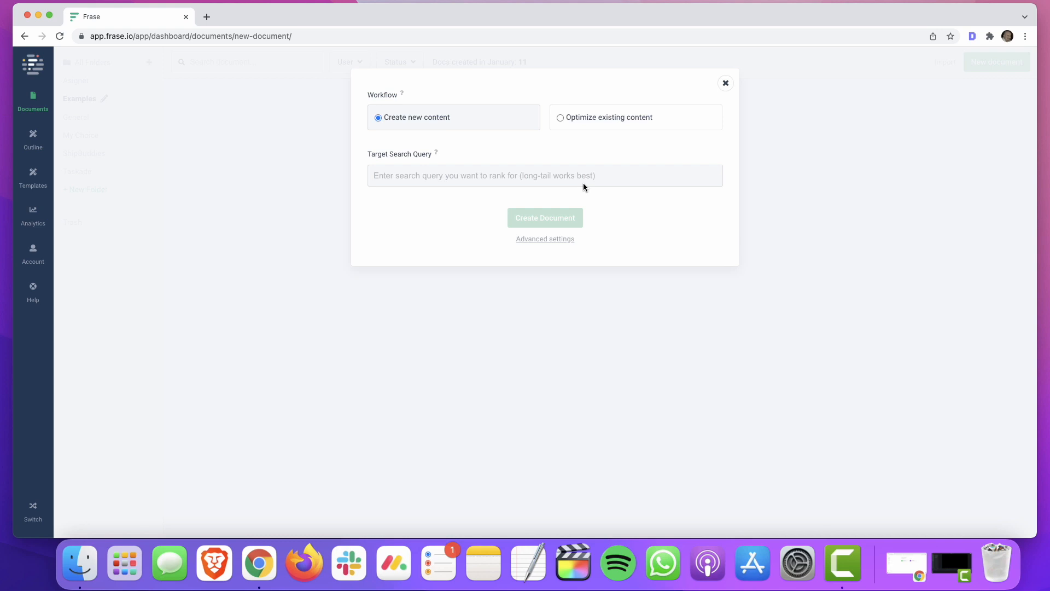
{"action": "type", "text": "projec"}
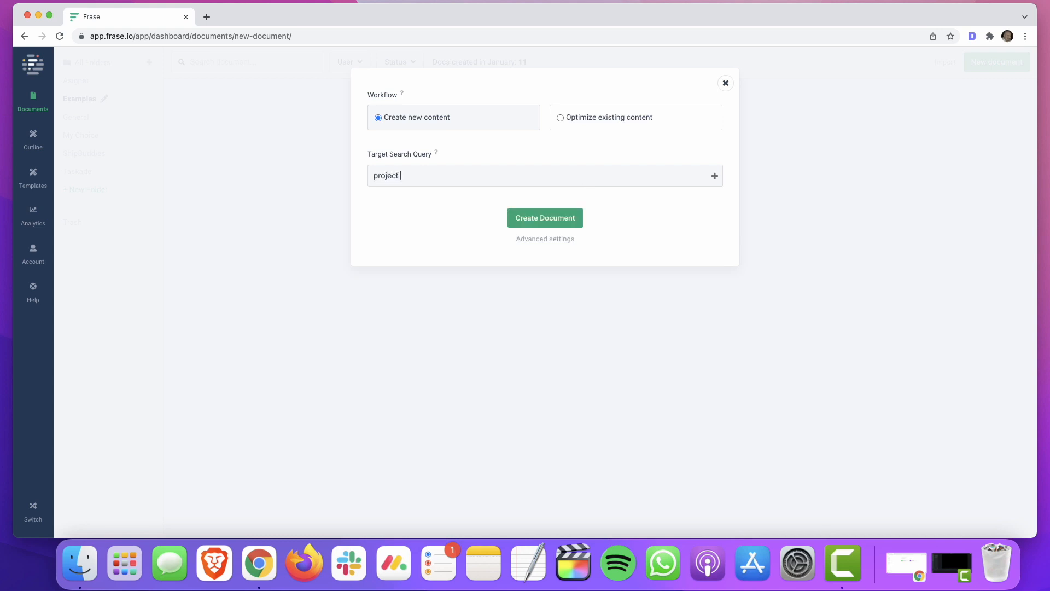
{"action": "type", "text": "t"}
{"action": "key", "text": "BackSpace"}
{"action": "key", "text": "BackSpace"}
{"action": "key", "text": "BackSpace"}
{"action": "key", "text": "BackSpace"}
{"action": "key", "text": "BackSpace"}
{"action": "key", "text": "BackSpace"}
{"action": "key", "text": "BackSpace"}
{"action": "key", "text": "BackSpace"}
{"action": "type", "text": "scrum pro"}
{"action": "key", "text": "BackSpace"}
{"action": "key", "text": "BackSpace"}
{"action": "key", "text": "BackSpace"}
{"action": "key", "text": "BackSpace"}
{"action": "key", "text": "BackSpace"}
{"action": "key", "text": "BackSpace"}
{"action": "key", "text": "BackSpace"}
{"action": "key", "text": "BackSpace"}
{"action": "key", "text": "BackSpace"}
- Create a new-content document with the target search query "agile project management"
{"action": "type", "text": "agile project management"}
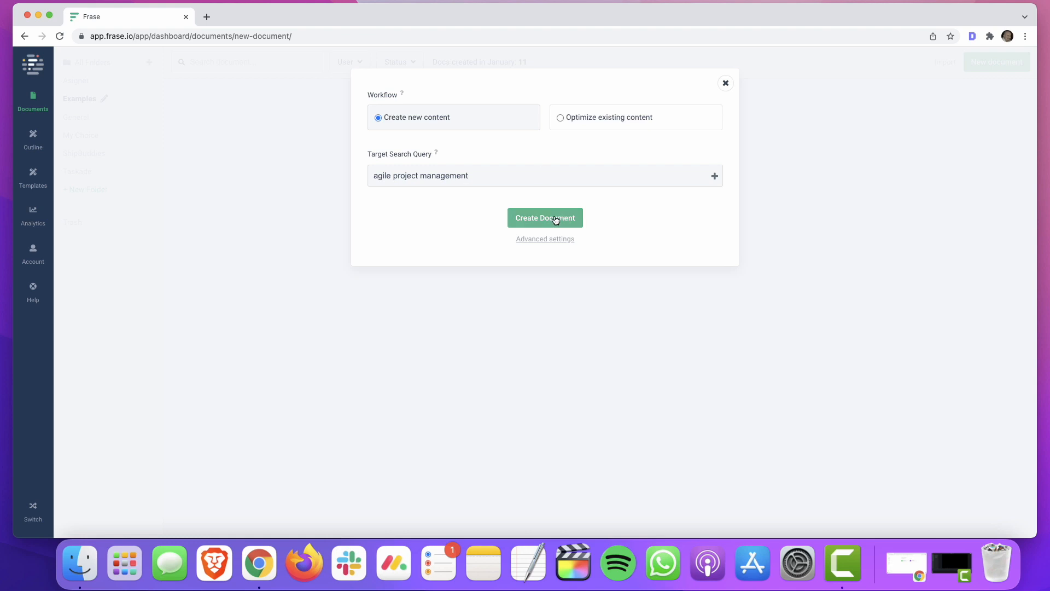
{"action": "left_click_drag", "start_coordinate": [555, 219], "coordinate": [673, 238]}
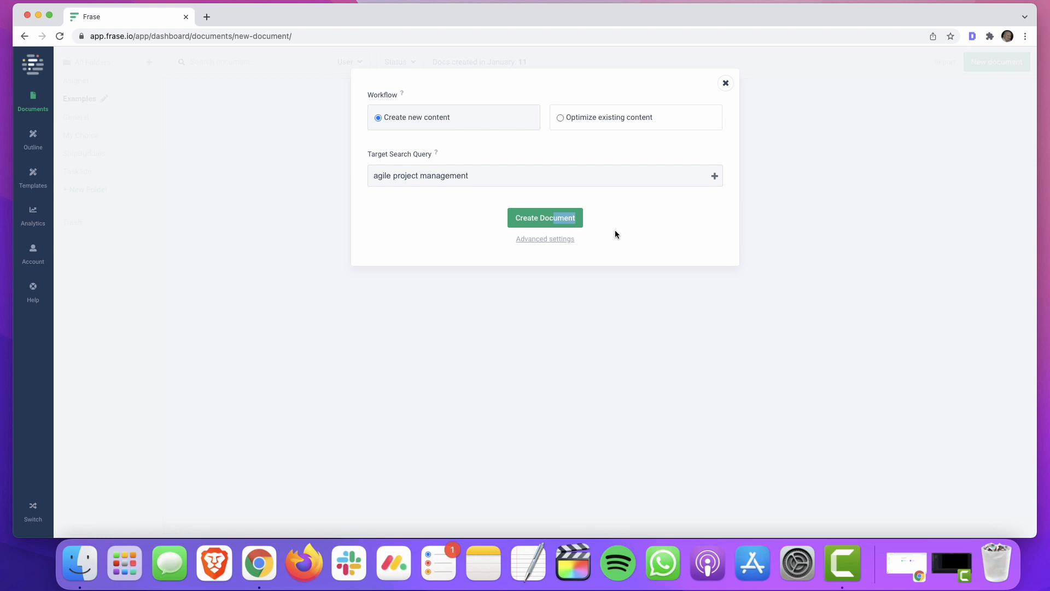
{"action": "left_click", "coordinate": [560, 216]}
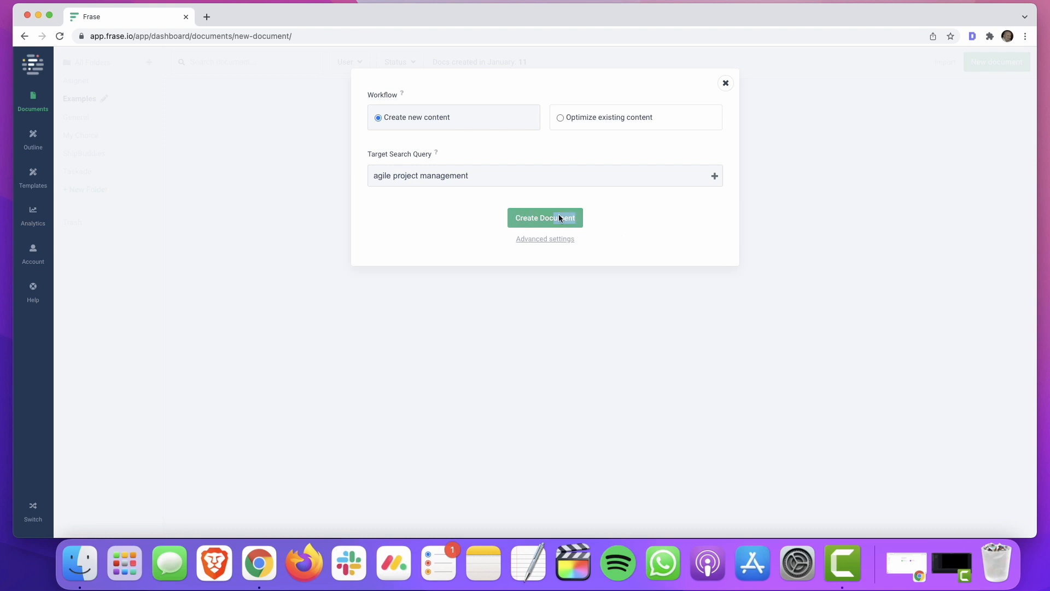
{"action": "left_click", "coordinate": [562, 217]}
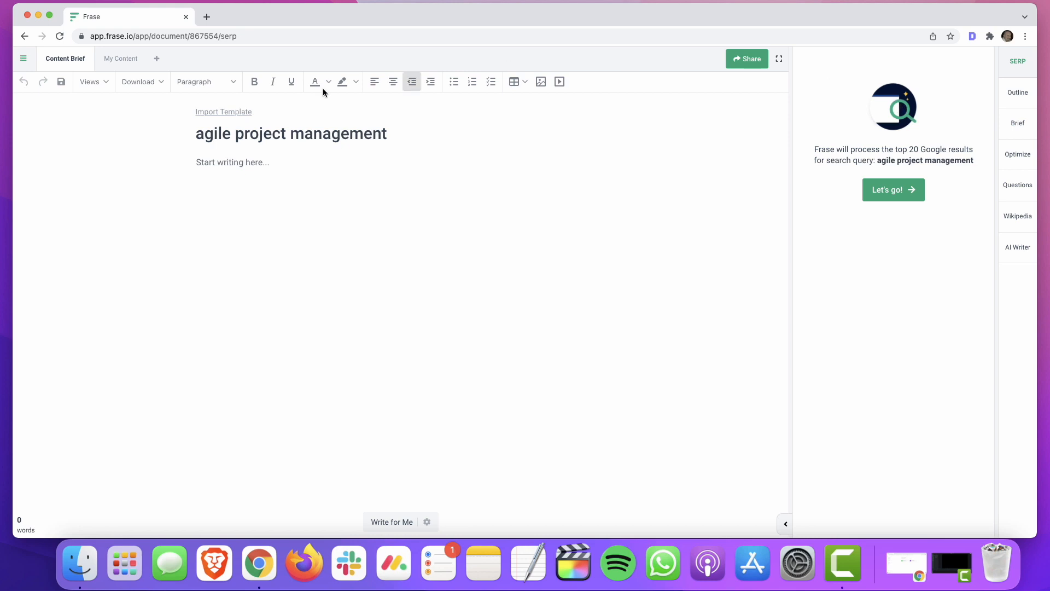
- Process the top 20 Google results for the document's search query
{"action": "left_click_drag", "start_coordinate": [203, 134], "coordinate": [385, 132]}
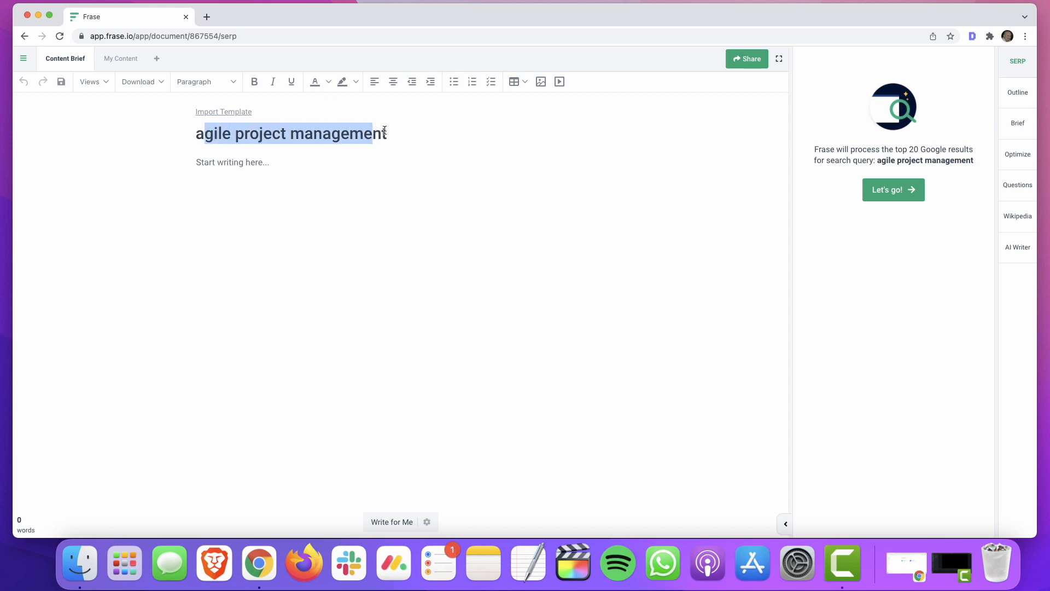
{"action": "left_click", "coordinate": [389, 134]}
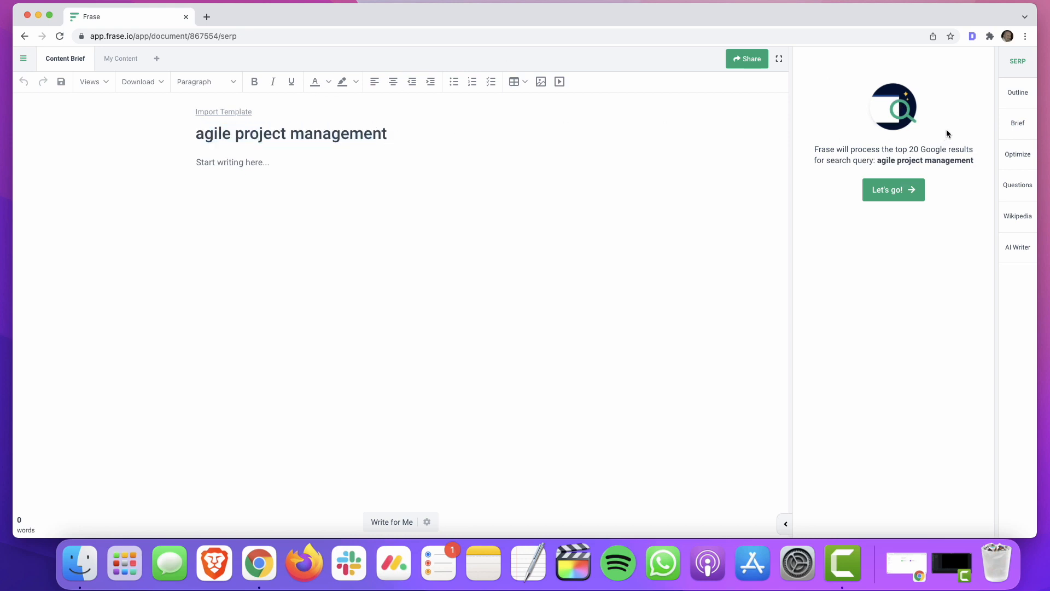
{"action": "left_click", "coordinate": [910, 182]}
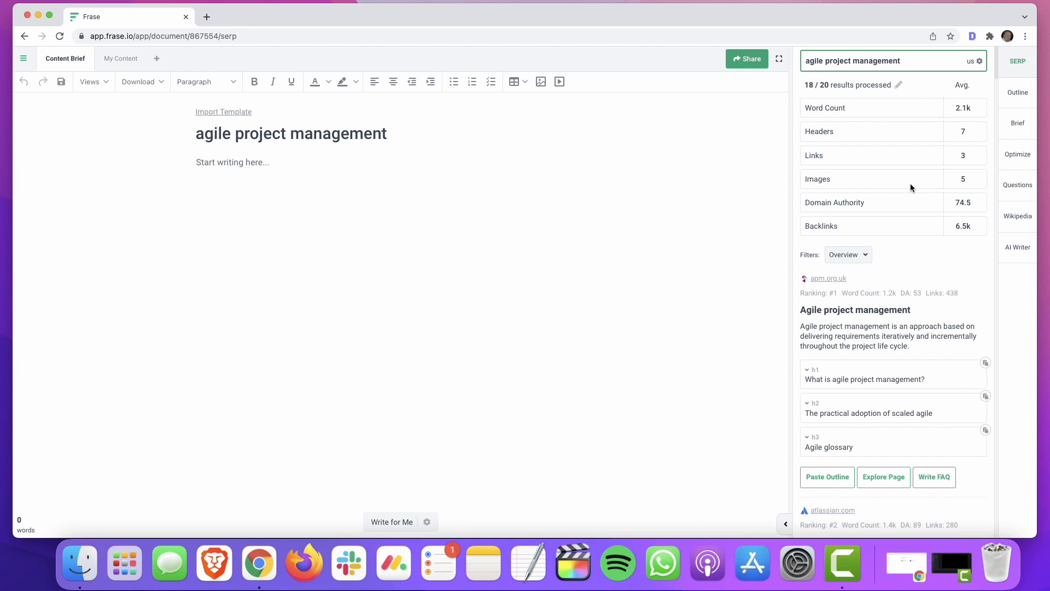
- Limit the analysed search results to the top 10, check the apm.org.uk source page, and save the selection
{"action": "left_click", "coordinate": [898, 85]}
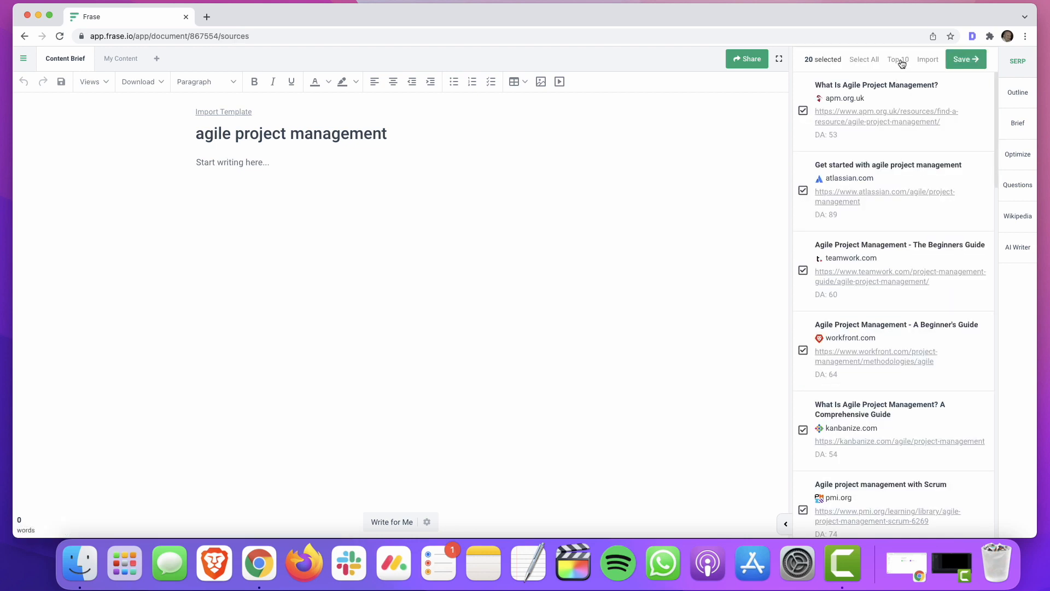
{"action": "left_click", "coordinate": [898, 60]}
{"action": "left_click", "coordinate": [895, 121]}
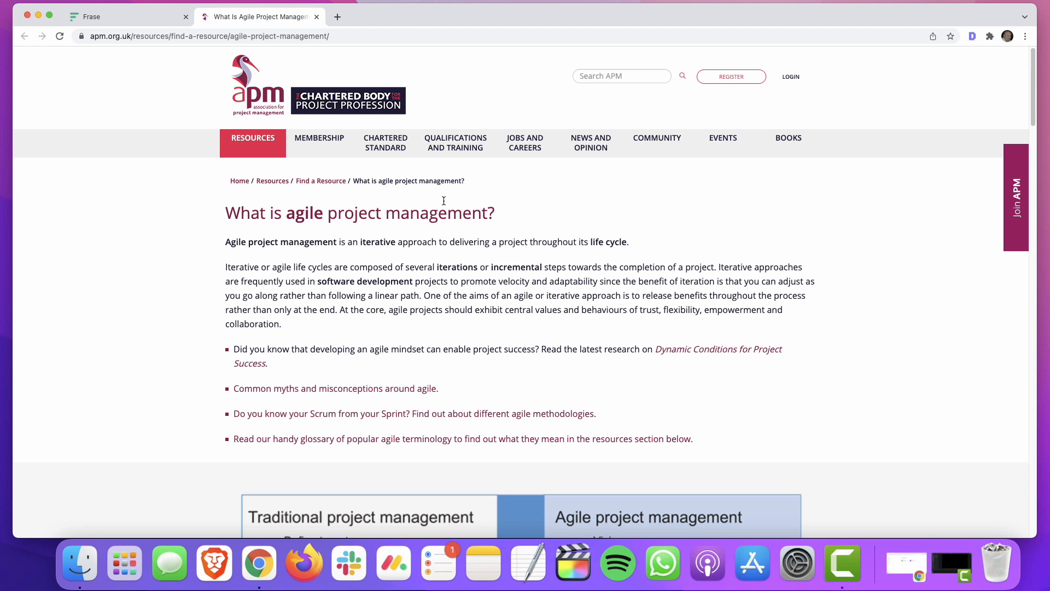
{"action": "left_click", "coordinate": [317, 18]}
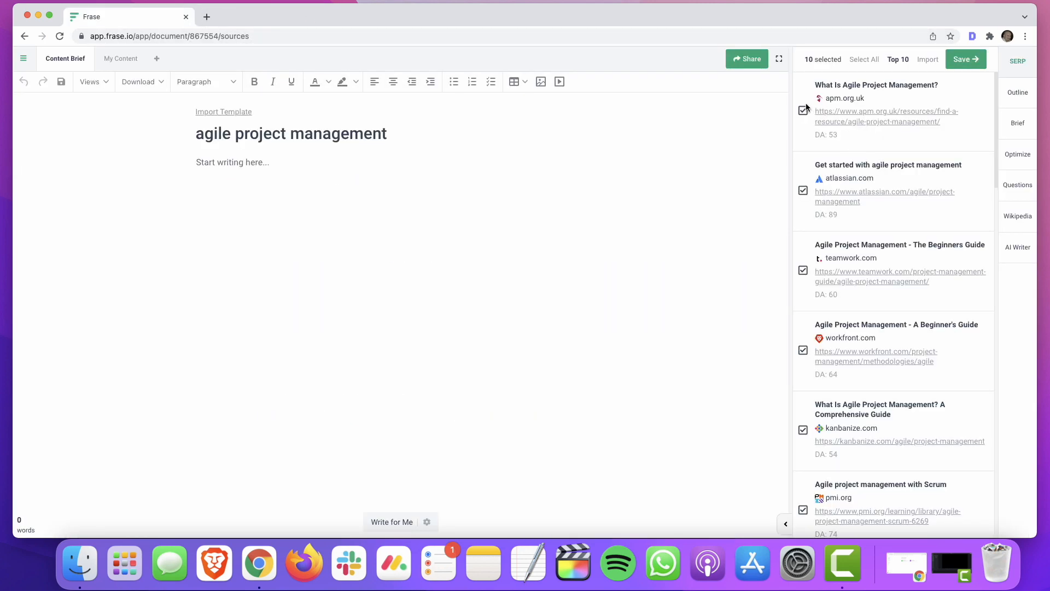
{"action": "scroll", "coordinate": [893, 317], "scroll_direction": "down", "scroll_amount": 6}
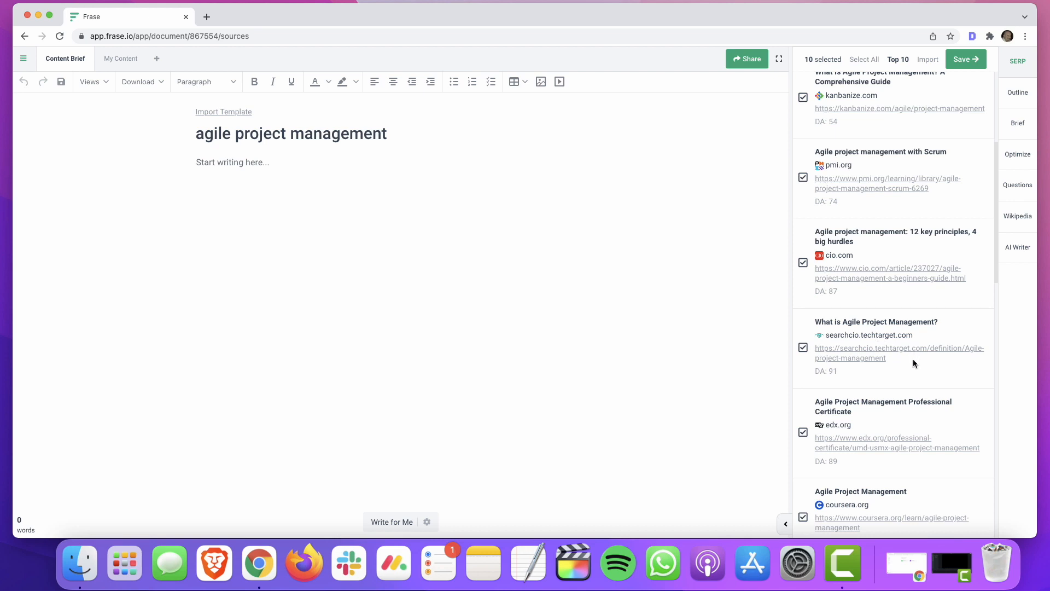
{"action": "scroll", "coordinate": [913, 363], "scroll_direction": "down", "scroll_amount": 5}
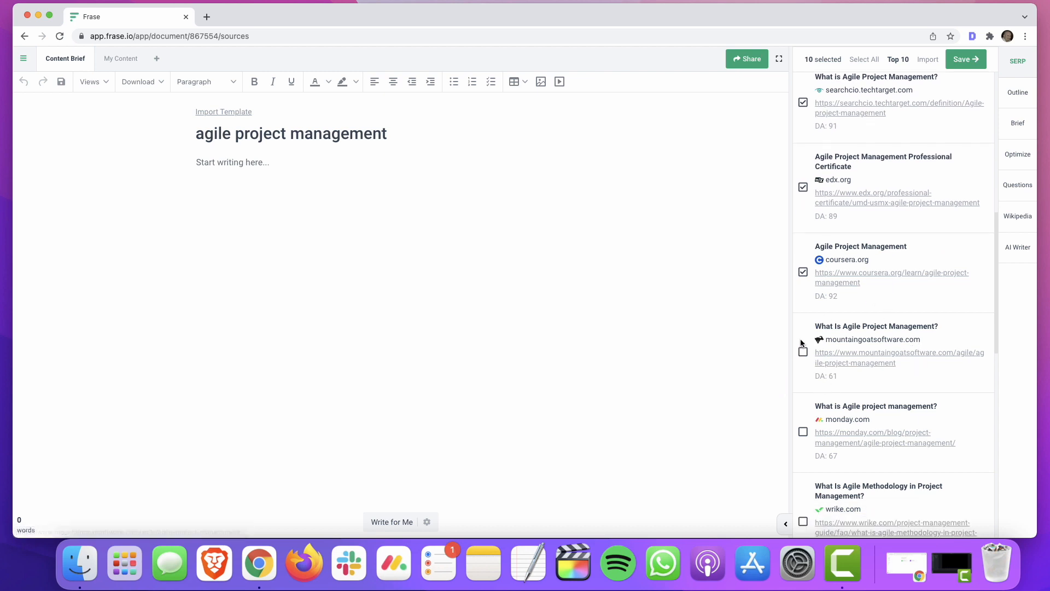
{"action": "scroll", "coordinate": [867, 337], "scroll_direction": "up", "scroll_amount": 4}
{"action": "scroll", "coordinate": [873, 337], "scroll_direction": "up", "scroll_amount": 8}
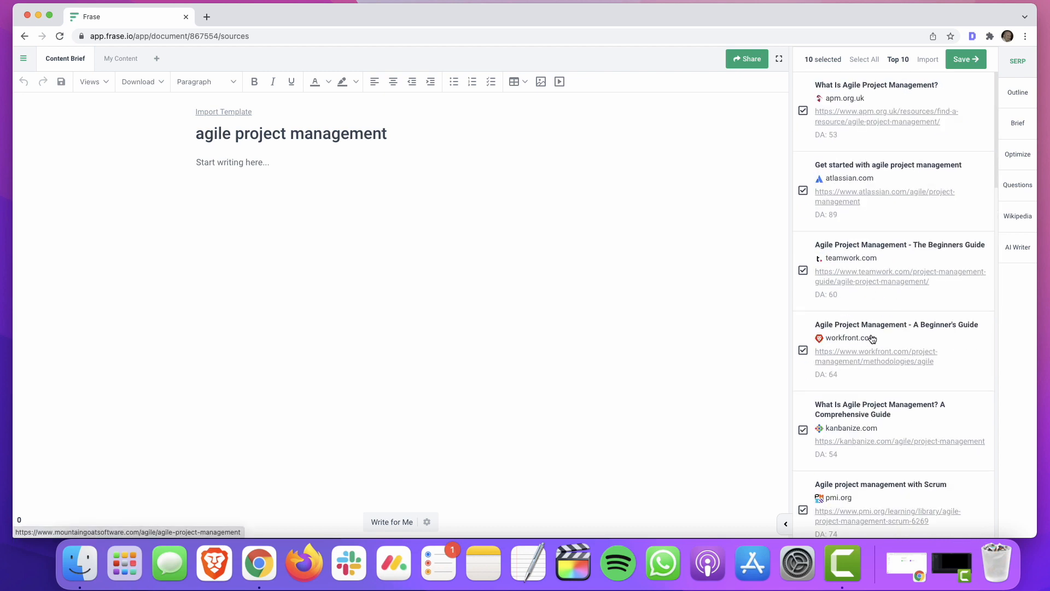
{"action": "left_click", "coordinate": [961, 58]}
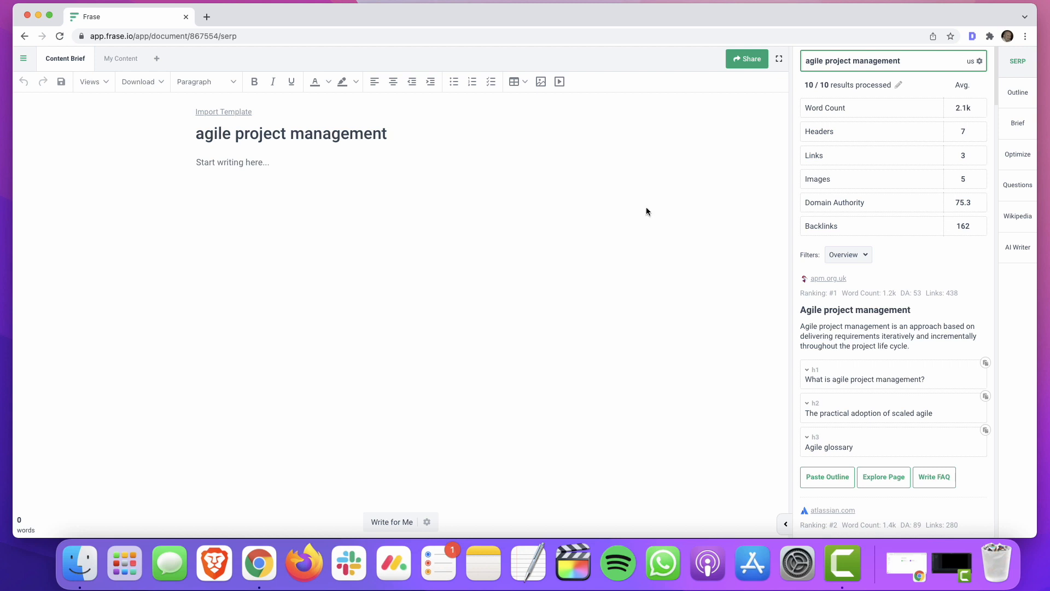
- Generate an automated content brief that also includes the Headers and Questions sections, and insert it into the editor
{"action": "left_click", "coordinate": [1020, 124]}
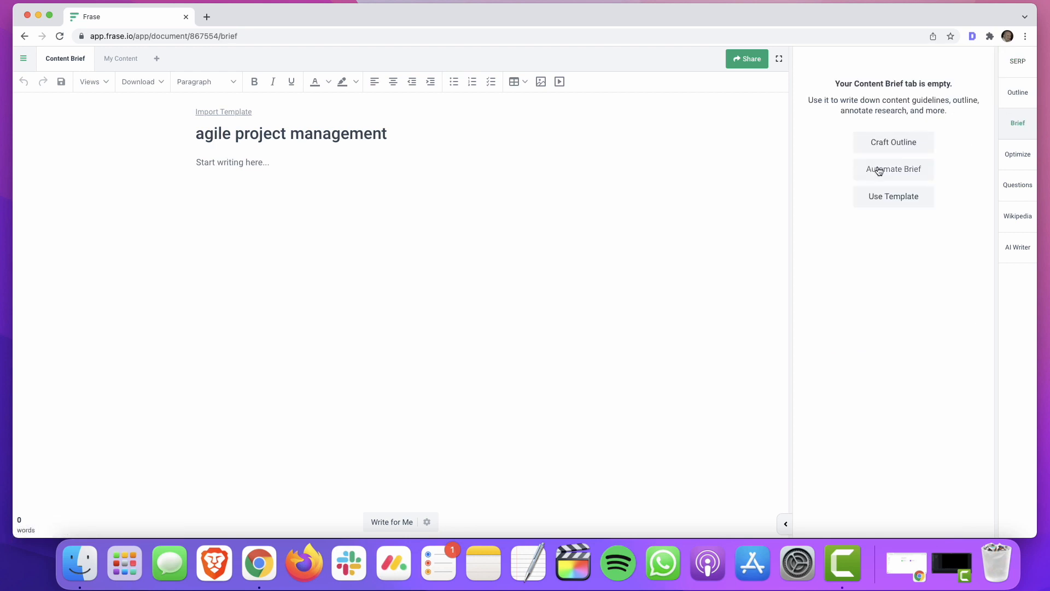
{"action": "left_click", "coordinate": [897, 175]}
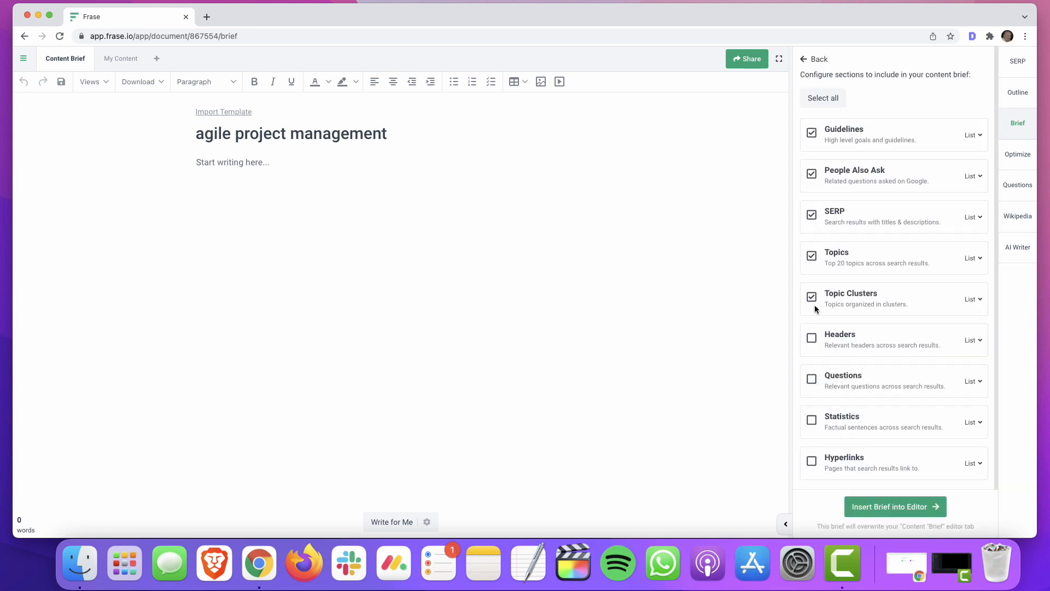
{"action": "left_click", "coordinate": [813, 339]}
{"action": "left_click", "coordinate": [812, 380]}
{"action": "left_click", "coordinate": [925, 509]}
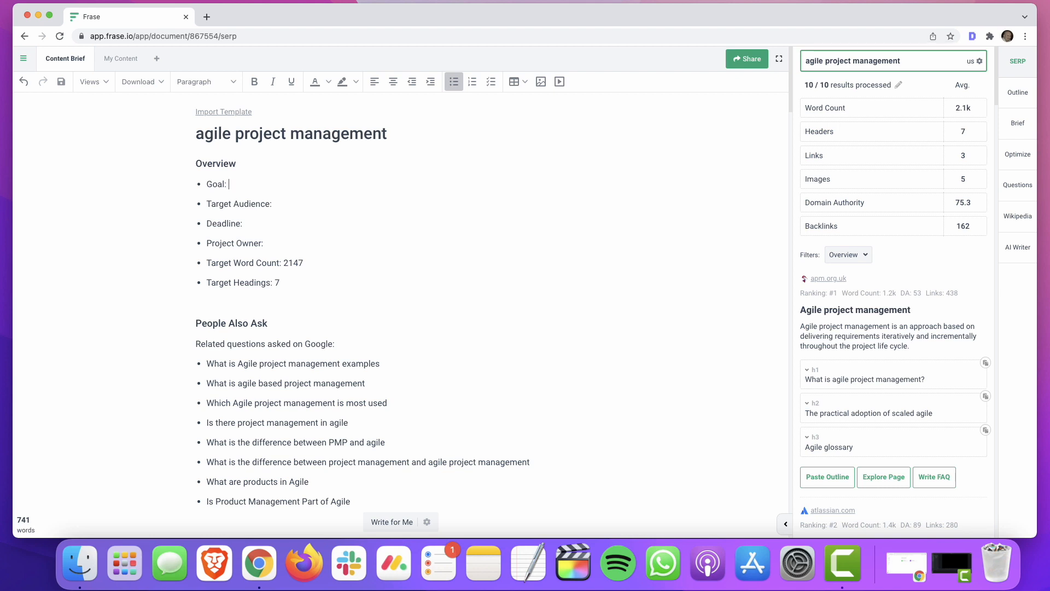
- Fill in the brief's Target Audience as "project managers and anyone interested in learning about agile project management"
{"action": "left_click", "coordinate": [309, 200]}
{"action": "type", "text": "project manageers an"}
{"action": "key", "text": "BackSpace"}
{"action": "key", "text": "BackSpace"}
{"action": "key", "text": "BackSpace"}
{"action": "key", "text": "BackSpace"}
{"action": "key", "text": "BackSpace"}
{"action": "key", "text": "BackSpace"}
{"action": "type", "text": "rs and anyone interested in "}
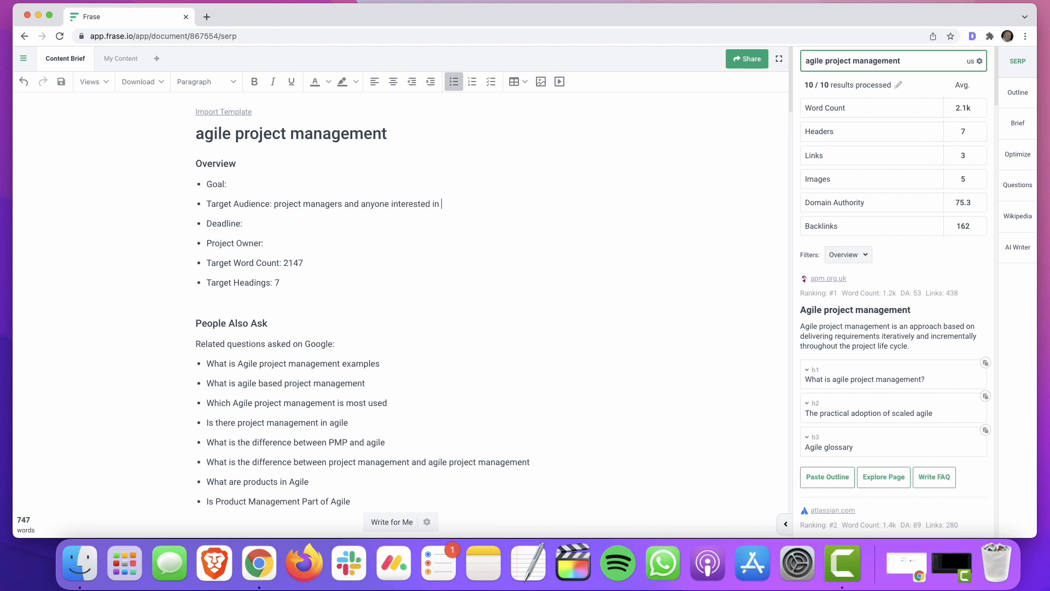
{"action": "type", "text": "learning about agile project mana"}
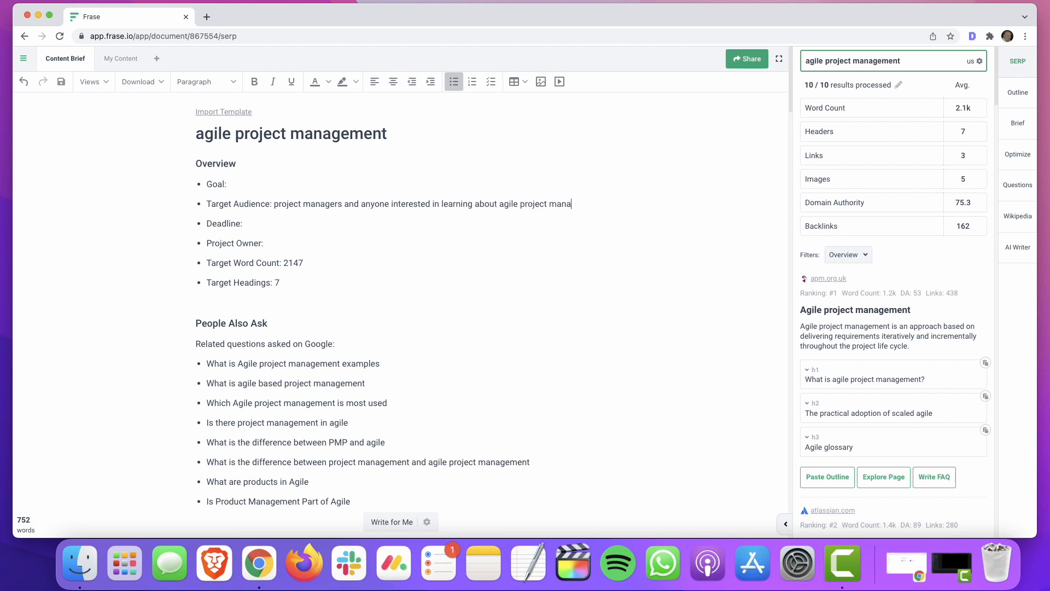
{"action": "type", "text": "gement"}
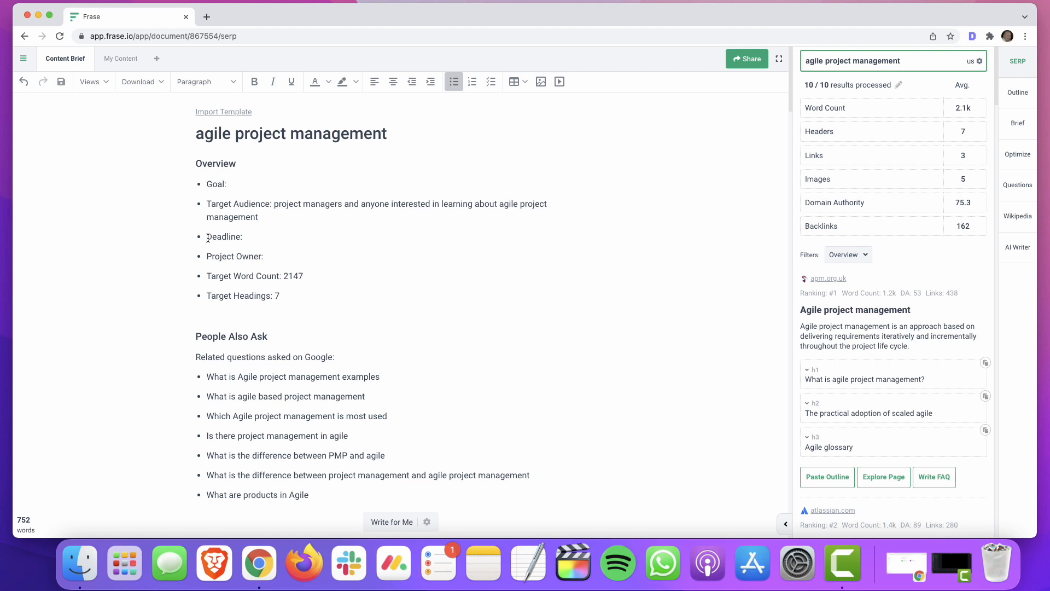
- Delete the Deadline and Project Owner bullets from the brief's Overview section
{"action": "left_click_drag", "start_coordinate": [208, 238], "coordinate": [257, 239]}
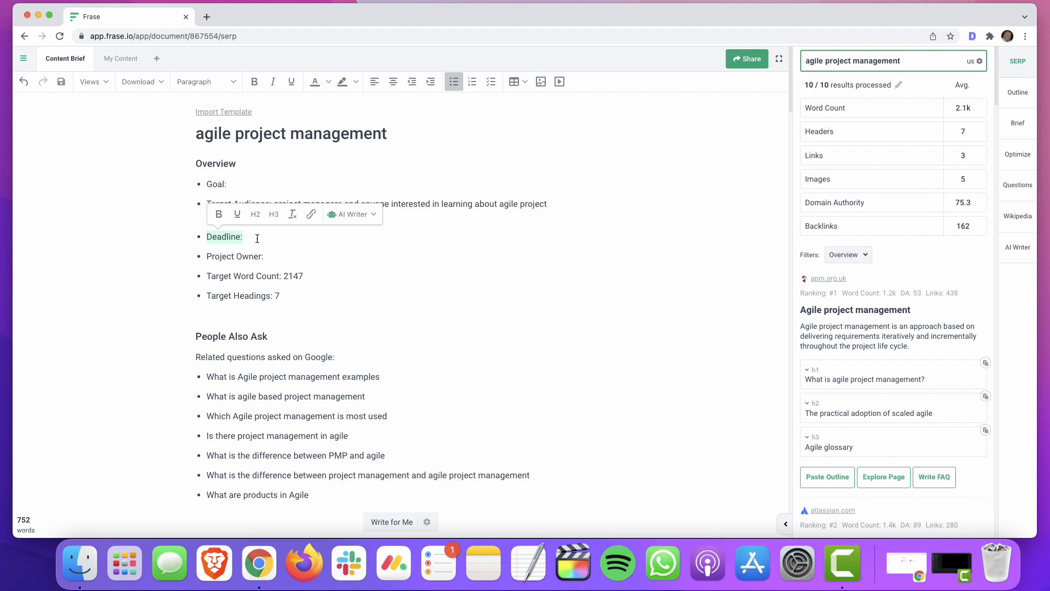
{"action": "left_click", "coordinate": [257, 238]}
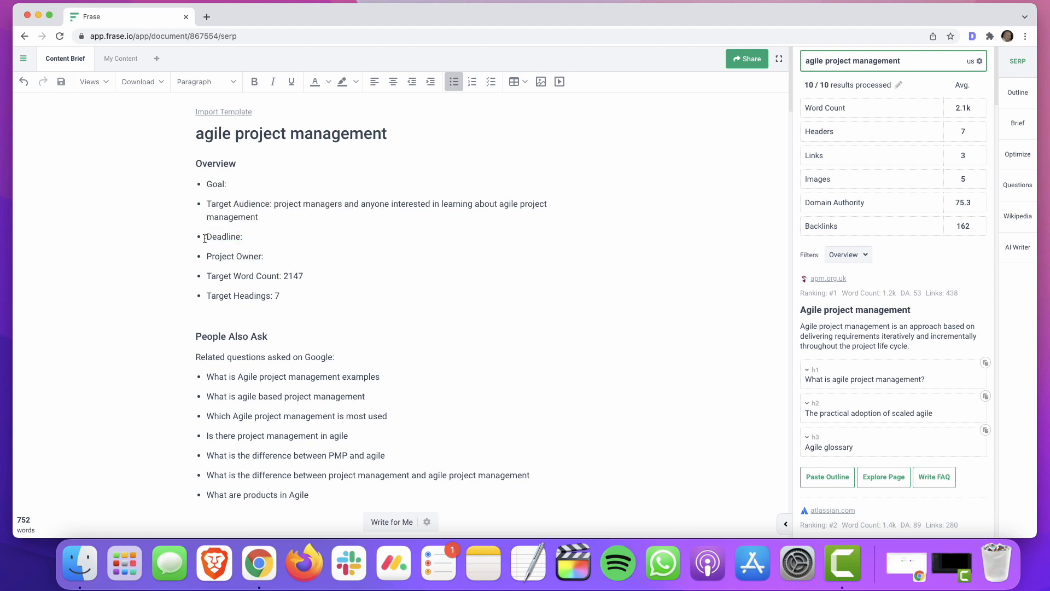
{"action": "left_click_drag", "start_coordinate": [211, 237], "coordinate": [285, 256]}
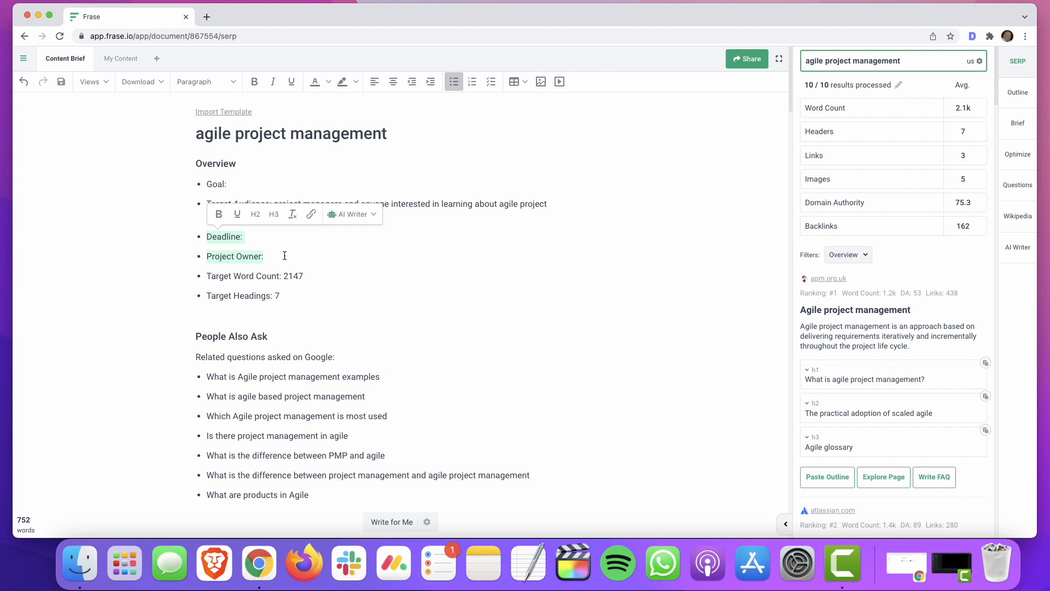
{"action": "key", "text": "BackSpace"}
{"action": "key", "text": "BackSpace"}
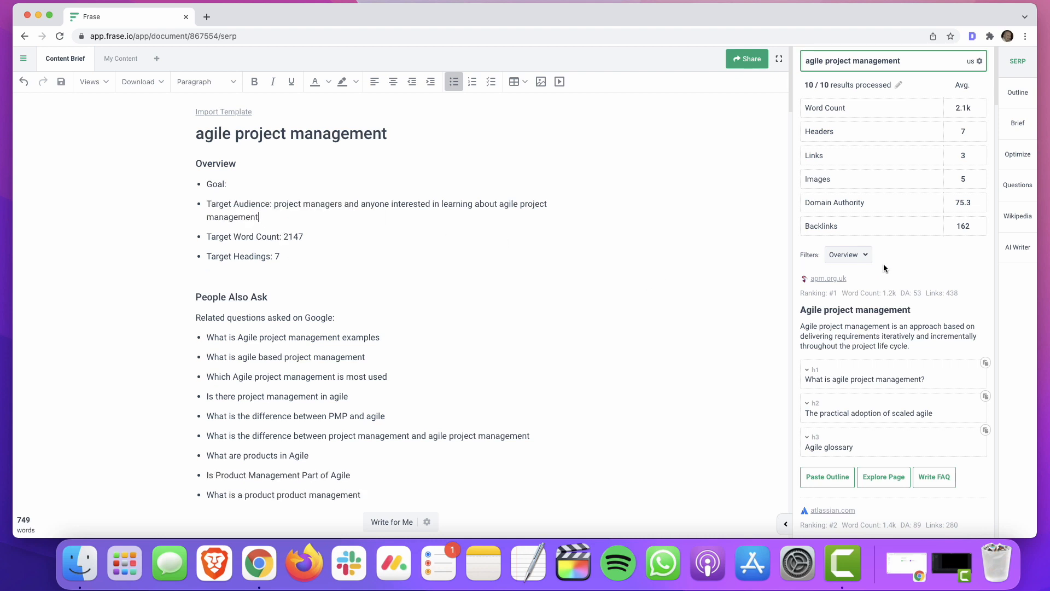
- Review the headings, word counts and rankings of the competing pages in the search results overview
{"action": "scroll", "coordinate": [864, 300], "scroll_direction": "down", "scroll_amount": 5}
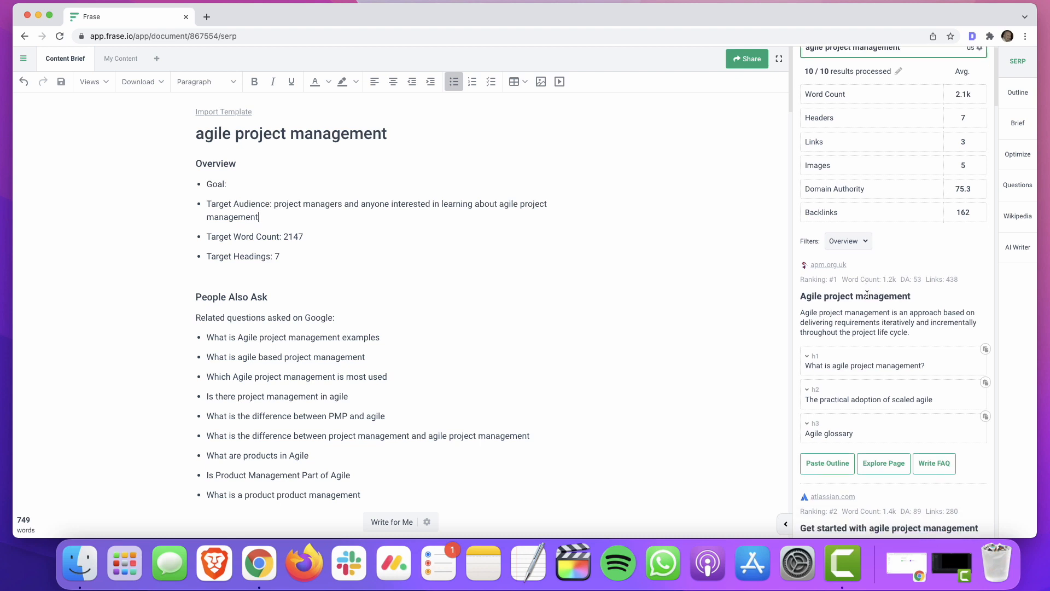
{"action": "scroll", "coordinate": [888, 320], "scroll_direction": "down", "scroll_amount": 10}
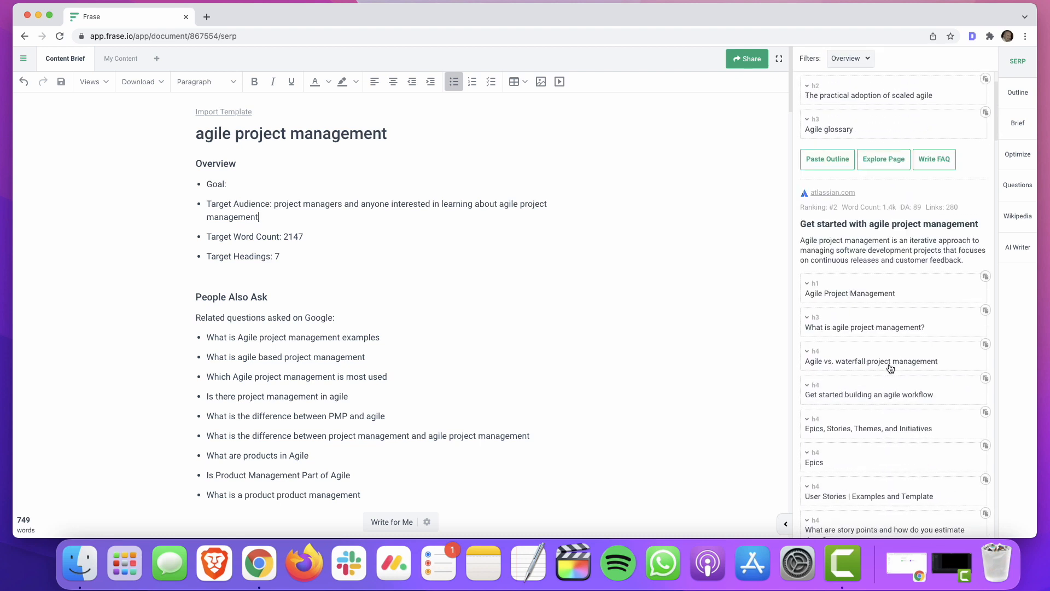
{"action": "scroll", "coordinate": [889, 366], "scroll_direction": "down", "scroll_amount": 6}
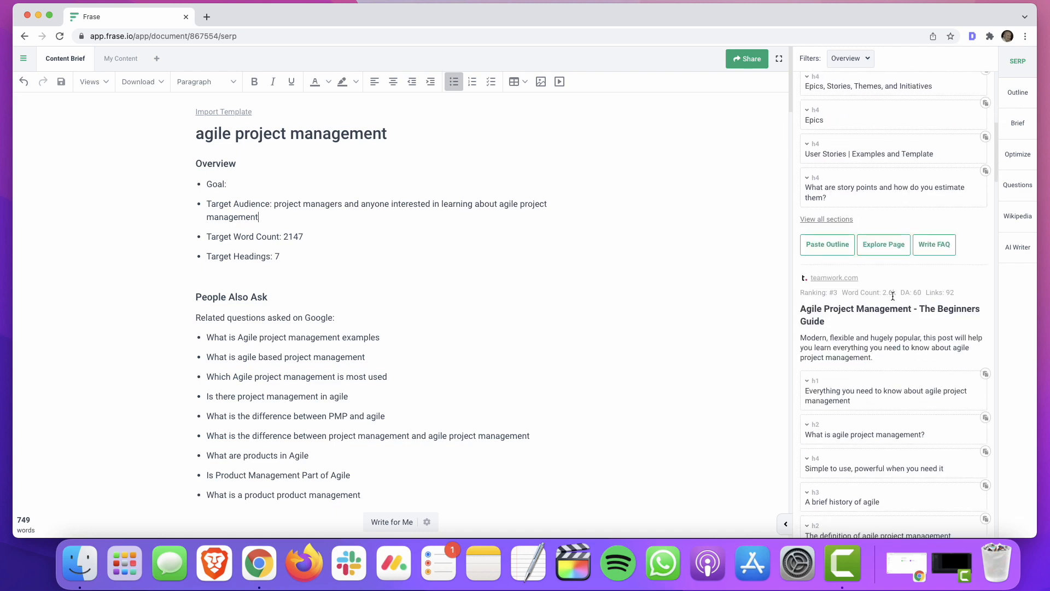
{"action": "scroll", "coordinate": [896, 326], "scroll_direction": "up", "scroll_amount": 20}
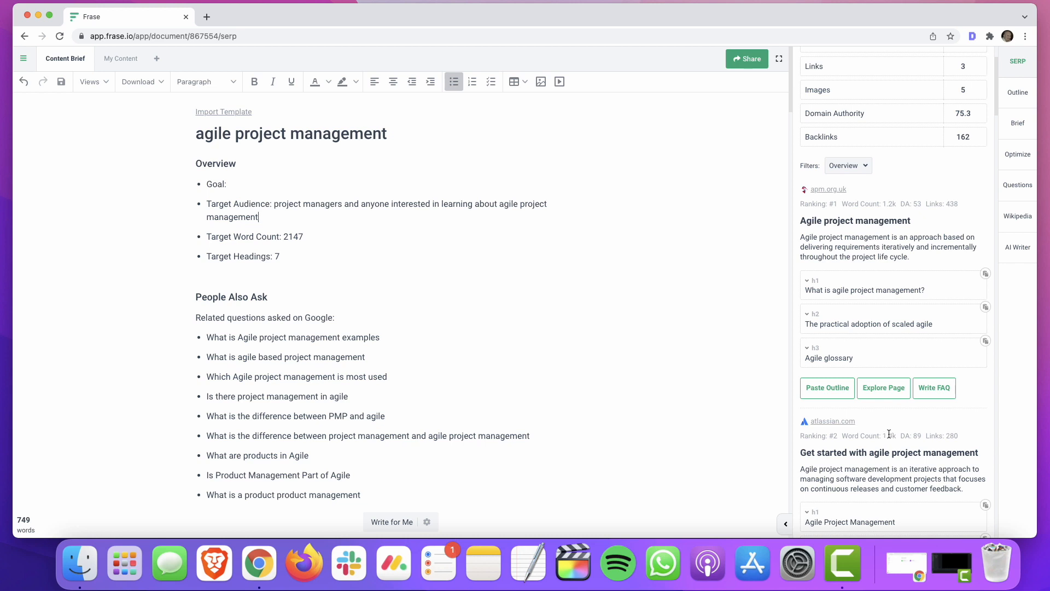
{"action": "scroll", "coordinate": [889, 433], "scroll_direction": "down", "scroll_amount": 10}
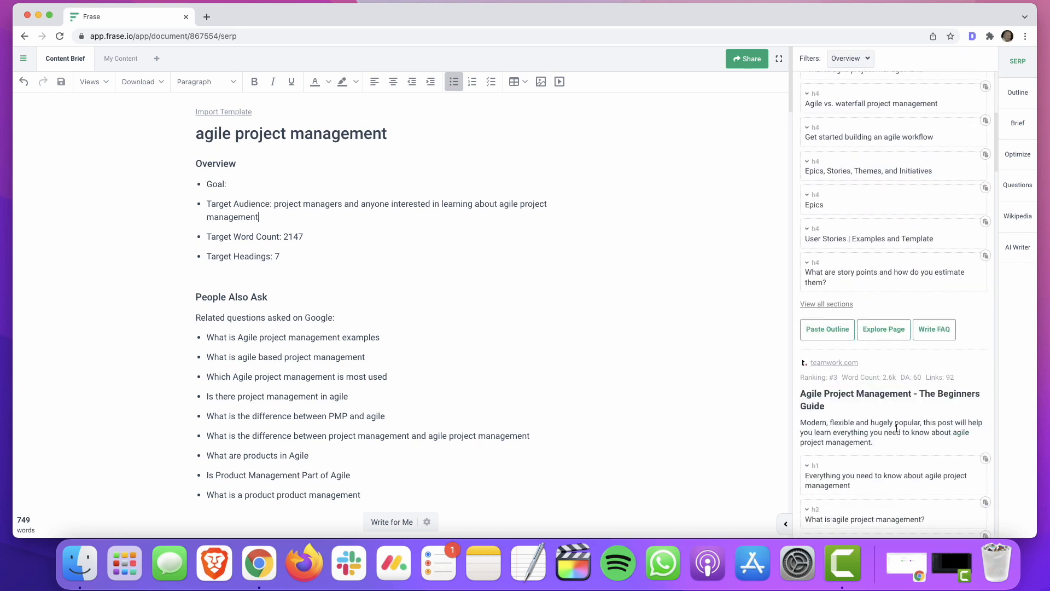
{"action": "scroll", "coordinate": [914, 393], "scroll_direction": "down", "scroll_amount": 5}
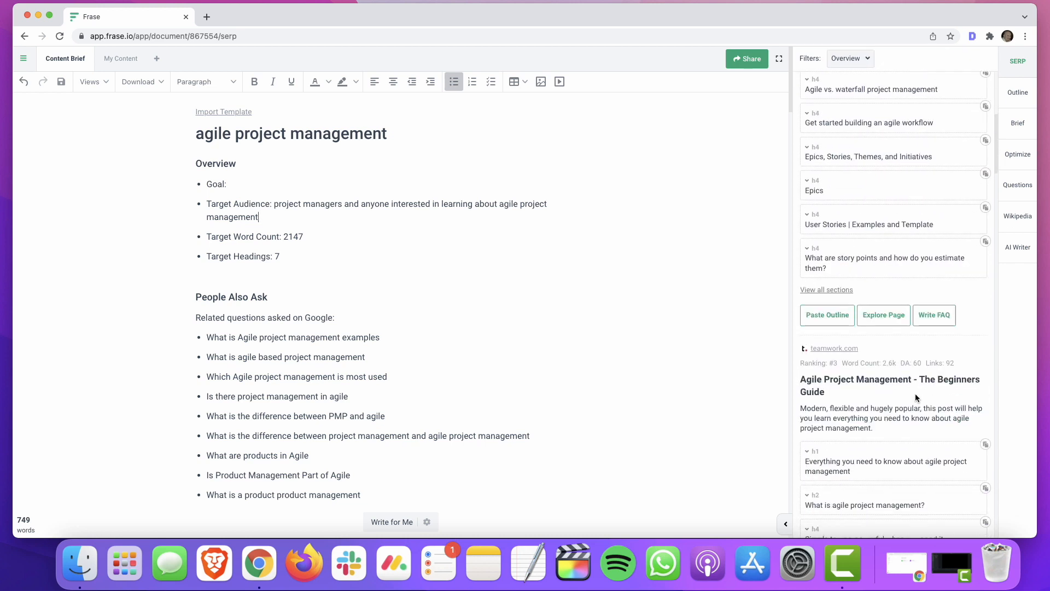
{"action": "scroll", "coordinate": [915, 393], "scroll_direction": "down", "scroll_amount": 6}
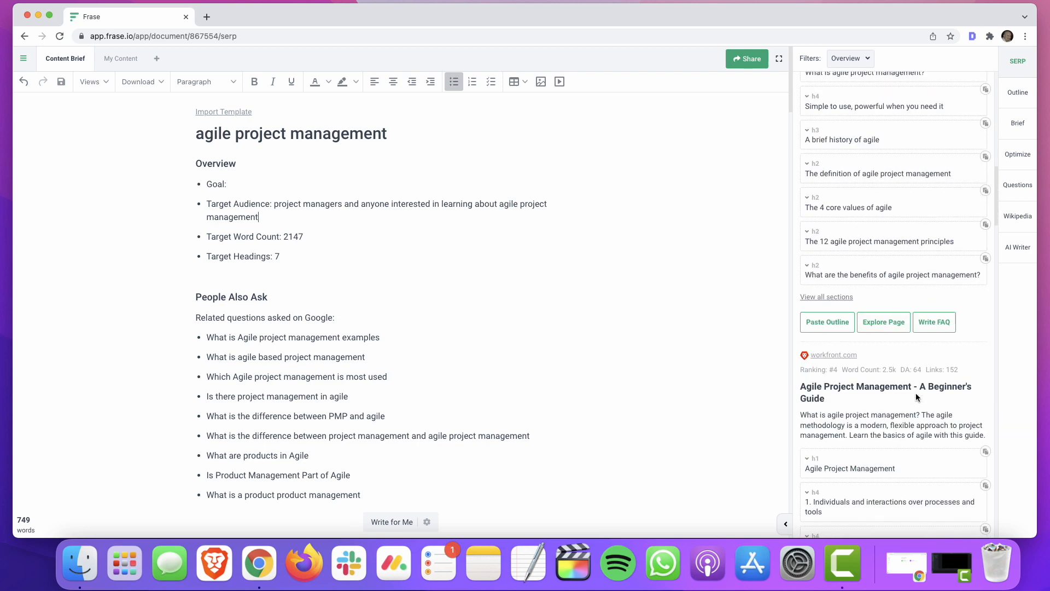
{"action": "scroll", "coordinate": [915, 390], "scroll_direction": "down", "scroll_amount": 7}
{"action": "scroll", "coordinate": [913, 388], "scroll_direction": "down", "scroll_amount": 2}
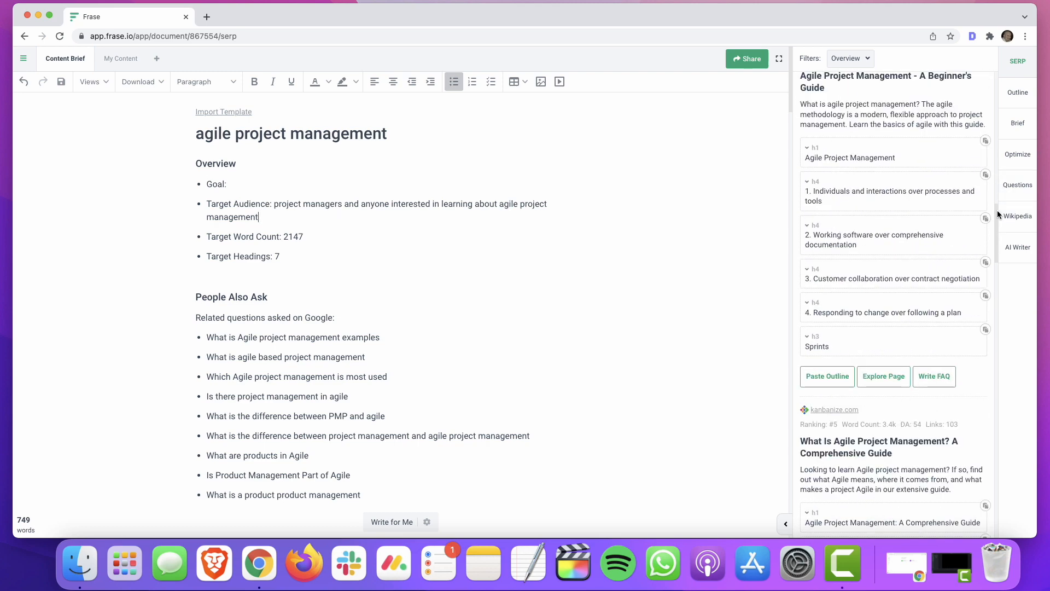
{"action": "left_click_drag", "start_coordinate": [995, 211], "coordinate": [986, 52]}
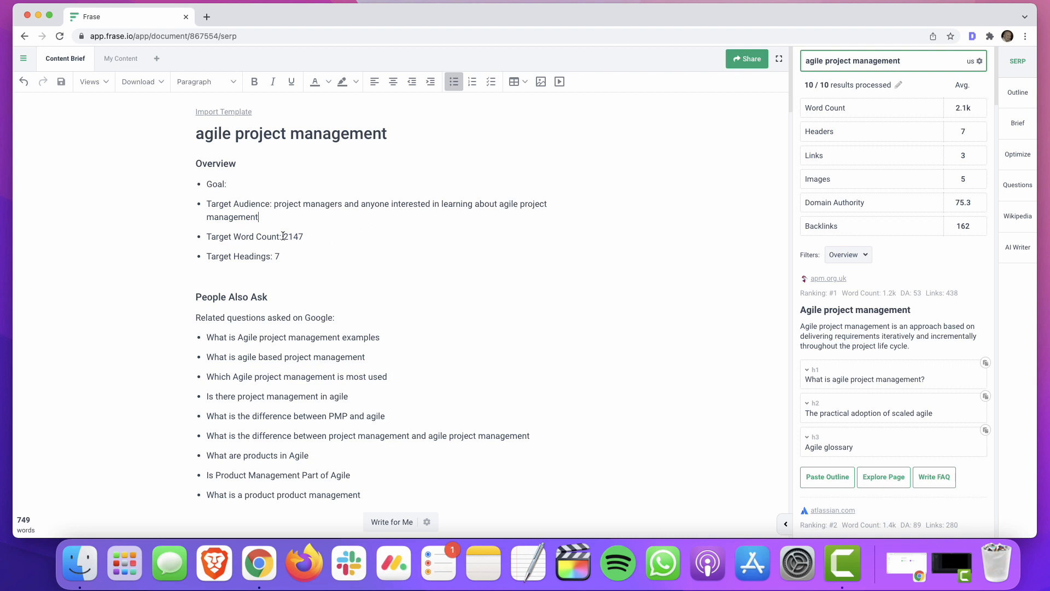
- Set the Overview's Target Word Count to 1400-1600 and delete the Target Headings bullet
{"action": "left_click_drag", "start_coordinate": [283, 236], "coordinate": [312, 235]}
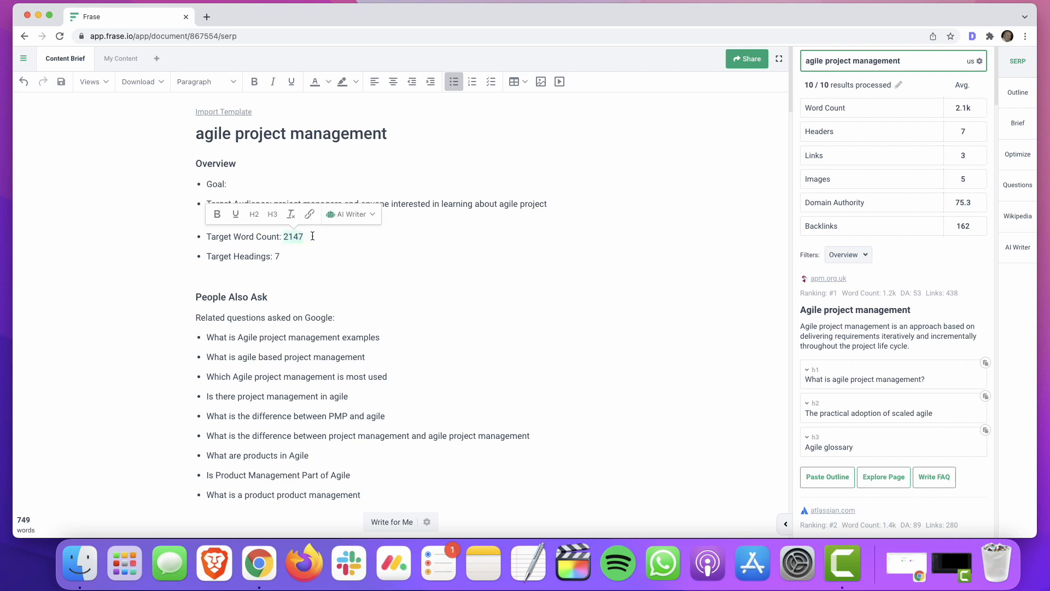
{"action": "type", "text": "1400-16"}
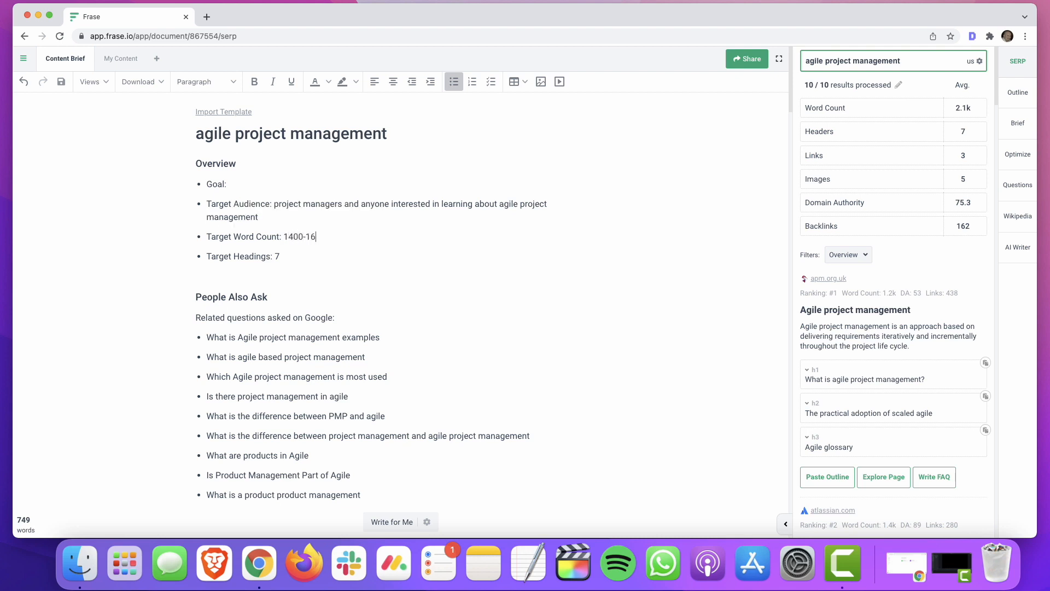
{"action": "type", "text": "00"}
{"action": "left_click_drag", "start_coordinate": [280, 256], "coordinate": [207, 257]}
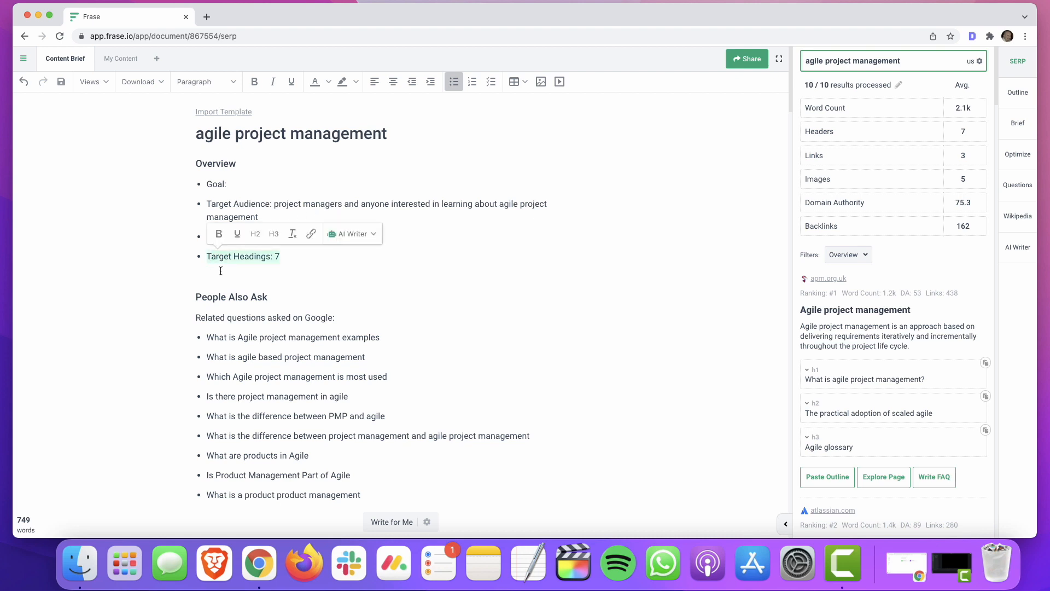
{"action": "key", "text": "BackSpace"}
{"action": "key", "text": "BackSpace"}
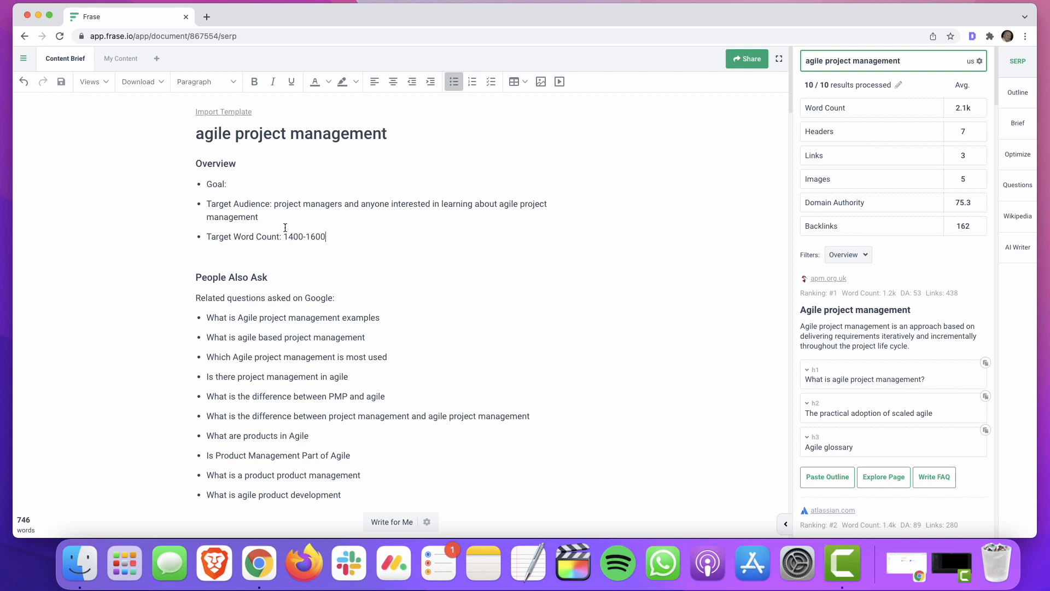
- Append the note "(use as many of these as you can as headings)" to the People Also Ask heading
{"action": "scroll", "coordinate": [298, 271], "scroll_direction": "down", "scroll_amount": 2}
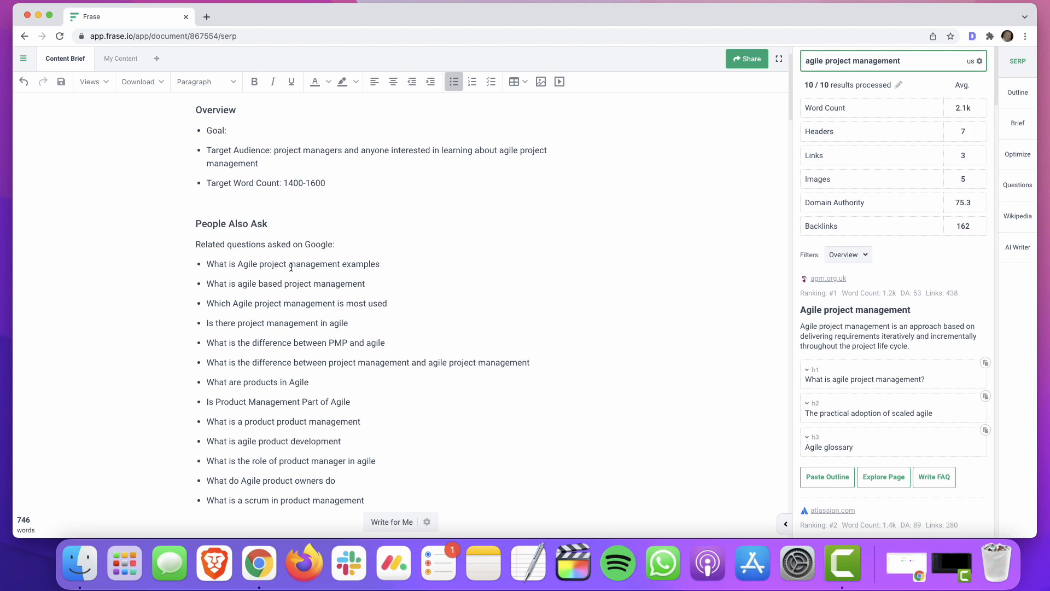
{"action": "left_click", "coordinate": [294, 224]}
{"action": "type", "text": "(use "}
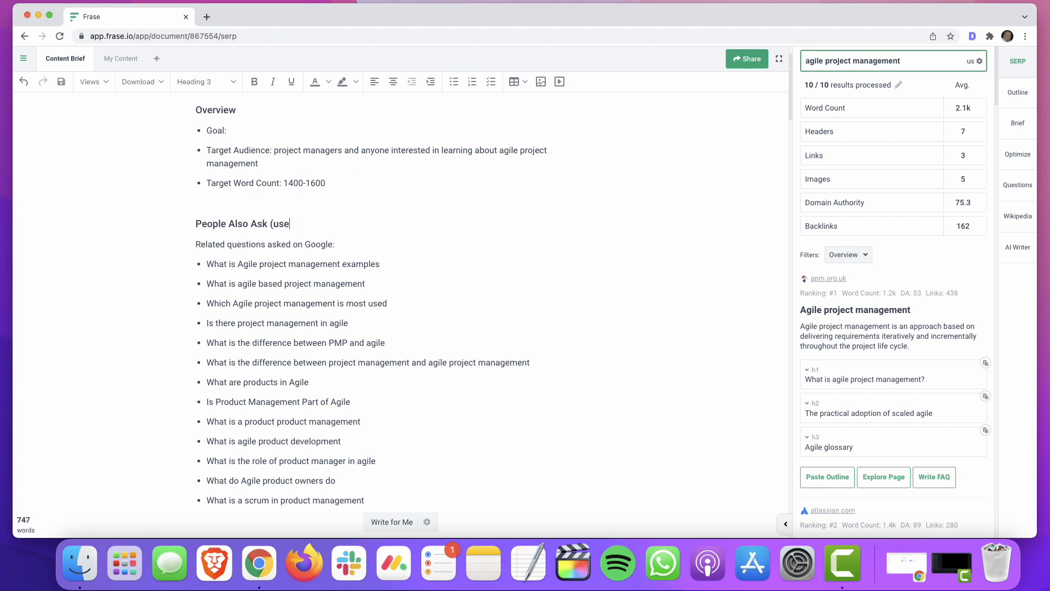
{"action": "type", "text": "as many as"}
{"action": "key", "text": "BackSpace"}
{"action": "type", "text": "of these as you can "}
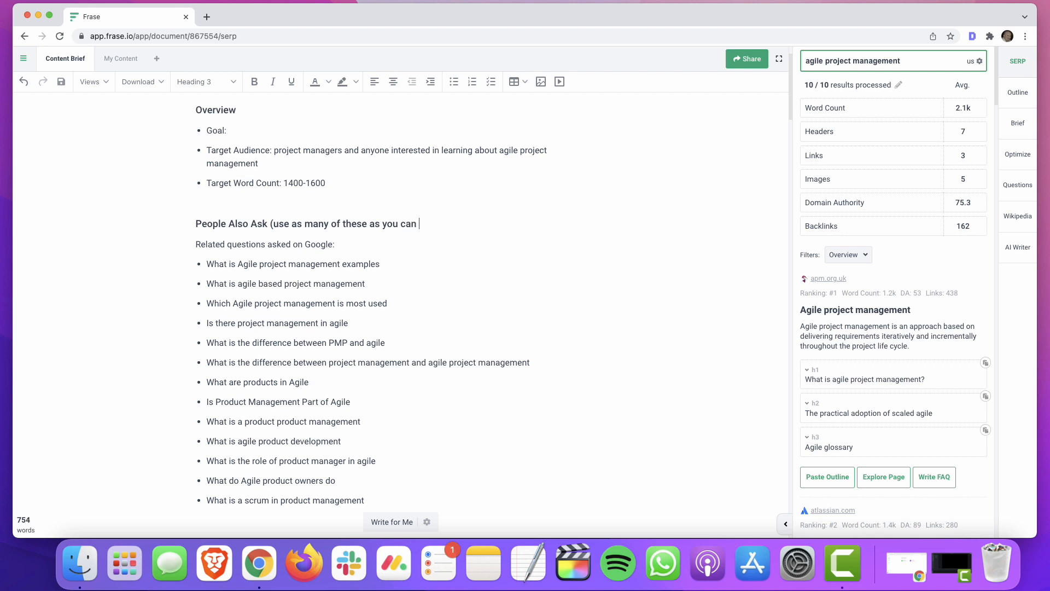
{"action": "type", "text": "as headings)"}
- Delete the People Also Ask questions "What is a product product management", "Is there project management in agile" and "What is the difference between PMP and agile"
{"action": "scroll", "coordinate": [335, 338], "scroll_direction": "down", "scroll_amount": 2}
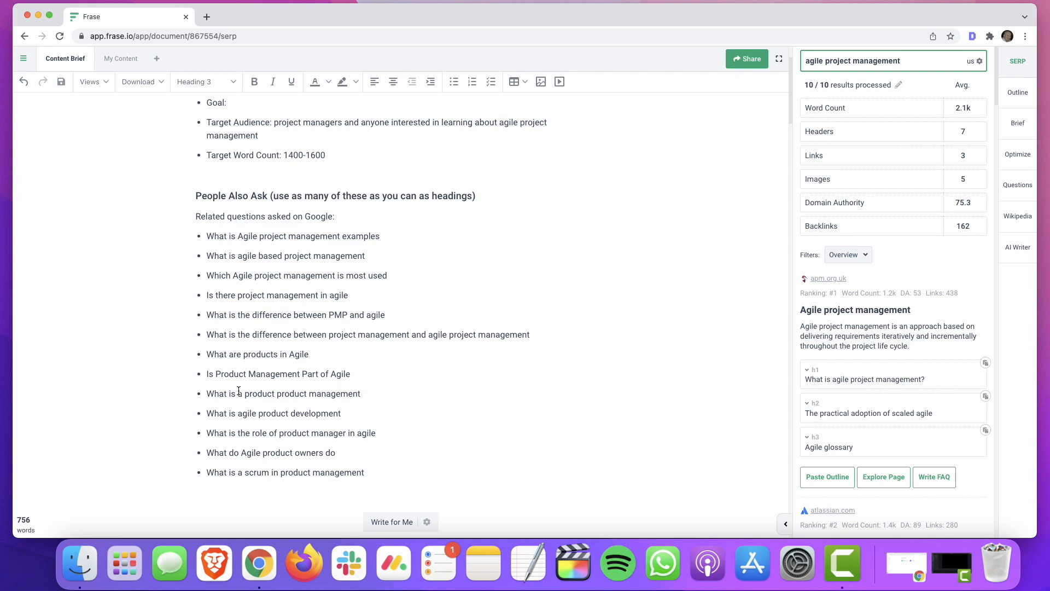
{"action": "scroll", "coordinate": [238, 391], "scroll_direction": "down", "scroll_amount": 1}
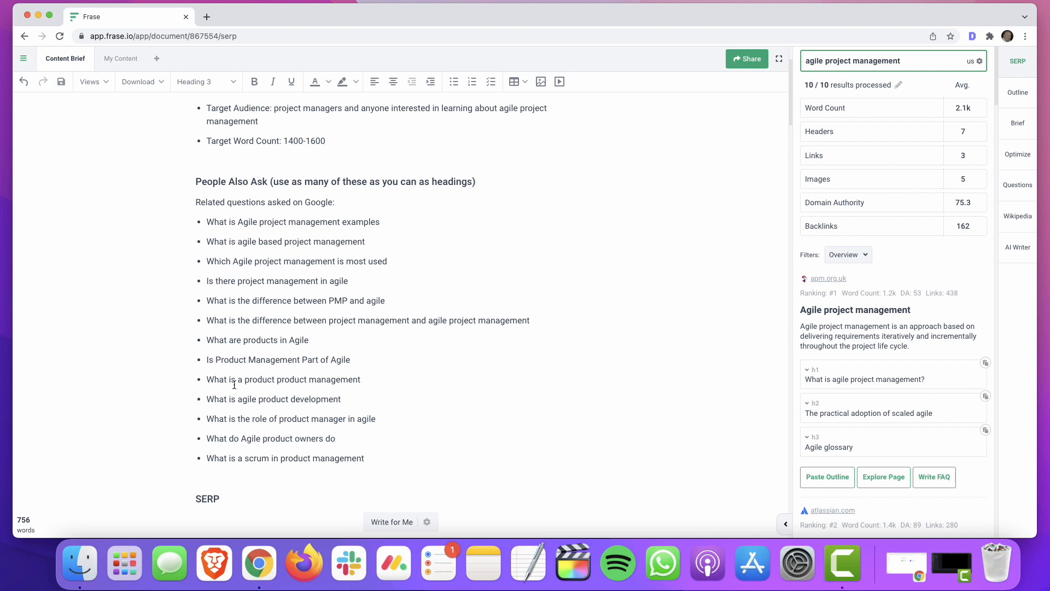
{"action": "left_click_drag", "start_coordinate": [208, 382], "coordinate": [367, 375]}
{"action": "key", "text": "BackSpace"}
{"action": "key", "text": "BackSpace"}
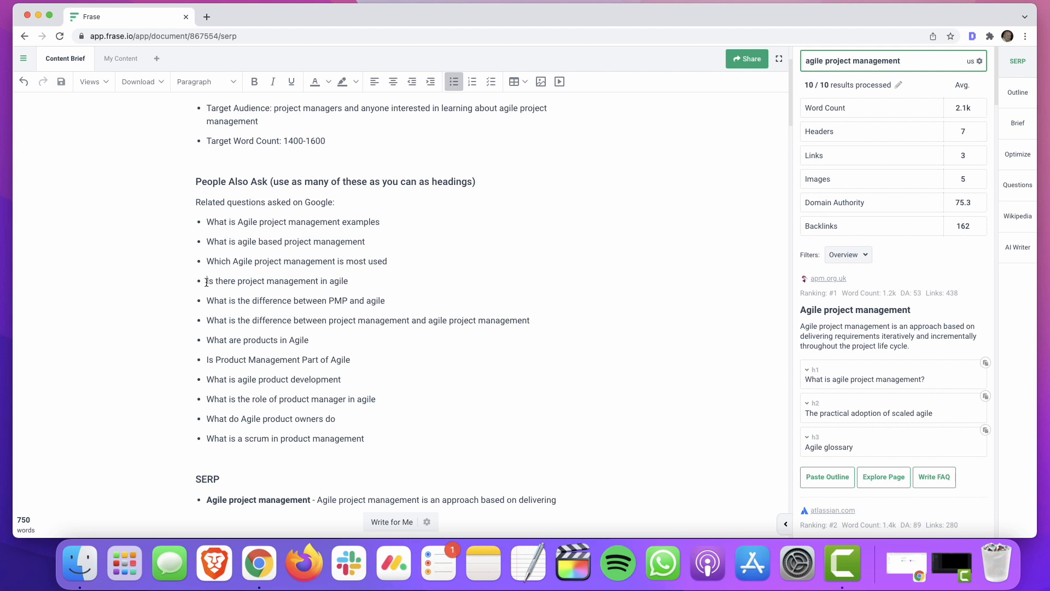
{"action": "left_click_drag", "start_coordinate": [206, 282], "coordinate": [369, 283]}
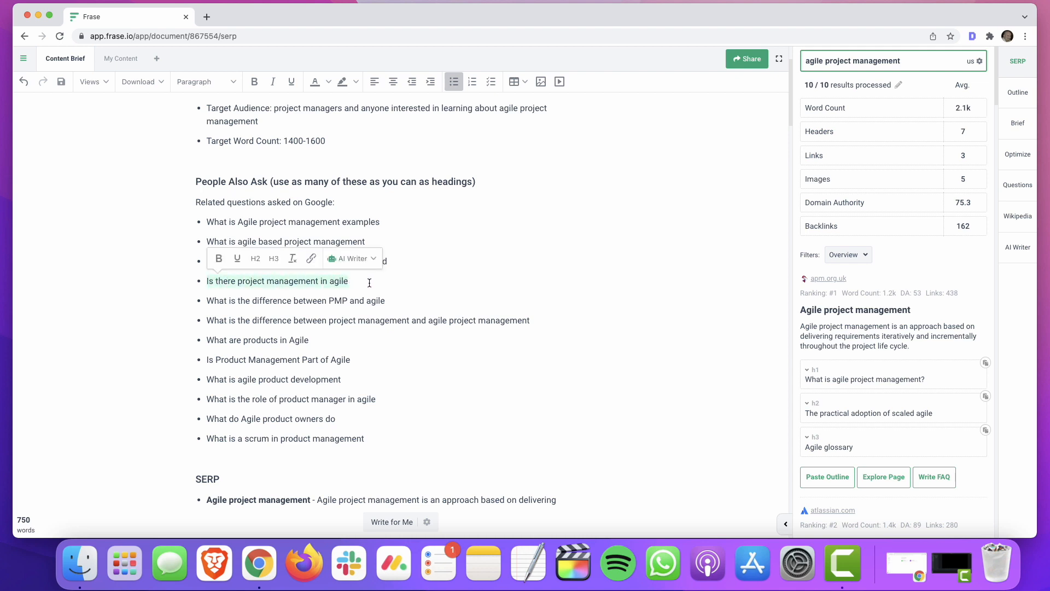
{"action": "key", "text": "BackSpace"}
{"action": "key", "text": "BackSpace"}
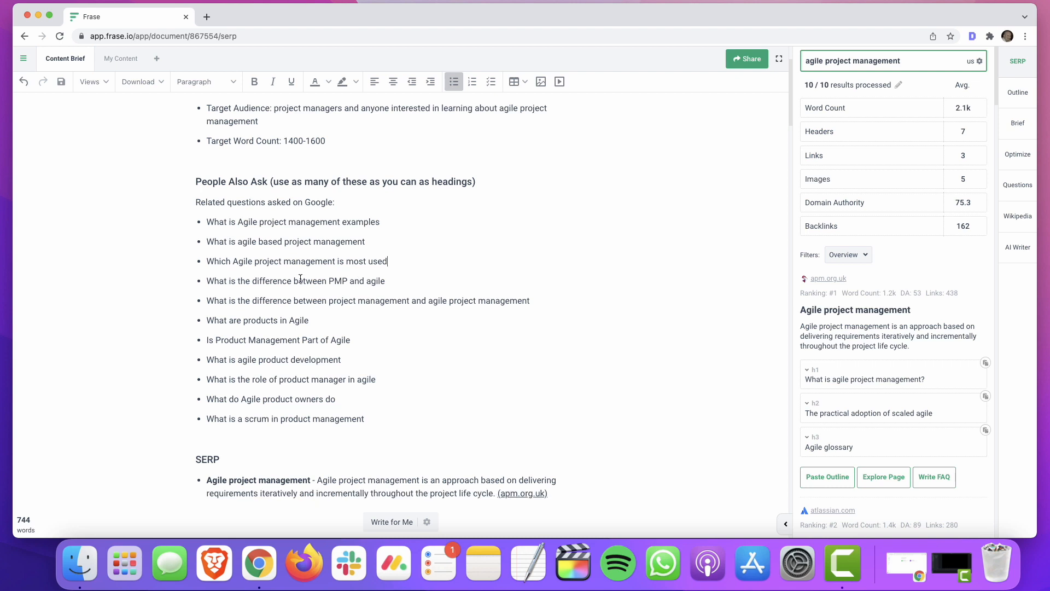
{"action": "left_click_drag", "start_coordinate": [259, 276], "coordinate": [388, 278]}
{"action": "key", "text": "BackSpace"}
{"action": "key", "text": "BackSpace"}
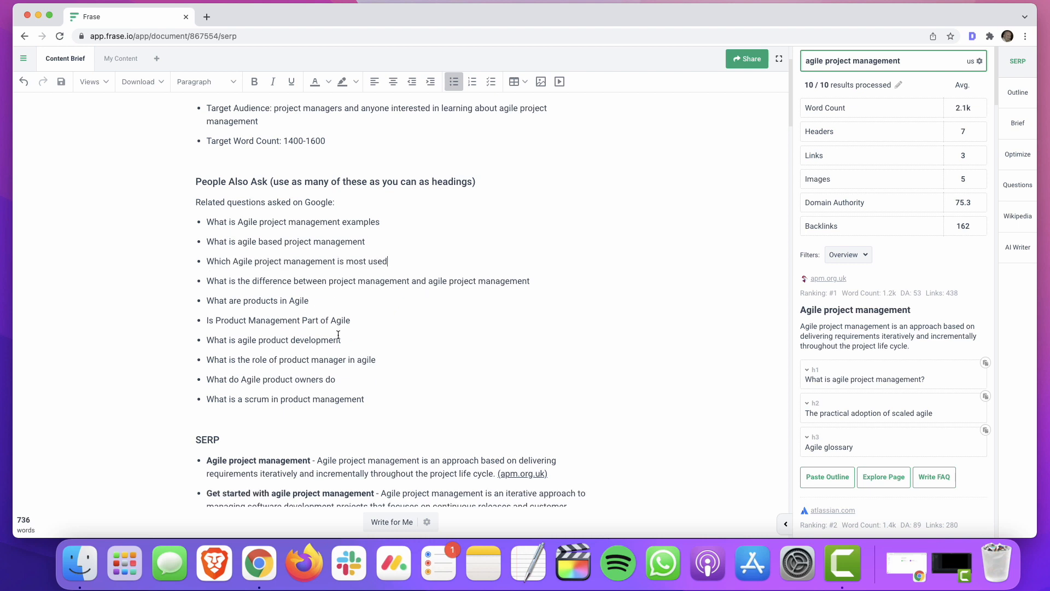
- Append the note "(top ranking pages you can use as reference for information)" to the SERP heading
{"action": "scroll", "coordinate": [438, 327], "scroll_direction": "up", "scroll_amount": 2}
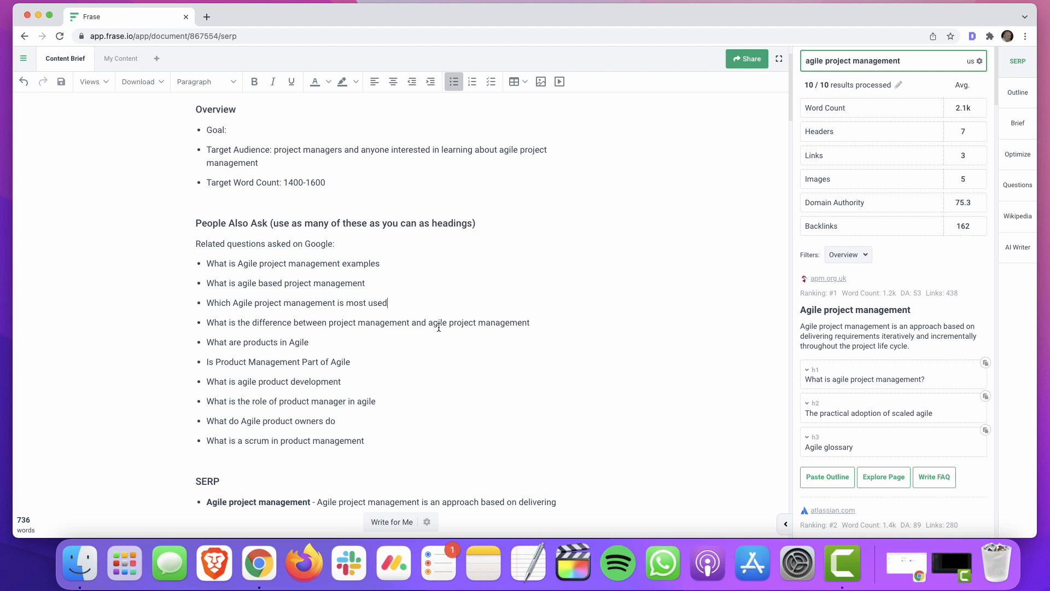
{"action": "scroll", "coordinate": [438, 328], "scroll_direction": "up", "scroll_amount": 2}
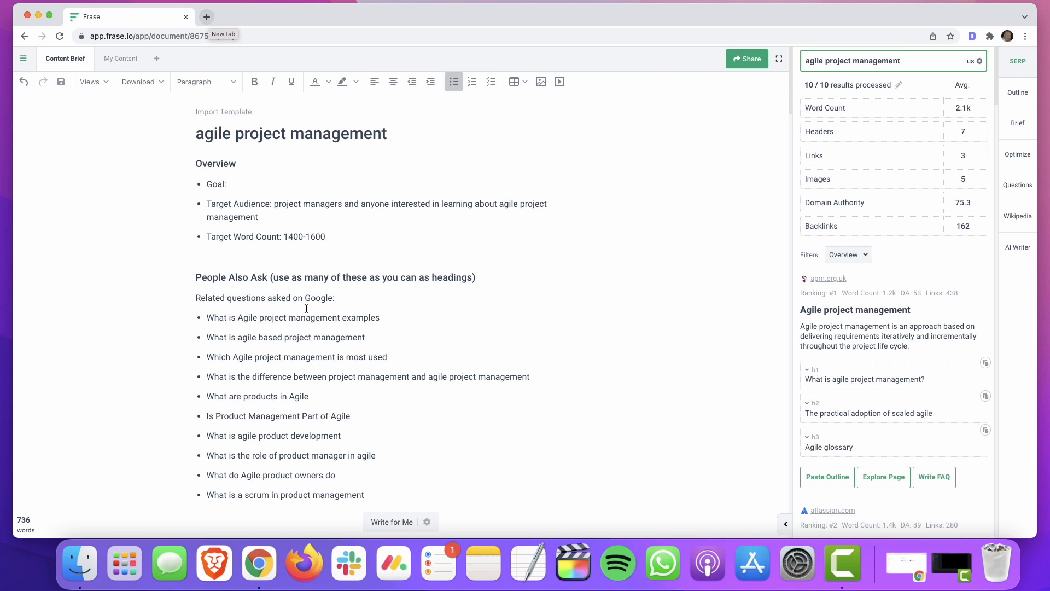
{"action": "scroll", "coordinate": [277, 401], "scroll_direction": "down", "scroll_amount": 3}
{"action": "scroll", "coordinate": [276, 401], "scroll_direction": "down", "scroll_amount": 1}
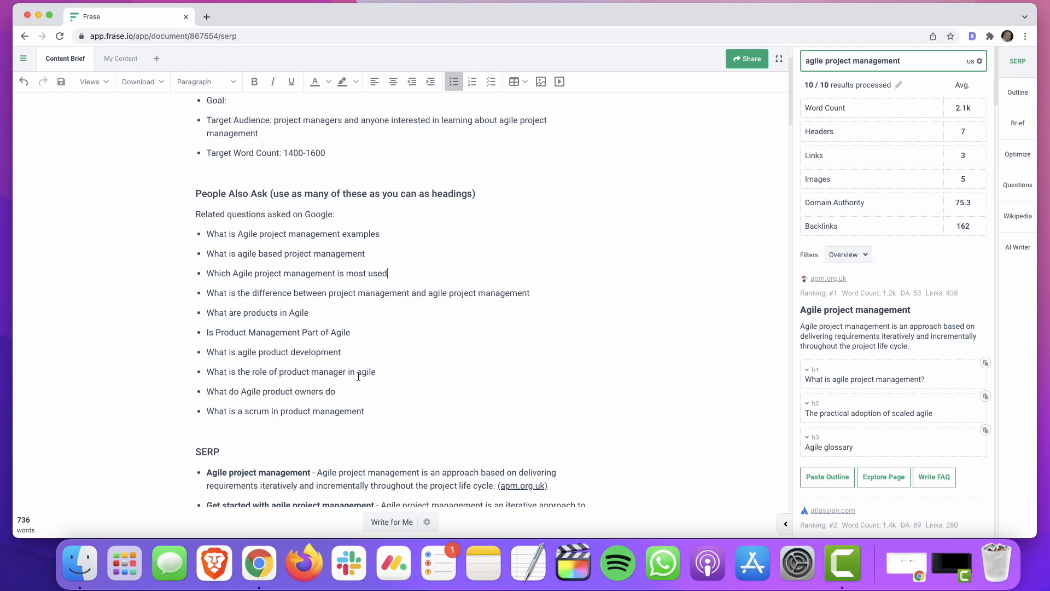
{"action": "scroll", "coordinate": [356, 375], "scroll_direction": "down", "scroll_amount": 3}
{"action": "left_click", "coordinate": [333, 344]}
{"action": "scroll", "coordinate": [362, 343], "scroll_direction": "down", "scroll_amount": 2}
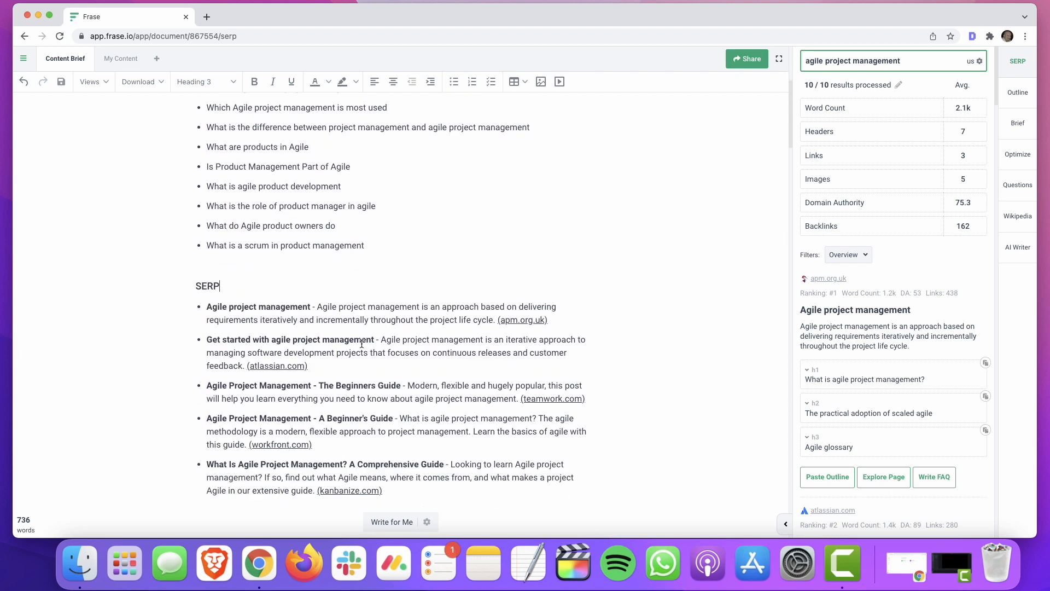
{"action": "scroll", "coordinate": [362, 343], "scroll_direction": "down", "scroll_amount": 1}
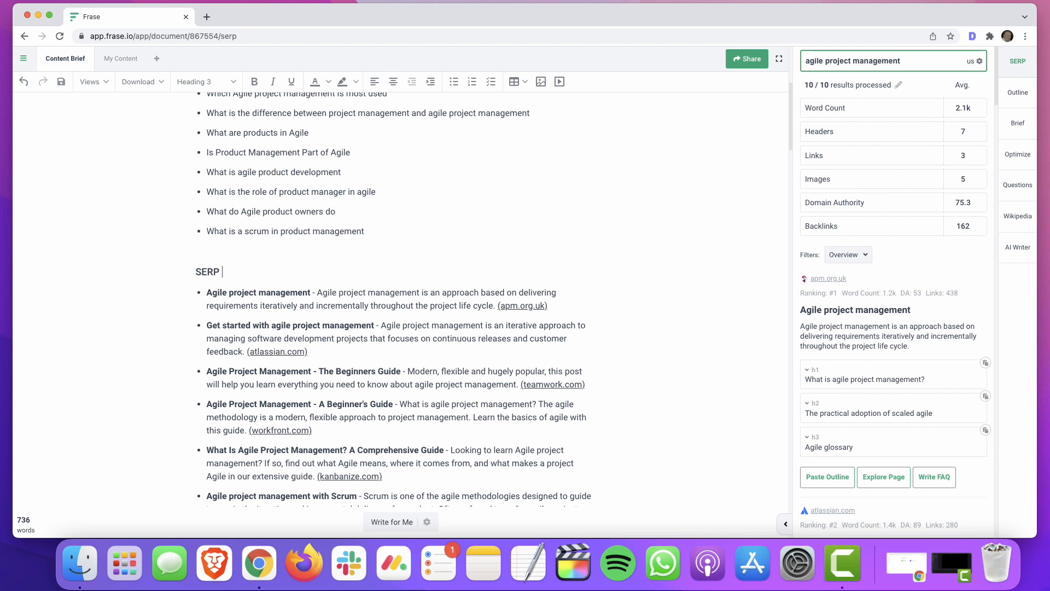
{"action": "type", "text": "("}
{"action": "type", "text": "use these"}
{"action": "key", "text": "BackSpace"}
{"action": "key", "text": "BackSpace"}
{"action": "key", "text": "BackSpace"}
{"action": "key", "text": "BackSpace"}
{"action": "key", "text": "BackSpace"}
{"action": "key", "text": "BackSpace"}
{"action": "key", "text": "BackSpace"}
{"action": "key", "text": "BackSpace"}
{"action": "key", "text": "BackSpace"}
{"action": "type", "text": "top ranking pages you can use"}
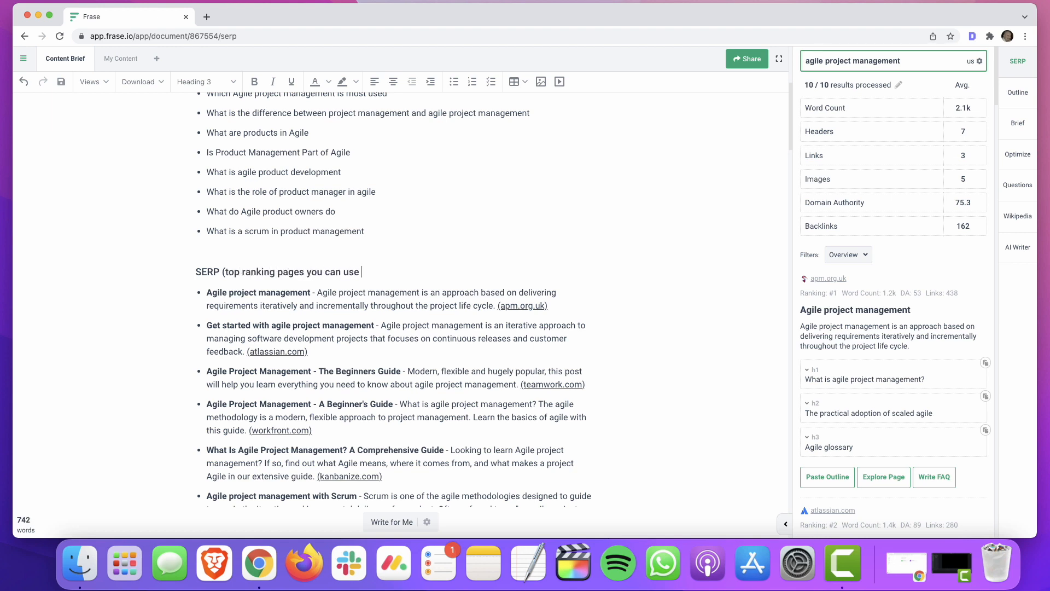
{"action": "type", "text": " as reference for information"}
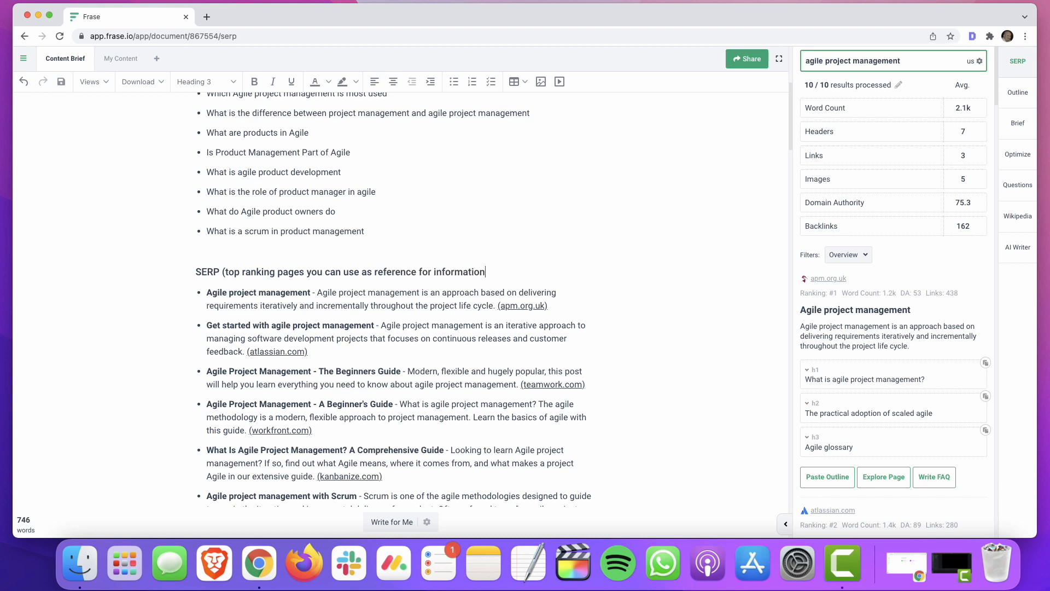
{"action": "type", "text": ")"}
- Review the terms listed in the brief's Top 20 Topics section, down to the start of Topic Clusters
{"action": "scroll", "coordinate": [384, 250], "scroll_direction": "down", "scroll_amount": 15}
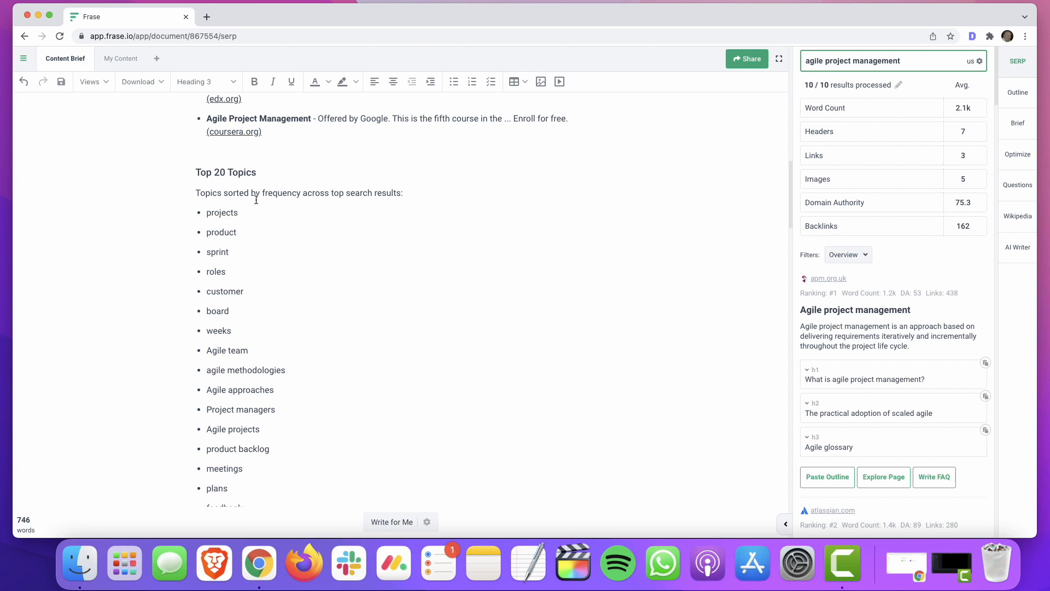
{"action": "scroll", "coordinate": [256, 201], "scroll_direction": "down", "scroll_amount": 3}
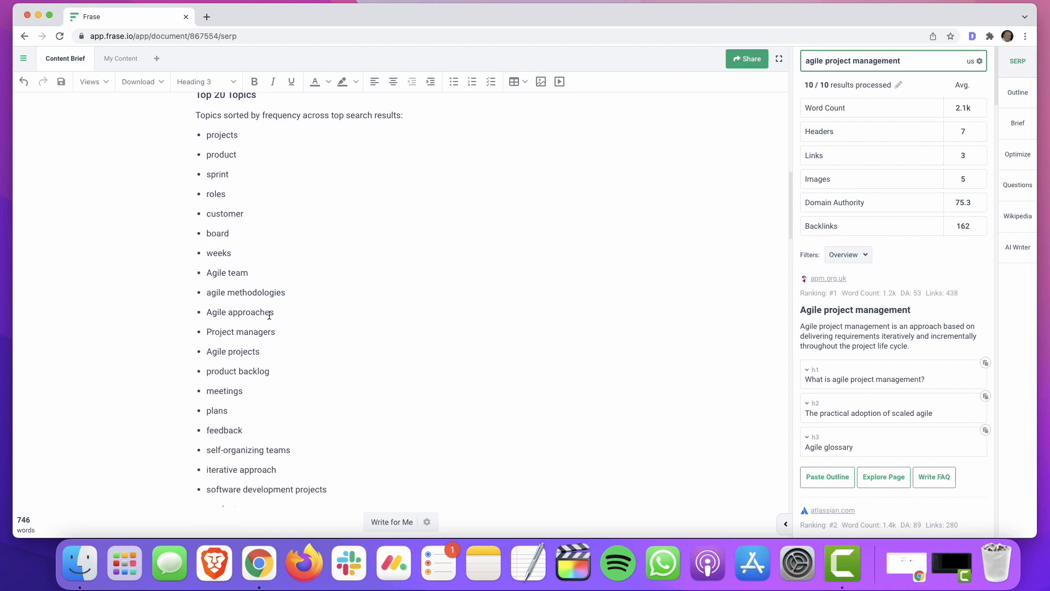
{"action": "scroll", "coordinate": [269, 316], "scroll_direction": "down", "scroll_amount": 4}
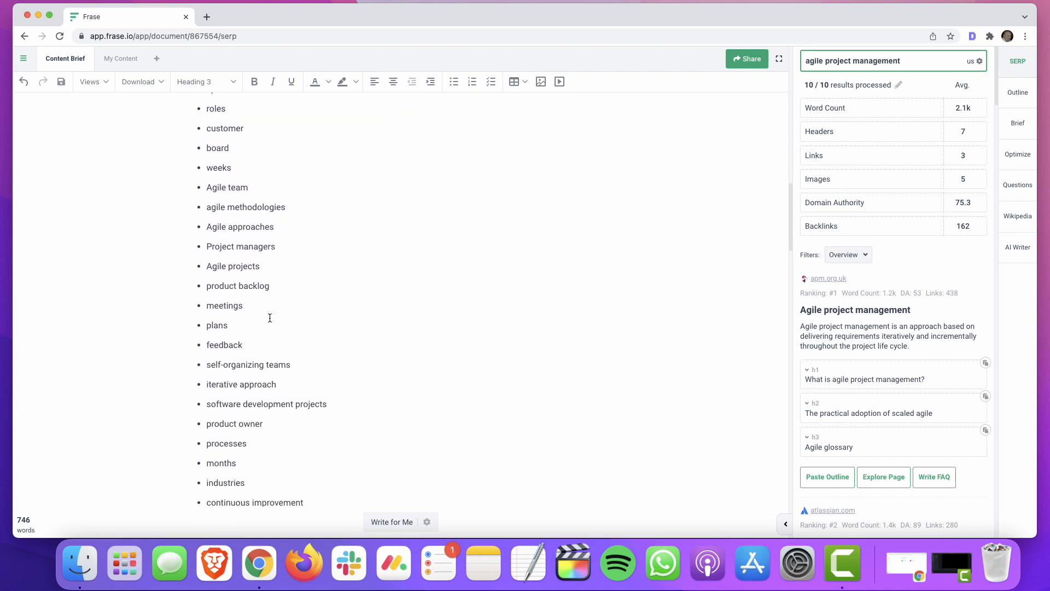
{"action": "scroll", "coordinate": [270, 318], "scroll_direction": "down", "scroll_amount": 3}
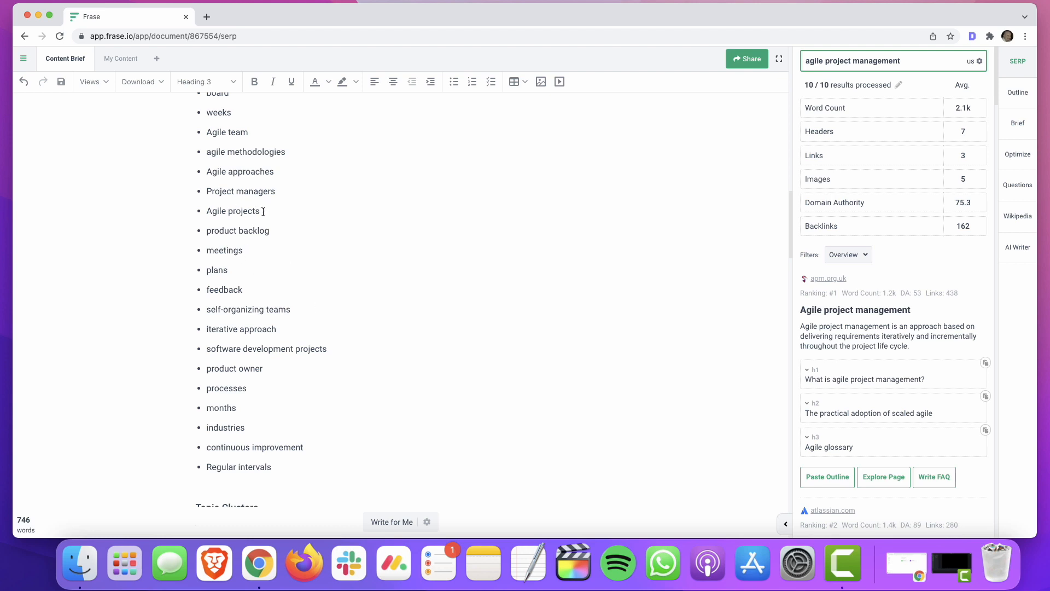
{"action": "scroll", "coordinate": [298, 273], "scroll_direction": "down", "scroll_amount": 1}
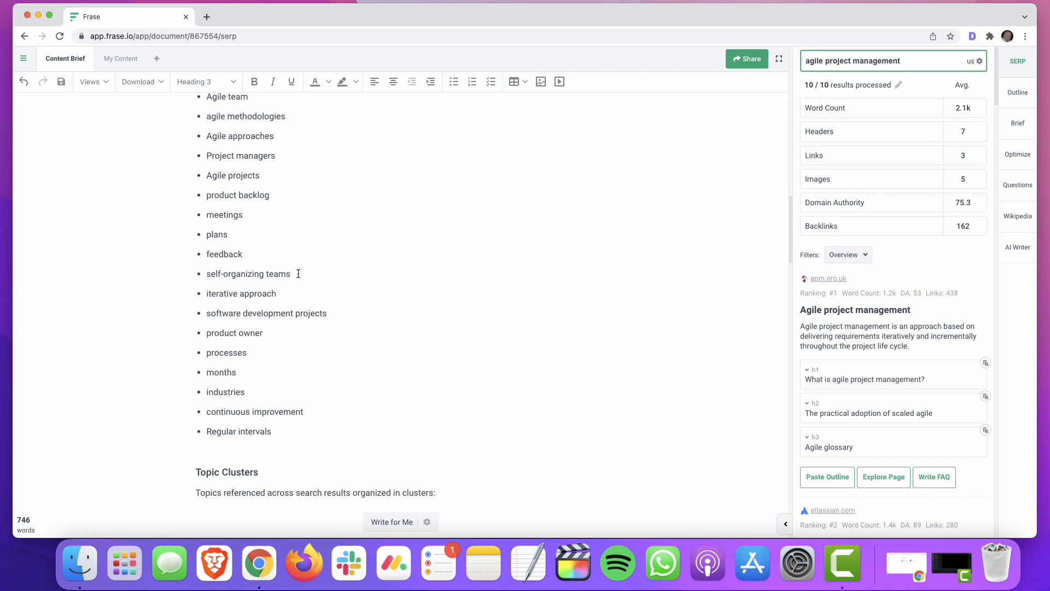
{"action": "scroll", "coordinate": [298, 273], "scroll_direction": "down", "scroll_amount": 2}
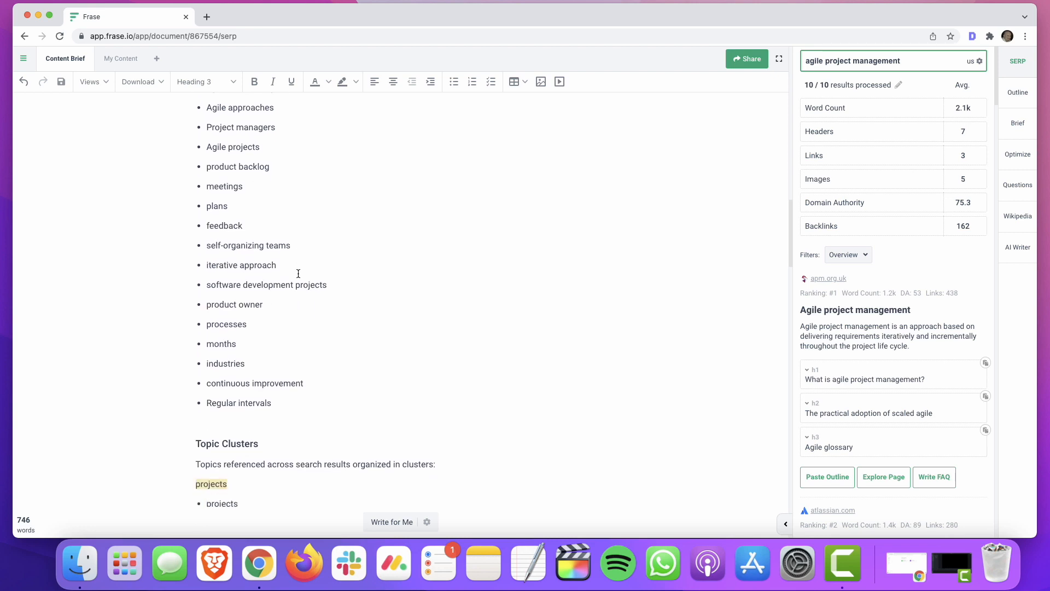
{"action": "scroll", "coordinate": [305, 249], "scroll_direction": "down", "scroll_amount": 3}
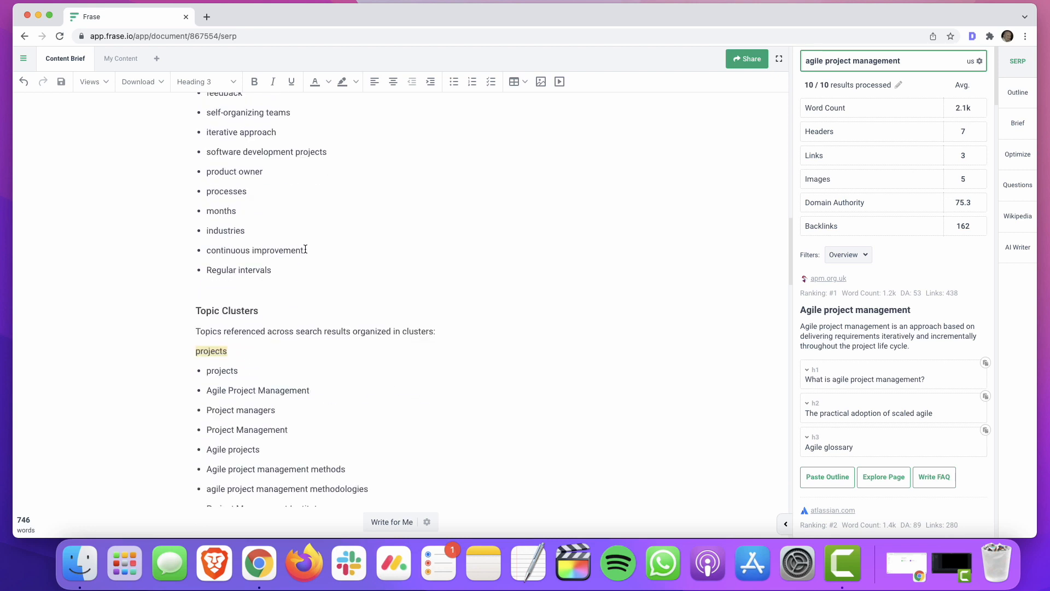
{"action": "scroll", "coordinate": [306, 249], "scroll_direction": "down", "scroll_amount": 2}
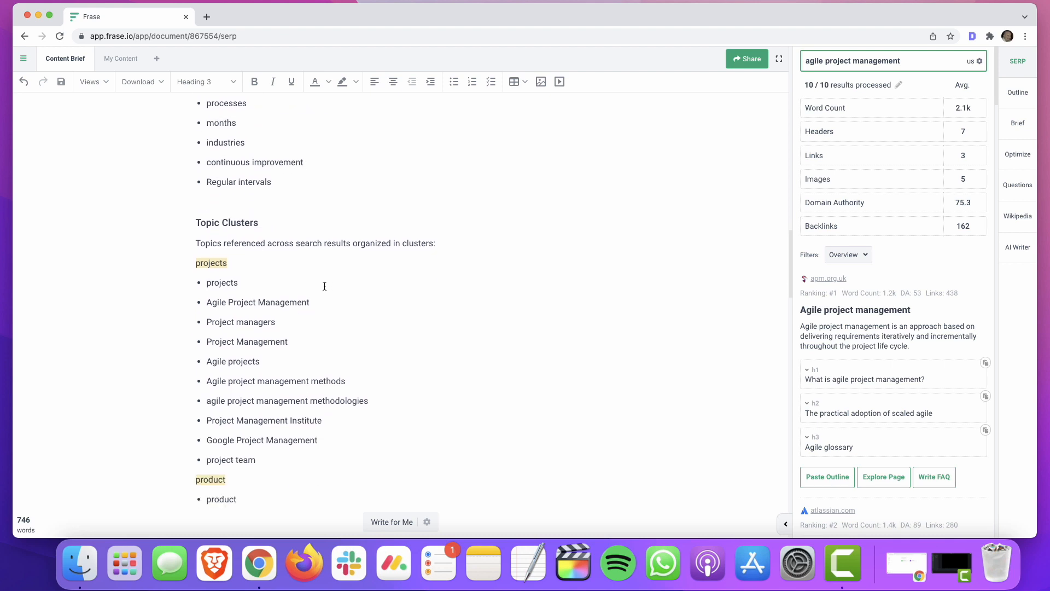
- Append the note "(use as many of these terms in the content as you can)" to the Topic Clusters heading
{"action": "scroll", "coordinate": [303, 259], "scroll_direction": "down", "scroll_amount": 2}
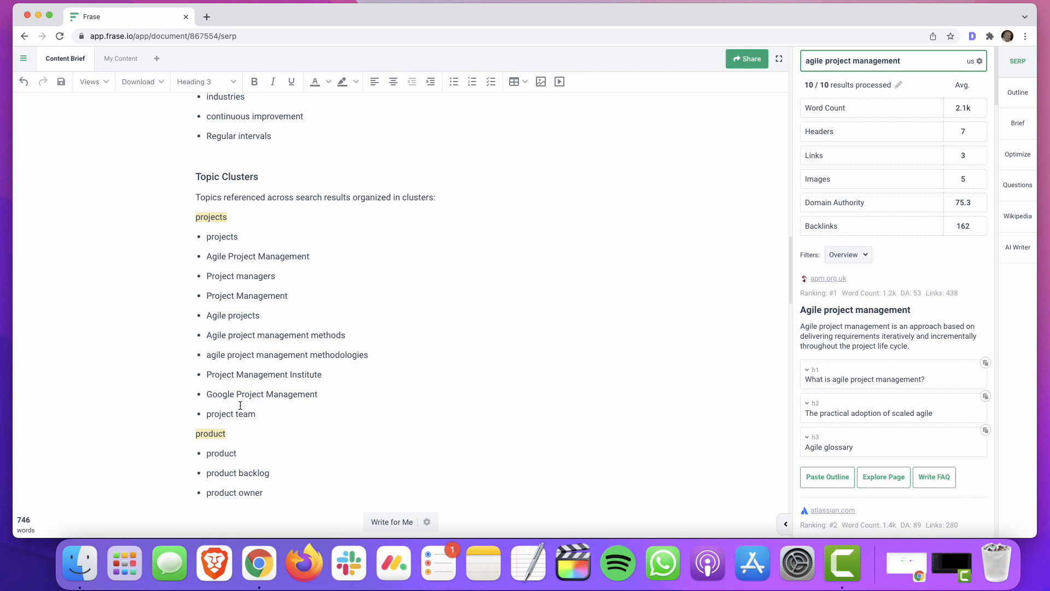
{"action": "scroll", "coordinate": [267, 339], "scroll_direction": "down", "scroll_amount": 1}
{"action": "scroll", "coordinate": [267, 338], "scroll_direction": "down", "scroll_amount": 1}
{"action": "scroll", "coordinate": [303, 197], "scroll_direction": "up", "scroll_amount": 2}
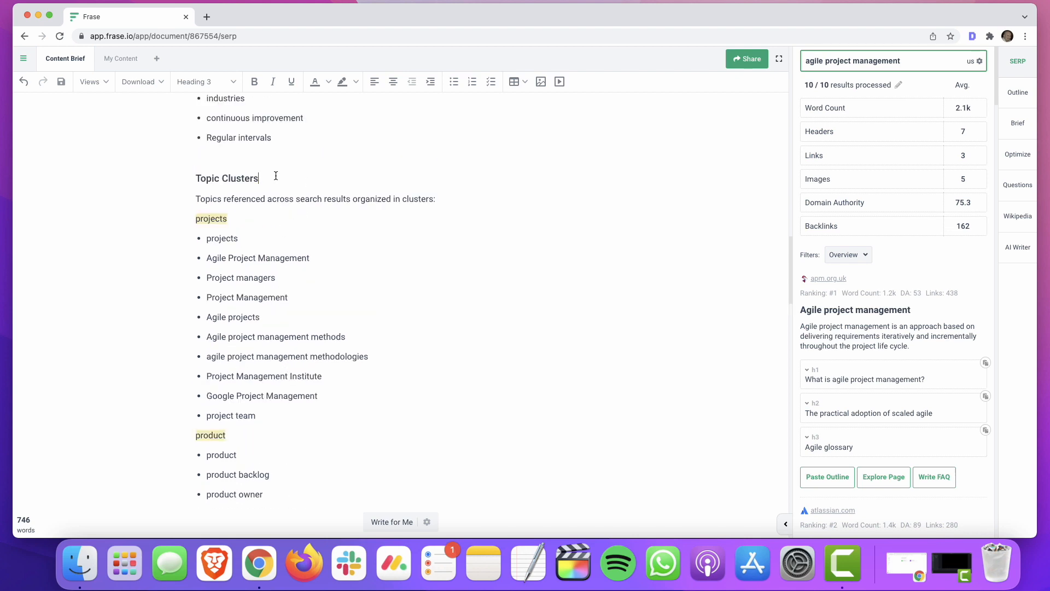
{"action": "type", "text": "(use as many of these terms in the "}
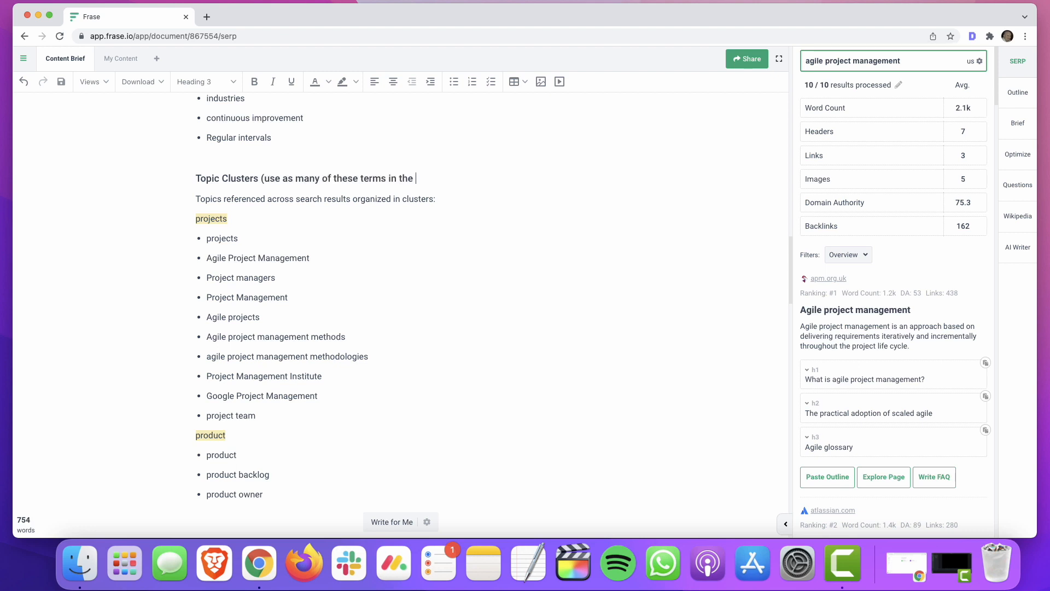
{"action": "type", "text": "content as you can)"}
- Review the terms in the brief's Topic Clusters section, down to the Headers and Questions sections
{"action": "scroll", "coordinate": [292, 322], "scroll_direction": "down", "scroll_amount": 5}
{"action": "scroll", "coordinate": [293, 319], "scroll_direction": "down", "scroll_amount": 10}
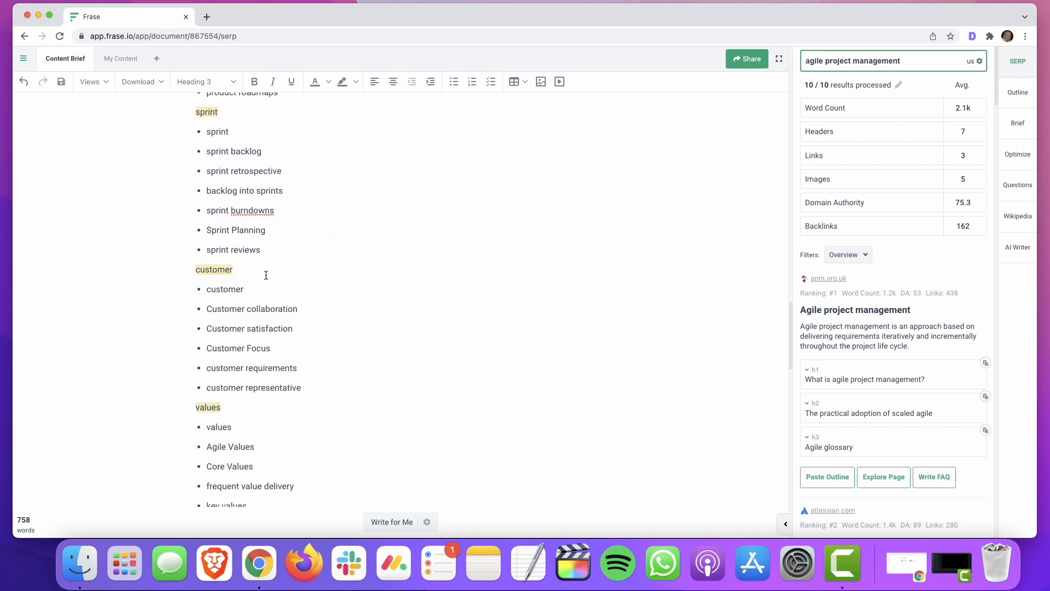
{"action": "scroll", "coordinate": [273, 307], "scroll_direction": "down", "scroll_amount": 3}
{"action": "scroll", "coordinate": [272, 310], "scroll_direction": "down", "scroll_amount": 4}
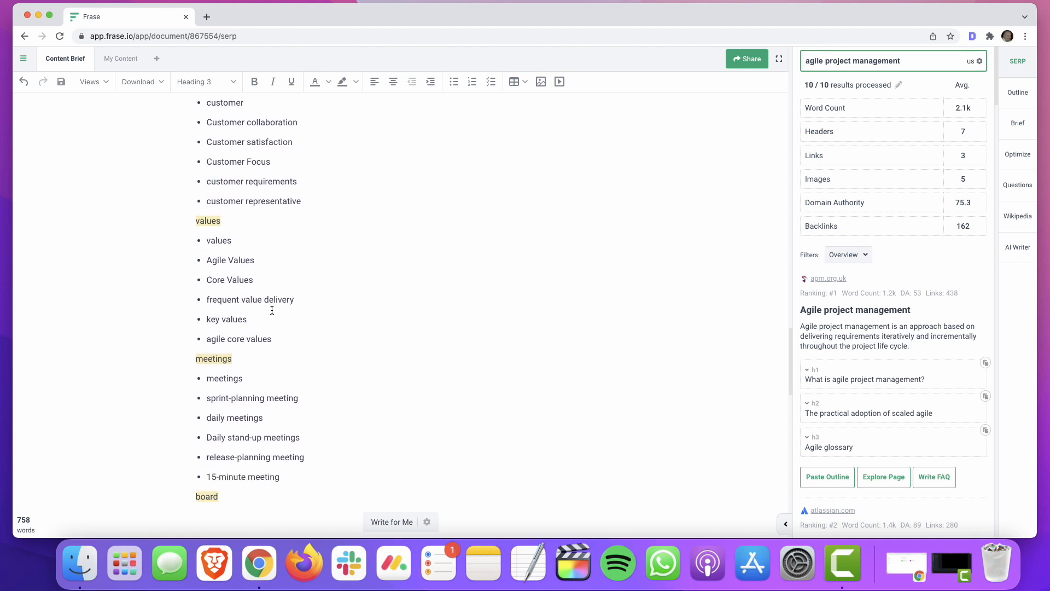
{"action": "scroll", "coordinate": [309, 307], "scroll_direction": "down", "scroll_amount": 6}
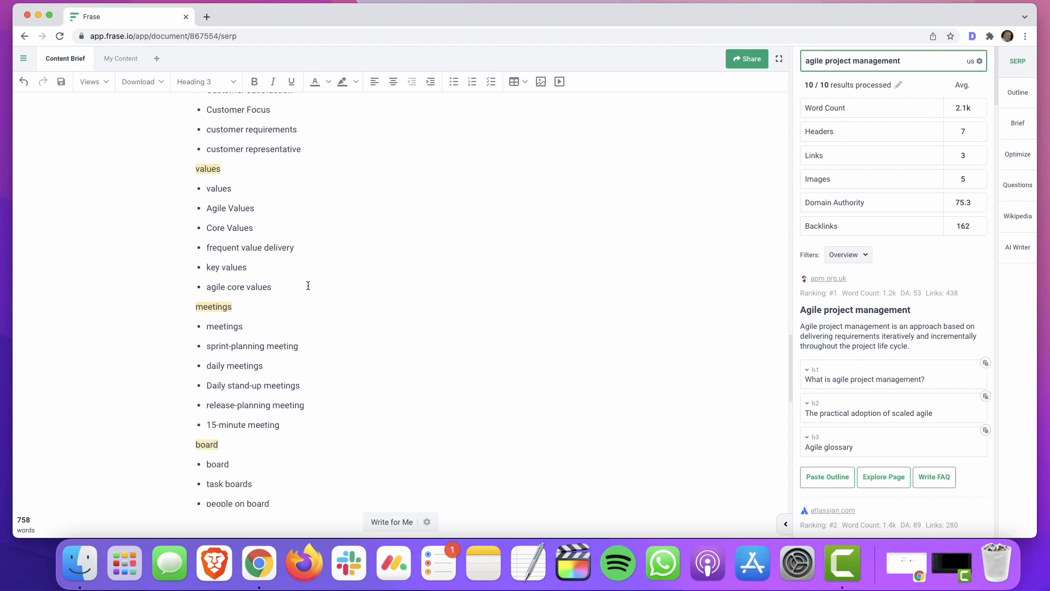
{"action": "scroll", "coordinate": [306, 278], "scroll_direction": "down", "scroll_amount": 6}
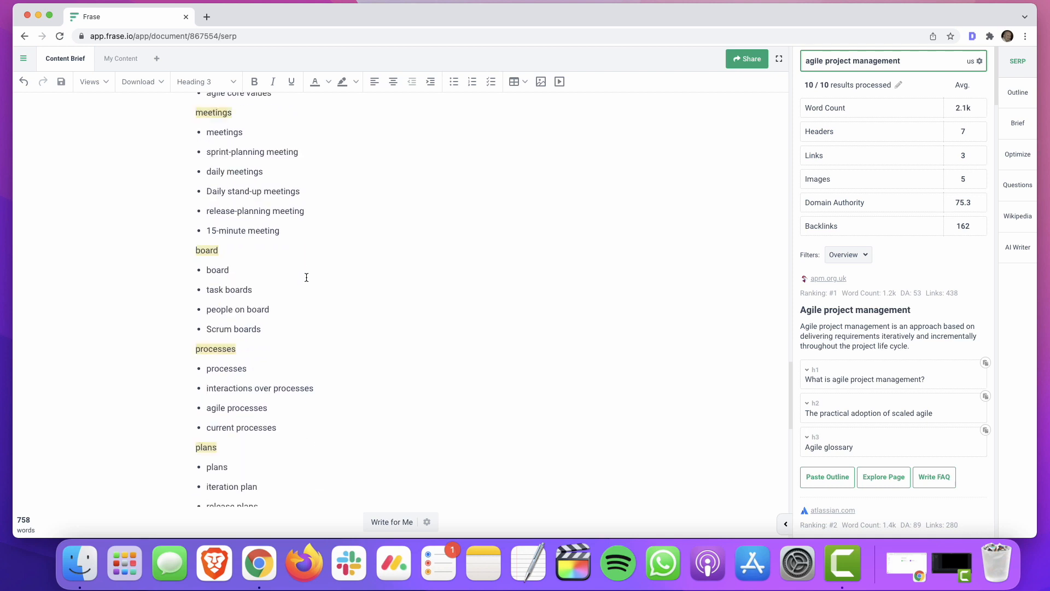
{"action": "scroll", "coordinate": [307, 277], "scroll_direction": "down", "scroll_amount": 3}
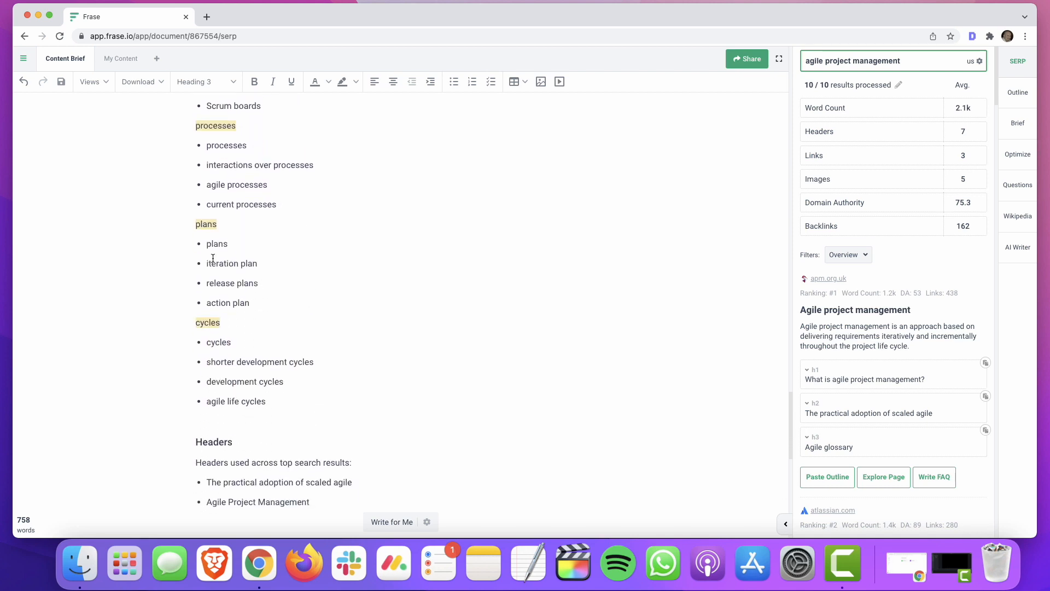
{"action": "scroll", "coordinate": [336, 251], "scroll_direction": "down", "scroll_amount": 8}
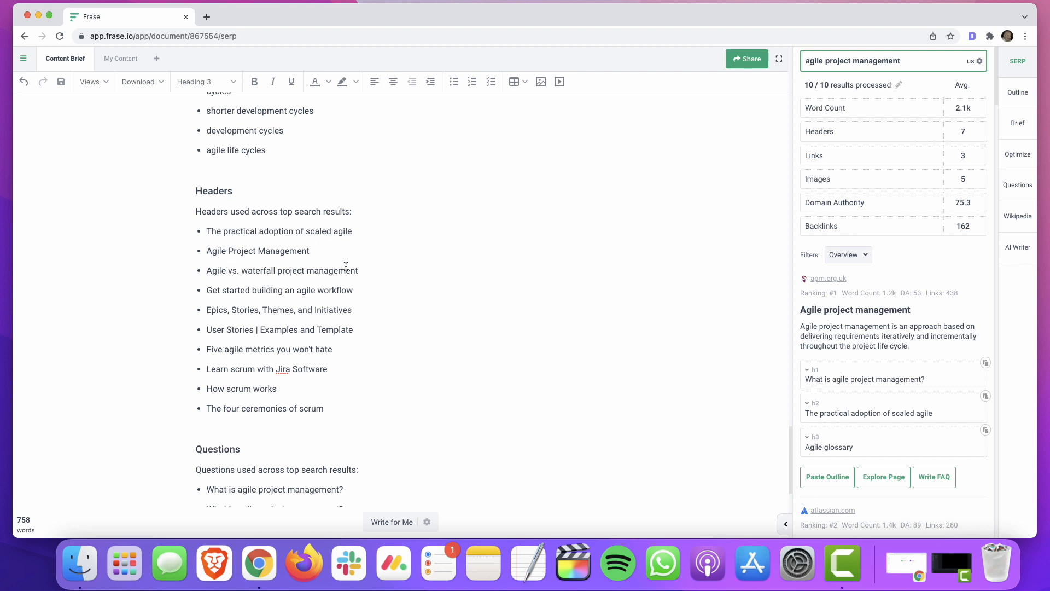
- Delete the whole Headers section from the brief, including its heading and the leftover blank line
{"action": "left_click_drag", "start_coordinate": [331, 412], "coordinate": [171, 193]}
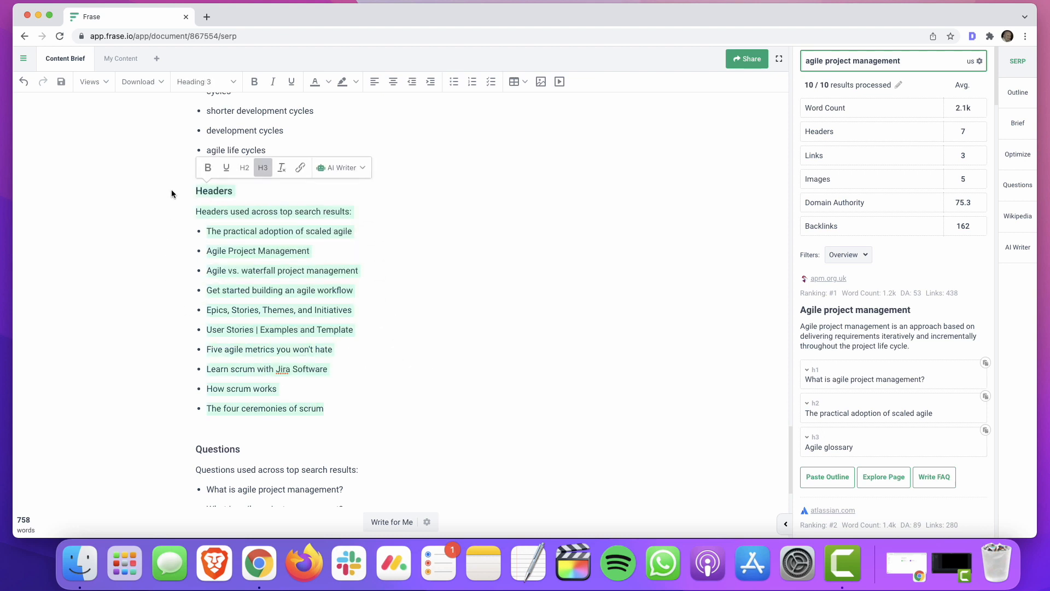
{"action": "key", "text": "BackSpace"}
{"action": "key", "text": "BackSpace"}
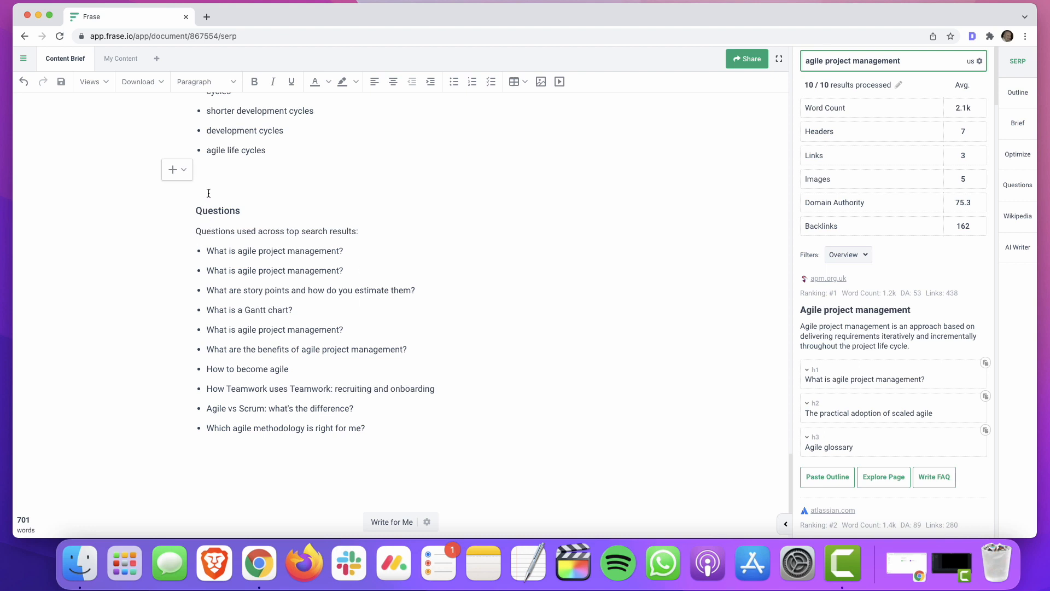
{"action": "key", "text": "BackSpace"}
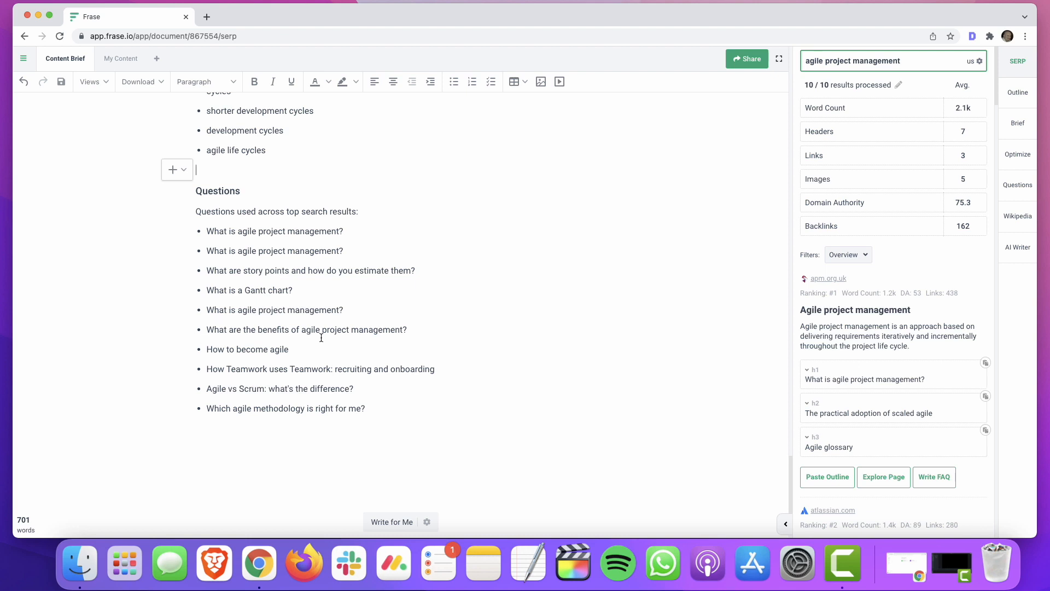
- Bold the question "What are the benefits of agile project management?" and delete "How Teamwork uses Teamwork: recruiting and onboarding"
{"action": "left_click_drag", "start_coordinate": [210, 328], "coordinate": [412, 327]}
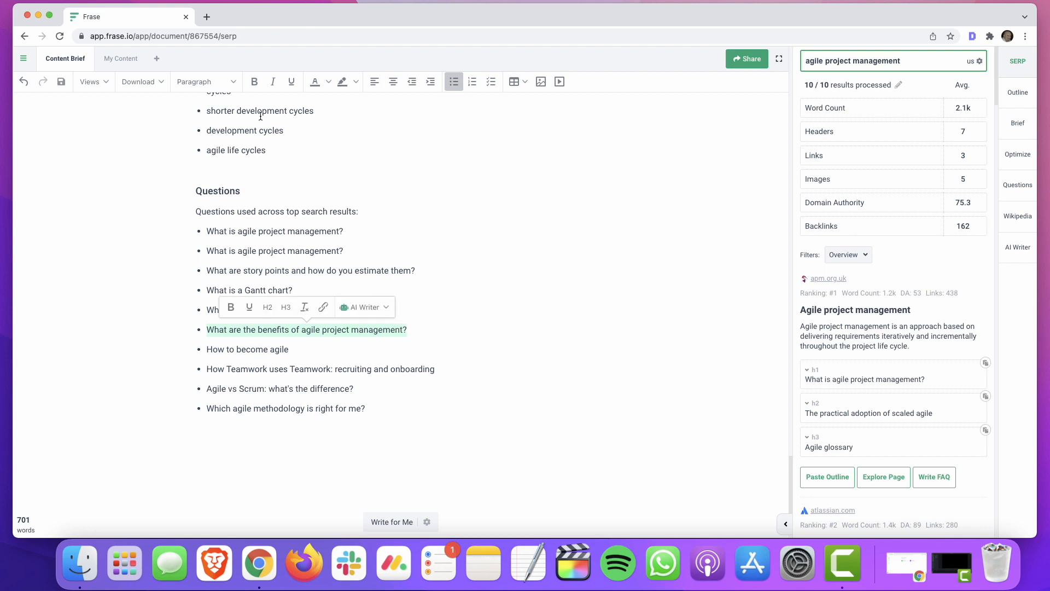
{"action": "left_click", "coordinate": [255, 82]}
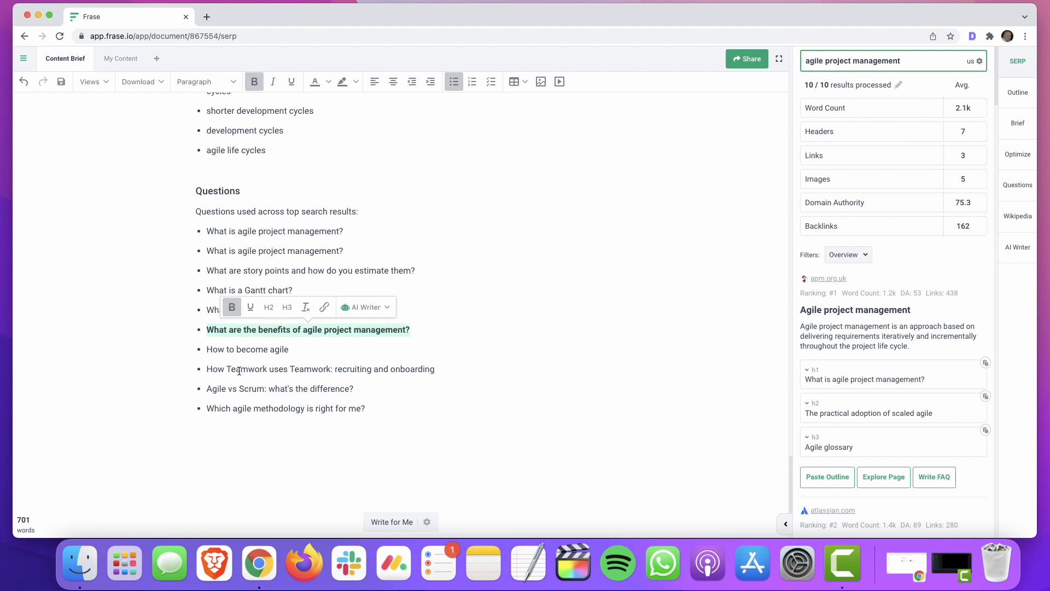
{"action": "left_click_drag", "start_coordinate": [206, 370], "coordinate": [437, 372]}
{"action": "key", "text": "BackSpace"}
{"action": "key", "text": "BackSpace"}
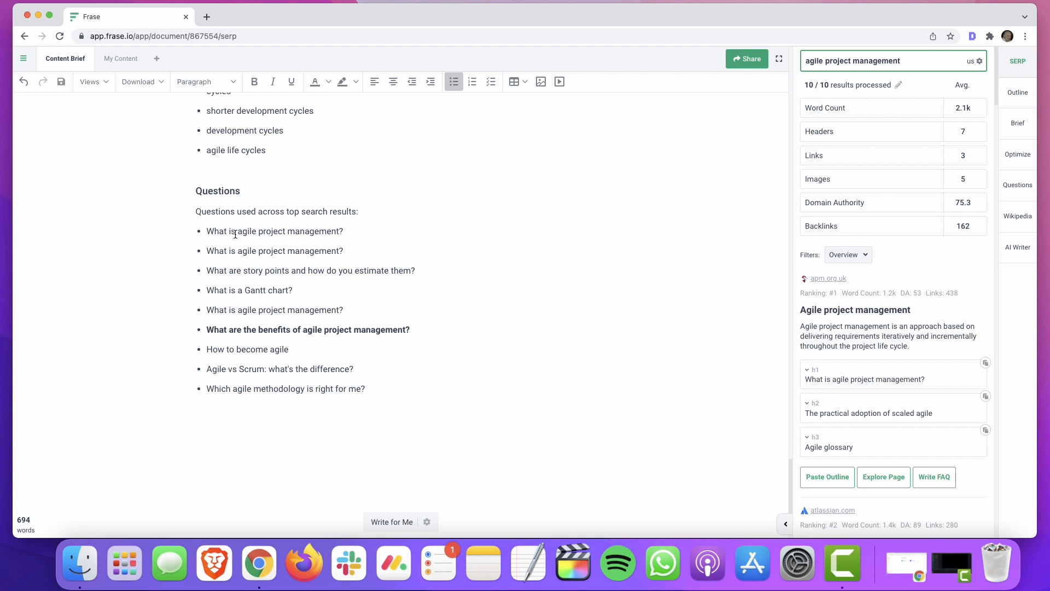
- Delete the duplicate "What is agile project management?" entries and "What is a Gantt chart?" from the Questions list
{"action": "left_click_drag", "start_coordinate": [208, 230], "coordinate": [357, 231]}
{"action": "key", "text": "BackSpace"}
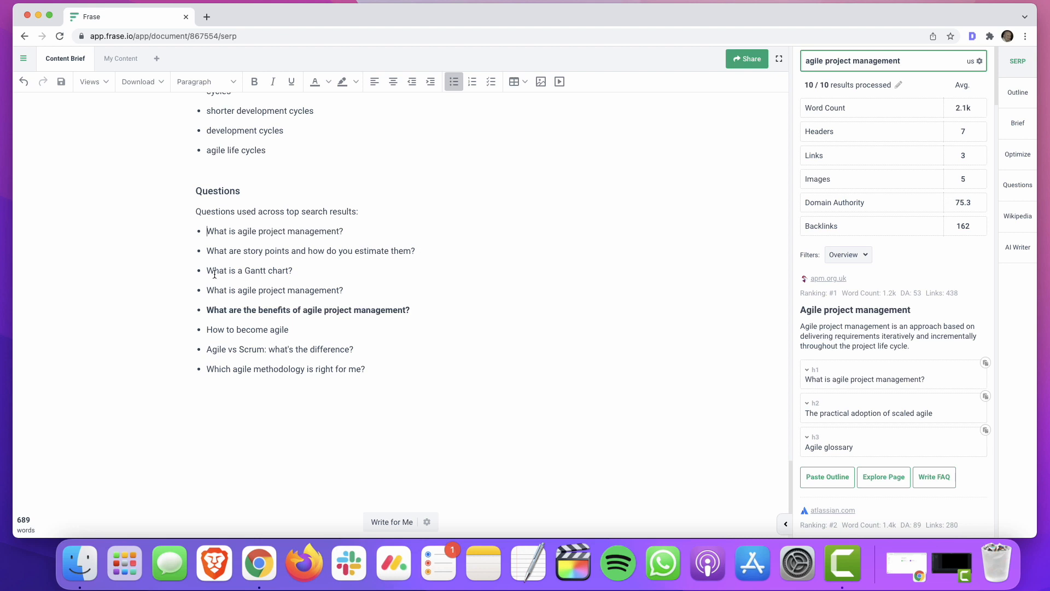
{"action": "left_click_drag", "start_coordinate": [207, 270], "coordinate": [301, 271]}
{"action": "key", "text": "BackSpace"}
{"action": "key", "text": "BackSpace"}
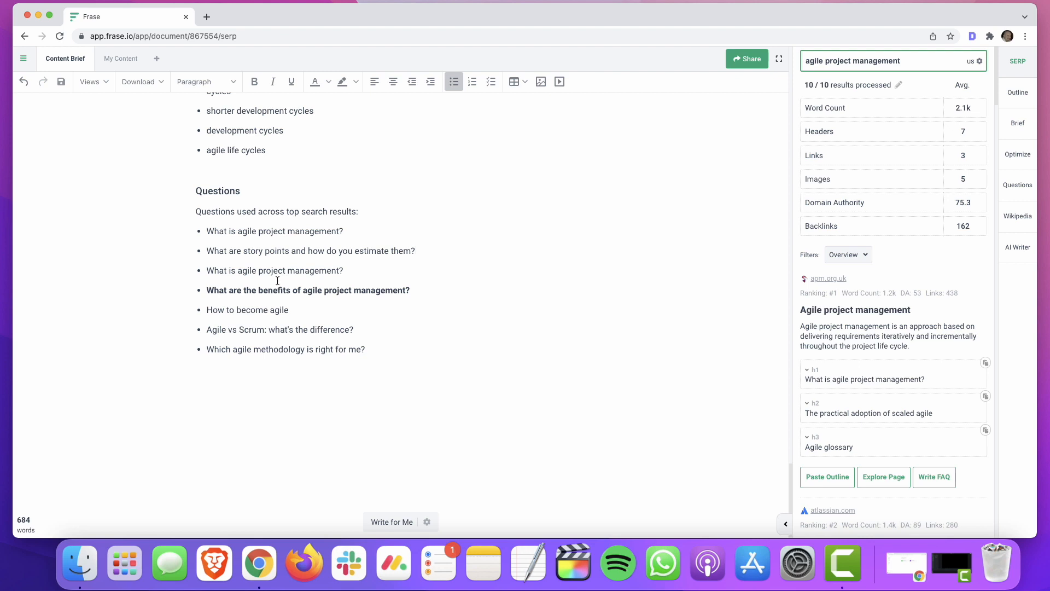
{"action": "left_click_drag", "start_coordinate": [345, 270], "coordinate": [214, 279]}
{"action": "key", "text": "BackSpace"}
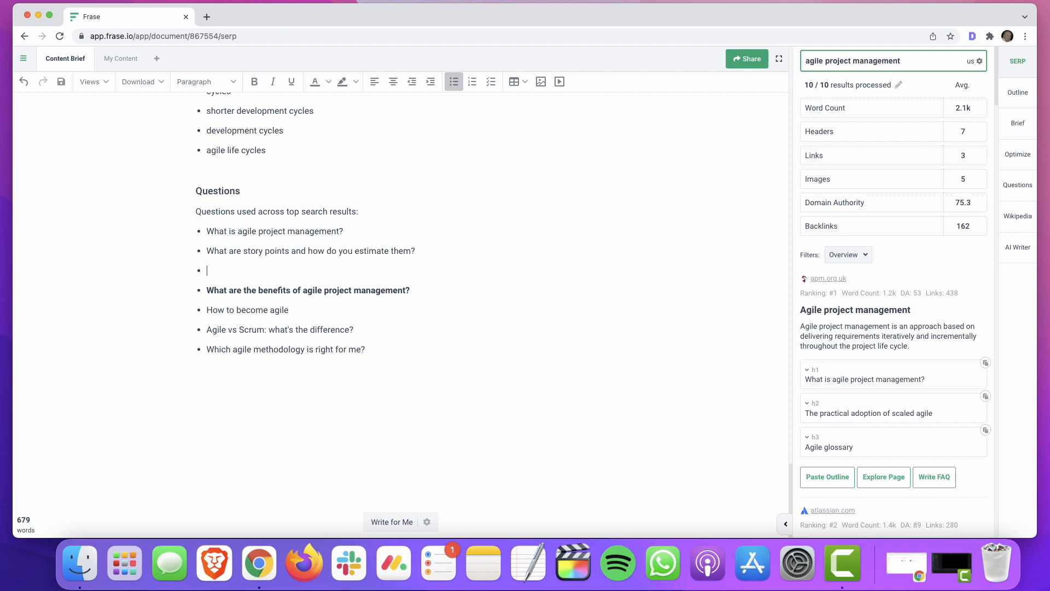
{"action": "key", "text": "BackSpace"}
- Bold the remaining question "What is agile project management?" in the Questions list
{"action": "left_click_drag", "start_coordinate": [344, 249], "coordinate": [208, 248]}
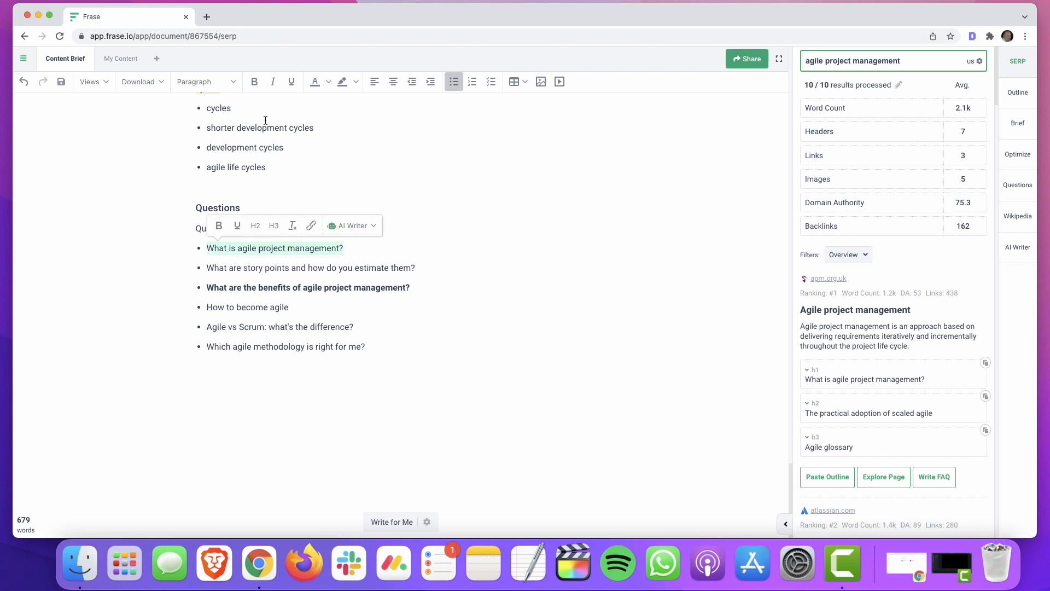
{"action": "left_click", "coordinate": [254, 82]}
{"action": "left_click", "coordinate": [388, 322]}
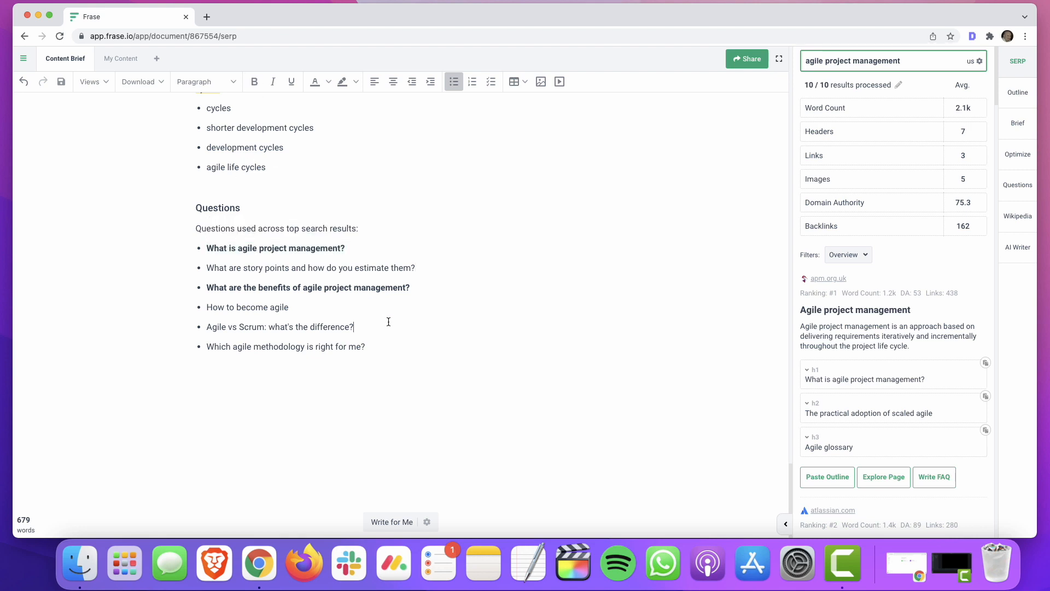
- Show the topic optimization scores for the brief, and for the empty My Content document
{"action": "scroll", "coordinate": [388, 321], "scroll_direction": "up", "scroll_amount": 15}
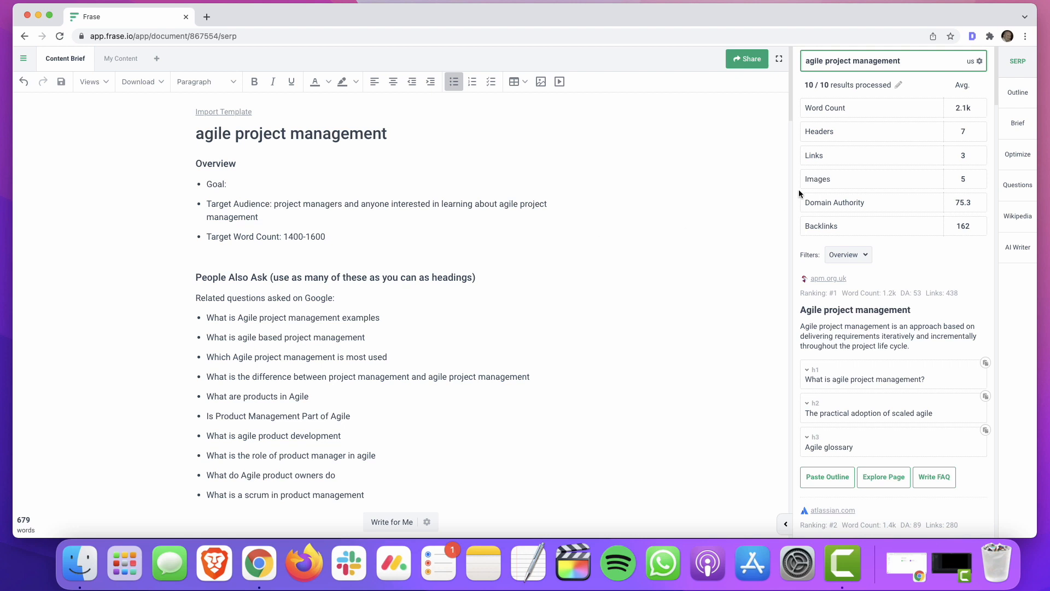
{"action": "left_click", "coordinate": [1015, 155]}
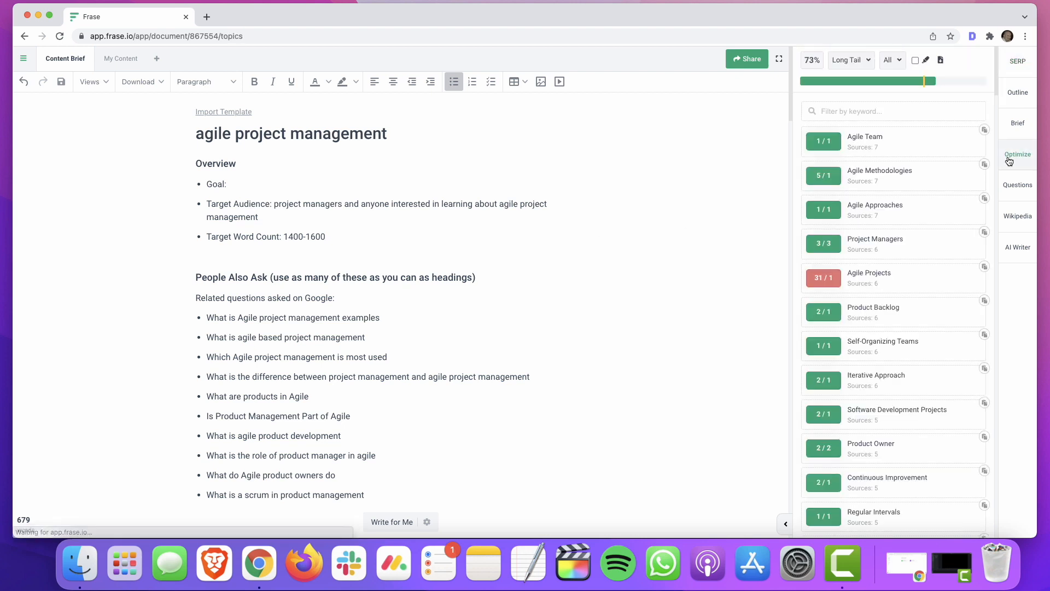
{"action": "left_click", "coordinate": [119, 58]}
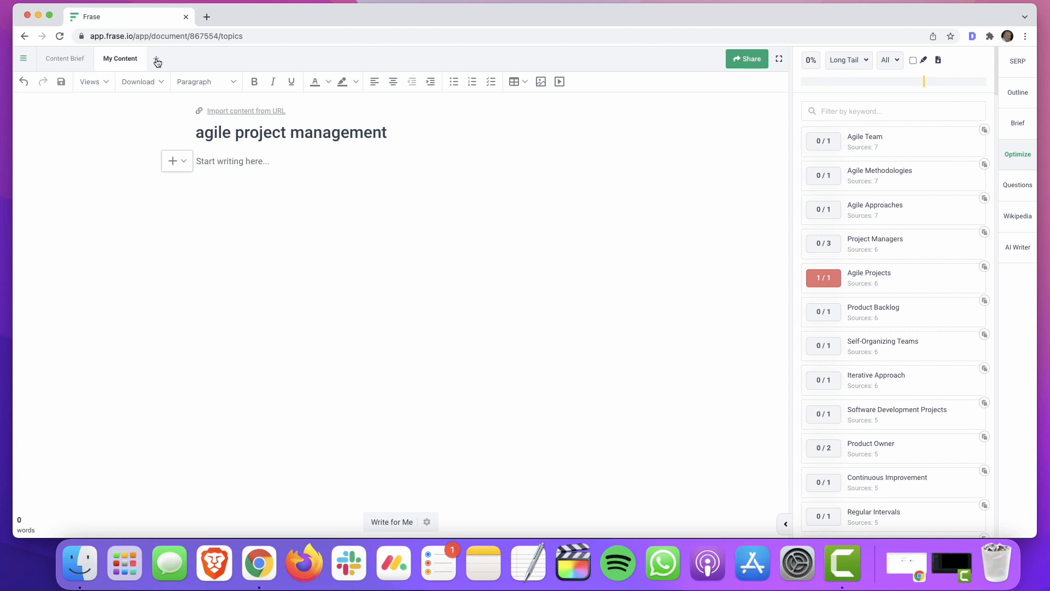
- Start a new document and choose the folder to save it in
{"action": "left_click", "coordinate": [27, 58]}
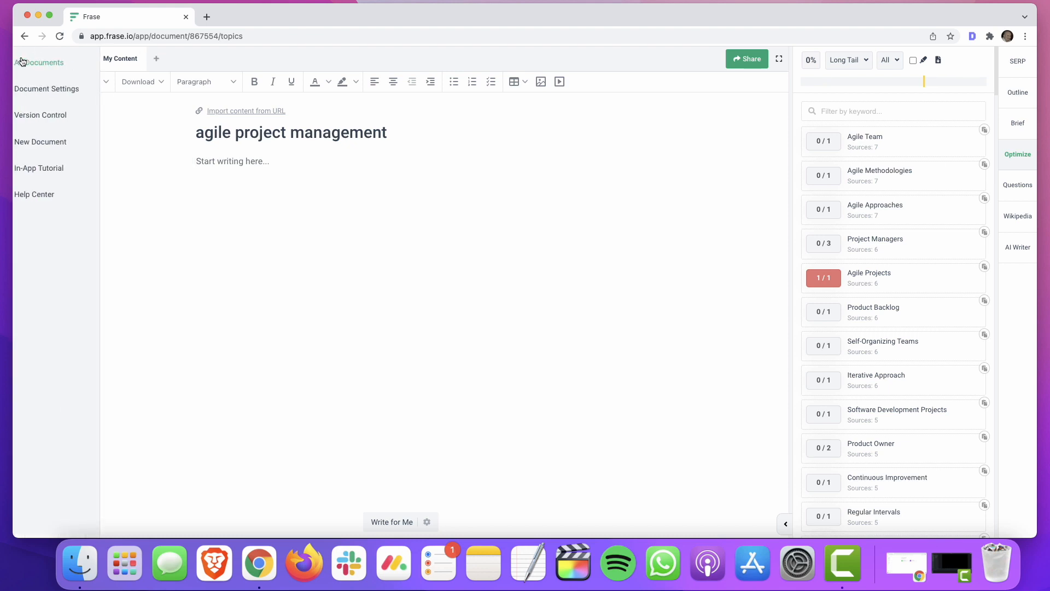
{"action": "left_click", "coordinate": [70, 143]}
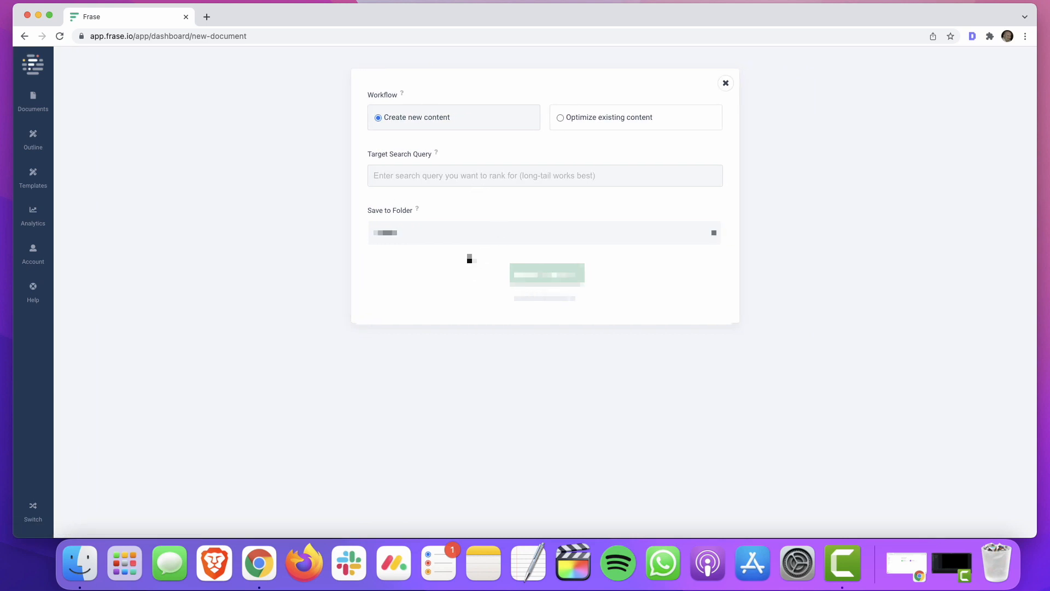
{"action": "left_click", "coordinate": [448, 240]}
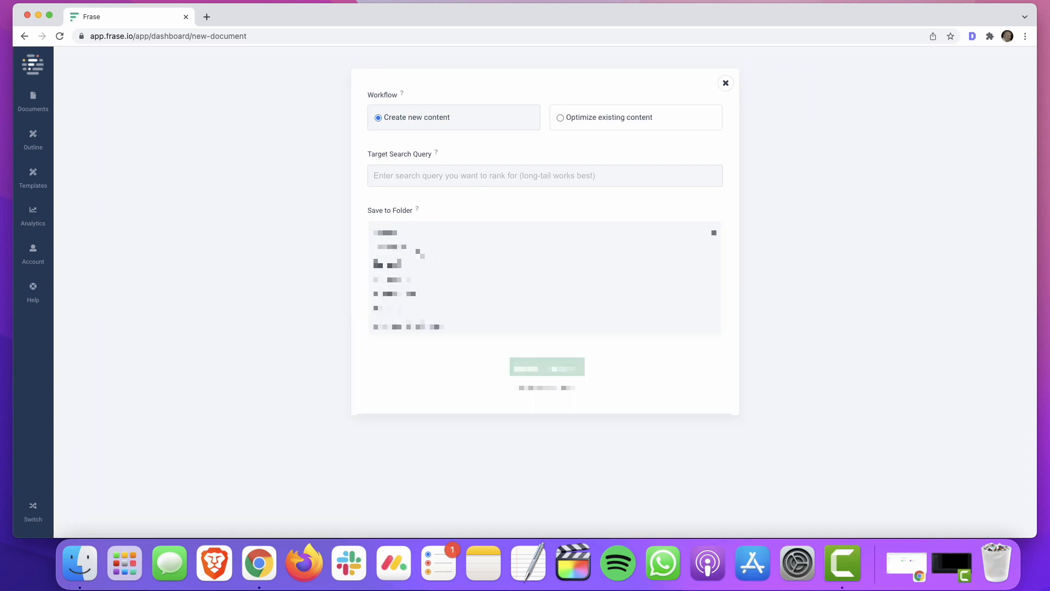
{"action": "left_click", "coordinate": [417, 250]}
- Set the new document's workflow to Optimize existing content and enter a target search query
{"action": "left_click", "coordinate": [599, 118]}
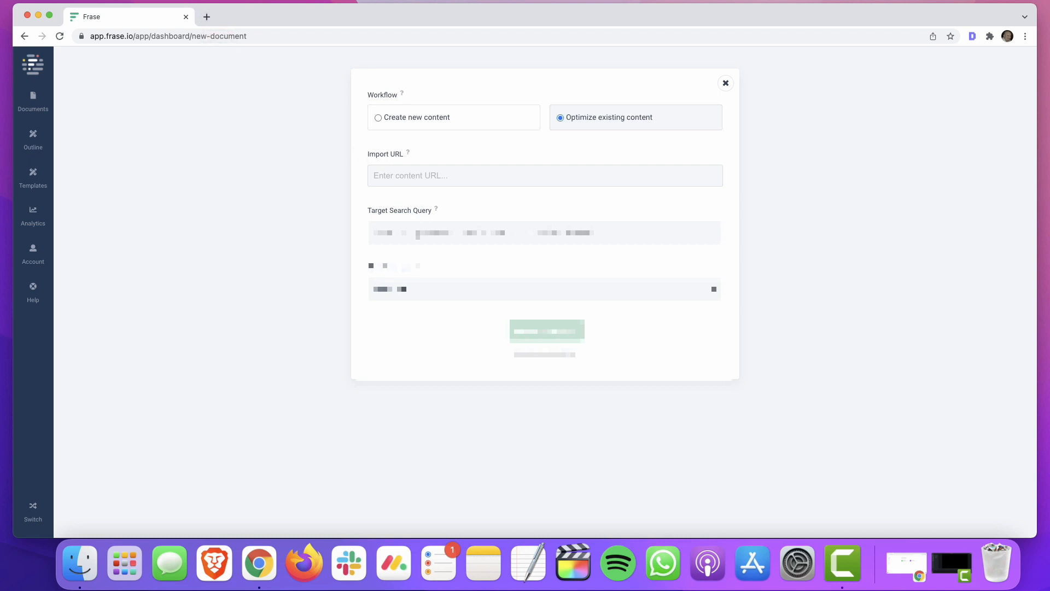
{"action": "type", "text": "how to"}
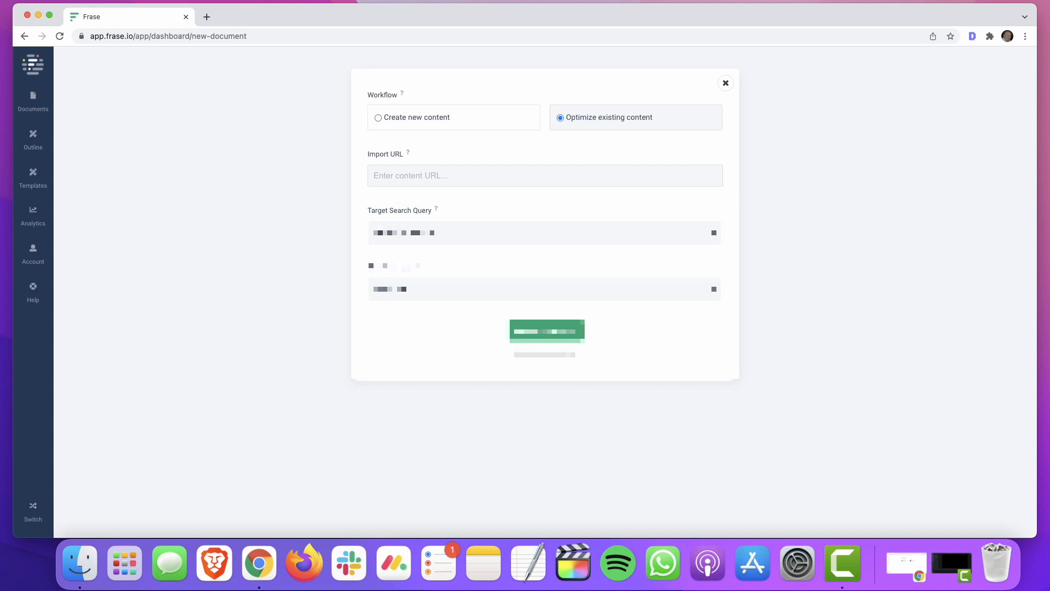
{"action": "type", "text": "line businessss"}
- Search Google for "what is agile project management" in a new browser tab
{"action": "left_click", "coordinate": [207, 17]}
{"action": "type", "text": "what is pr"}
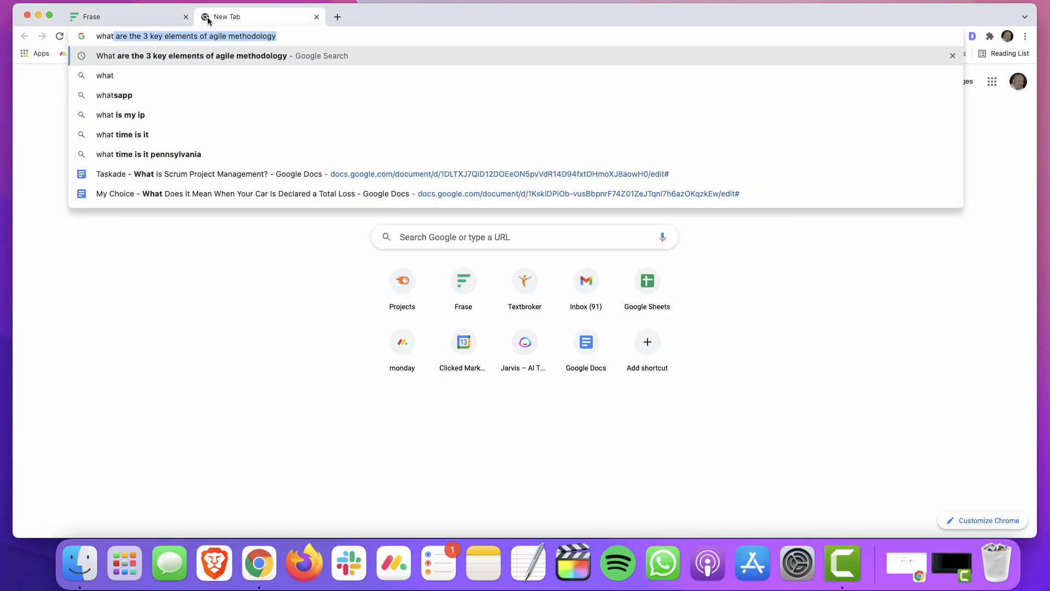
{"action": "key", "text": "BackSpace"}
{"action": "key", "text": "BackSpace"}
{"action": "type", "text": "ag"}
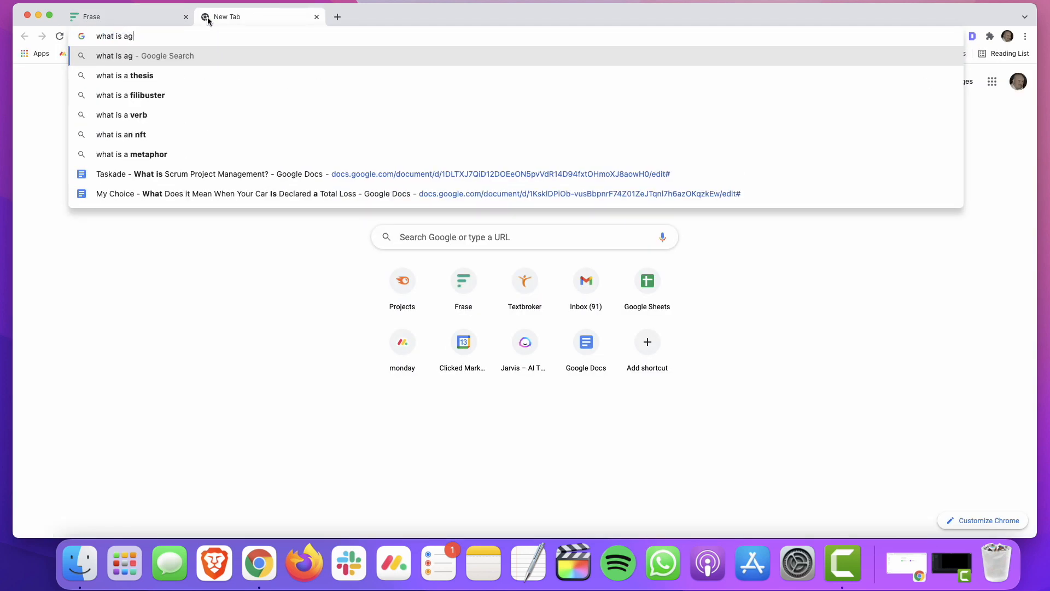
{"action": "type", "text": "ile project"}
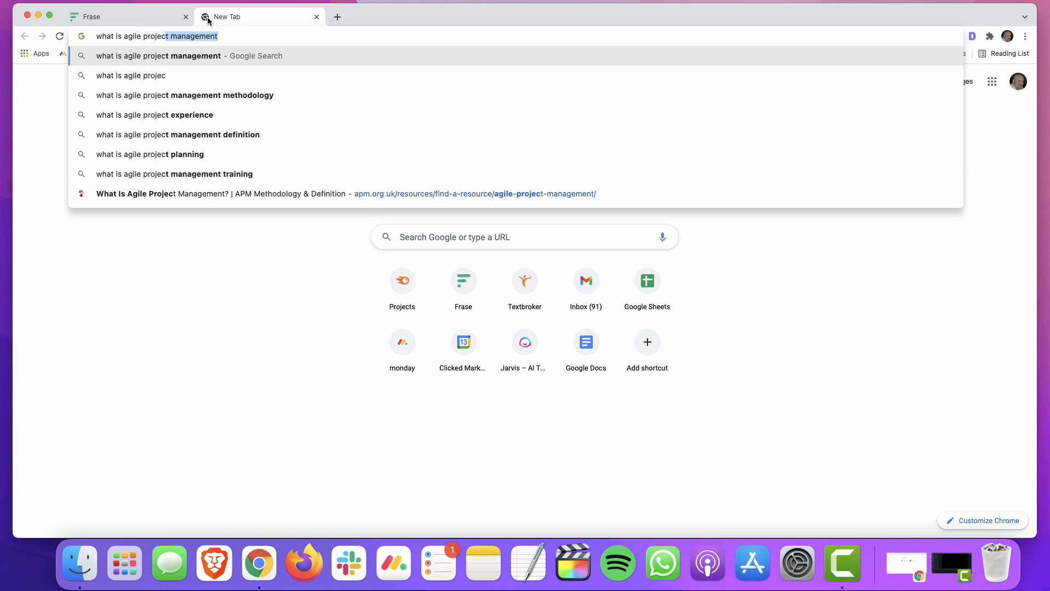
{"action": "key", "text": "Return"}
- Open the monday.com article "What is Agile project management?" from page 3 of the results in a new tab and skim it
{"action": "scroll", "coordinate": [431, 343], "scroll_direction": "down", "scroll_amount": 20}
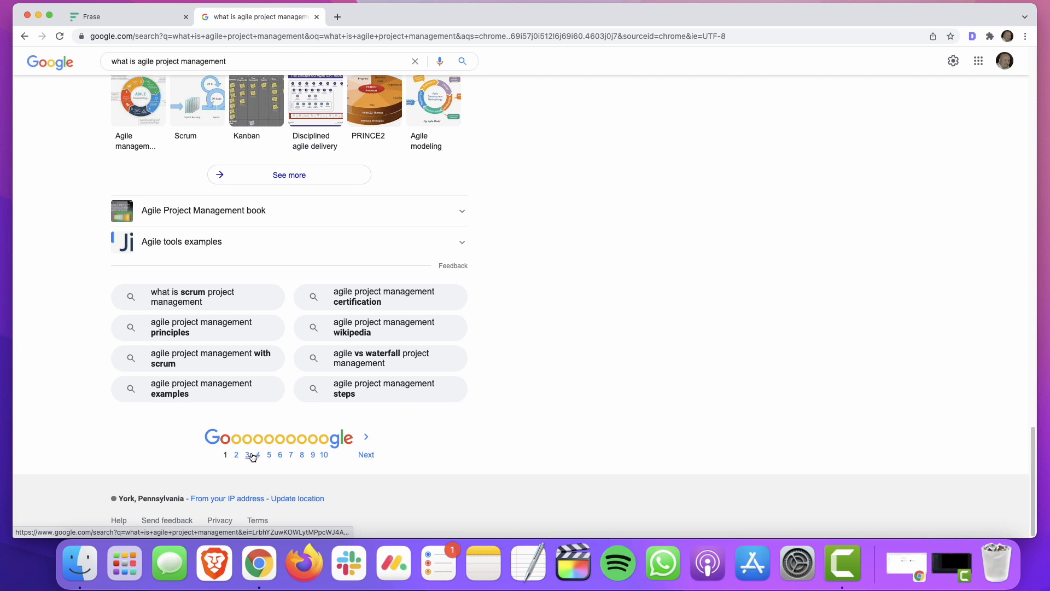
{"action": "left_click", "coordinate": [247, 454]}
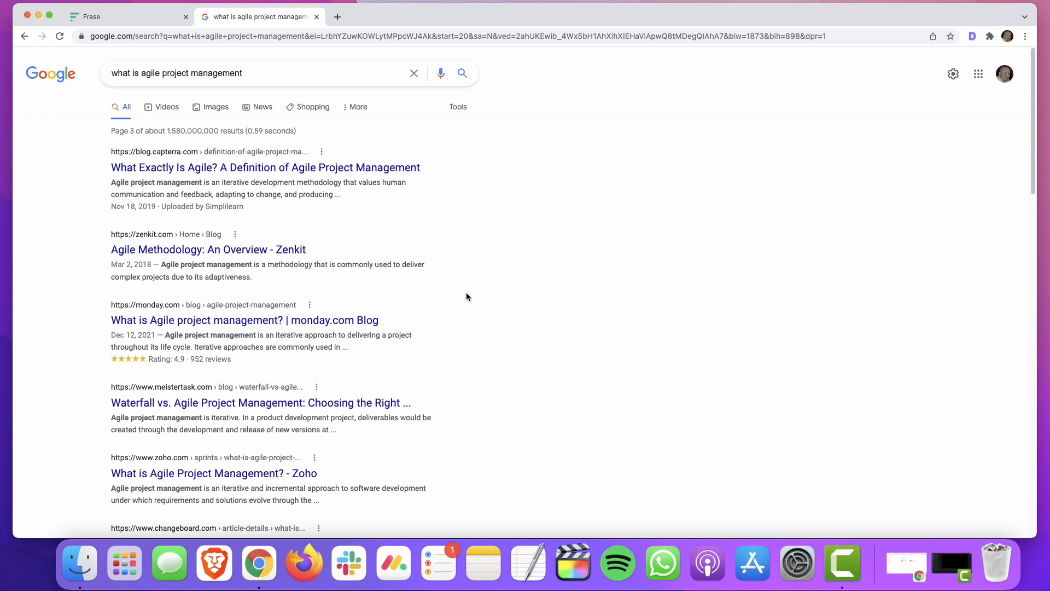
{"action": "scroll", "coordinate": [466, 293], "scroll_direction": "down", "scroll_amount": 2}
{"action": "scroll", "coordinate": [466, 297], "scroll_direction": "down", "scroll_amount": 1}
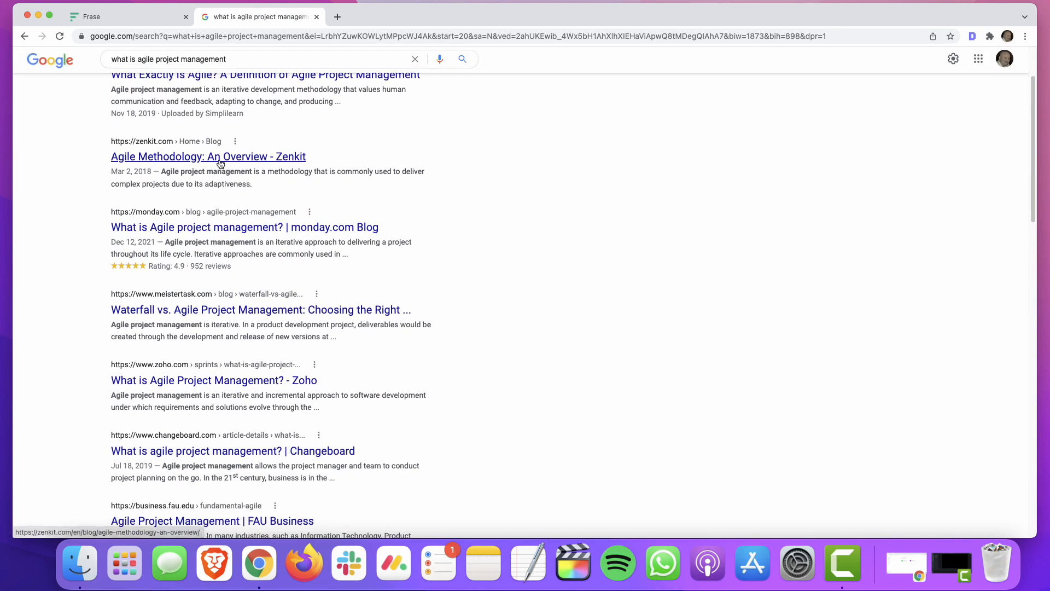
{"action": "right_click", "coordinate": [258, 226]}
{"action": "left_click", "coordinate": [272, 230]}
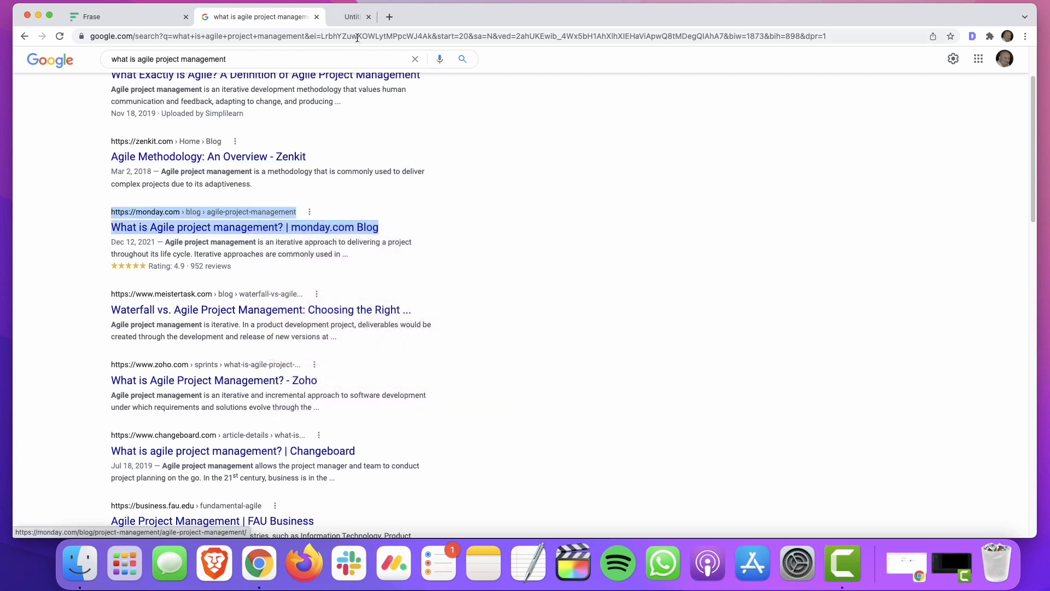
{"action": "left_click", "coordinate": [355, 20]}
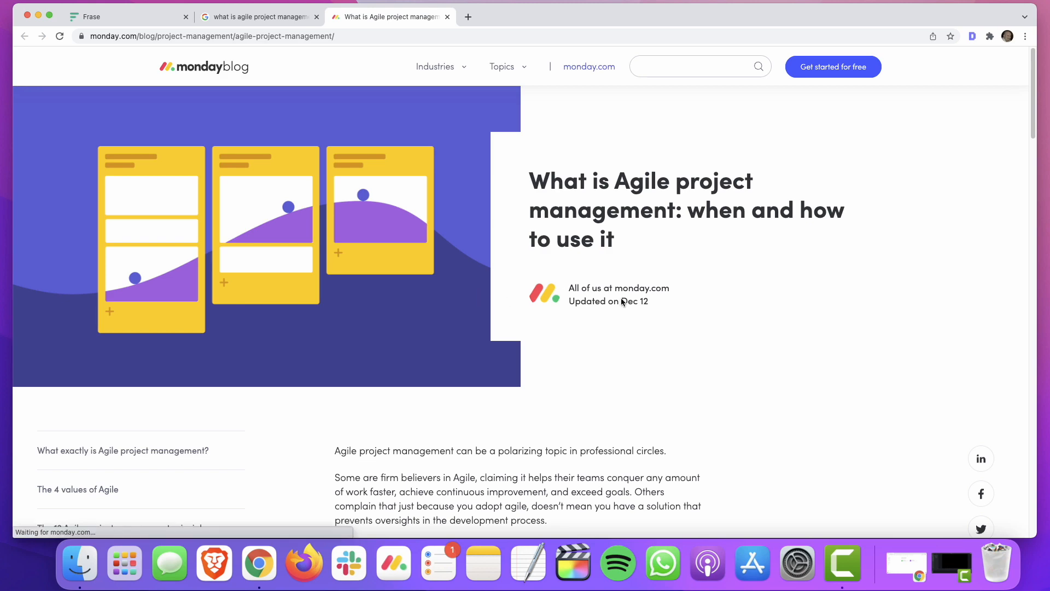
{"action": "scroll", "coordinate": [722, 323], "scroll_direction": "down", "scroll_amount": 5}
{"action": "scroll", "coordinate": [722, 324], "scroll_direction": "down", "scroll_amount": 14}
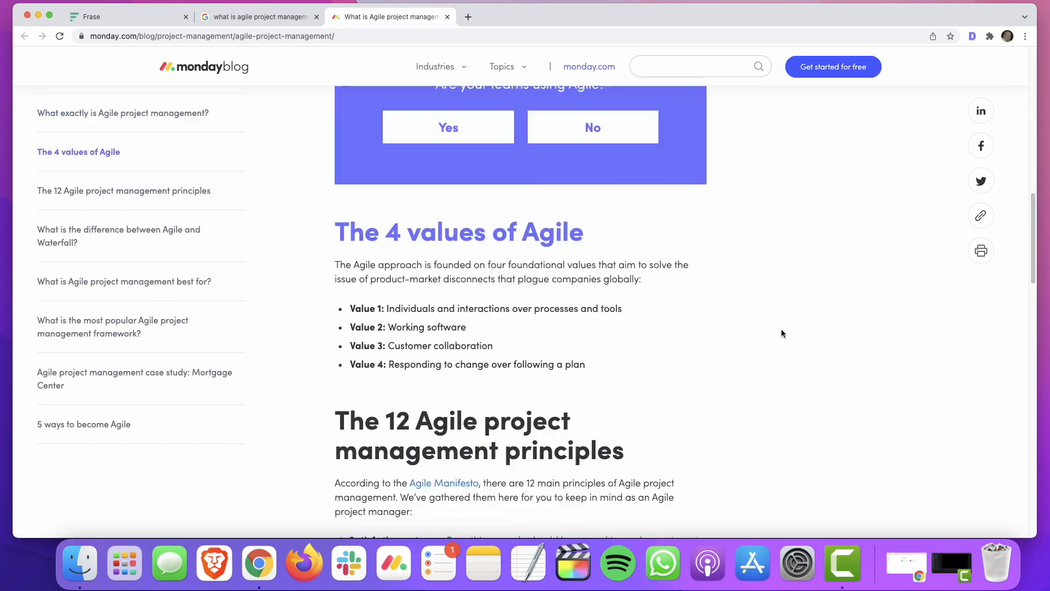
{"action": "scroll", "coordinate": [781, 333], "scroll_direction": "down", "scroll_amount": 12}
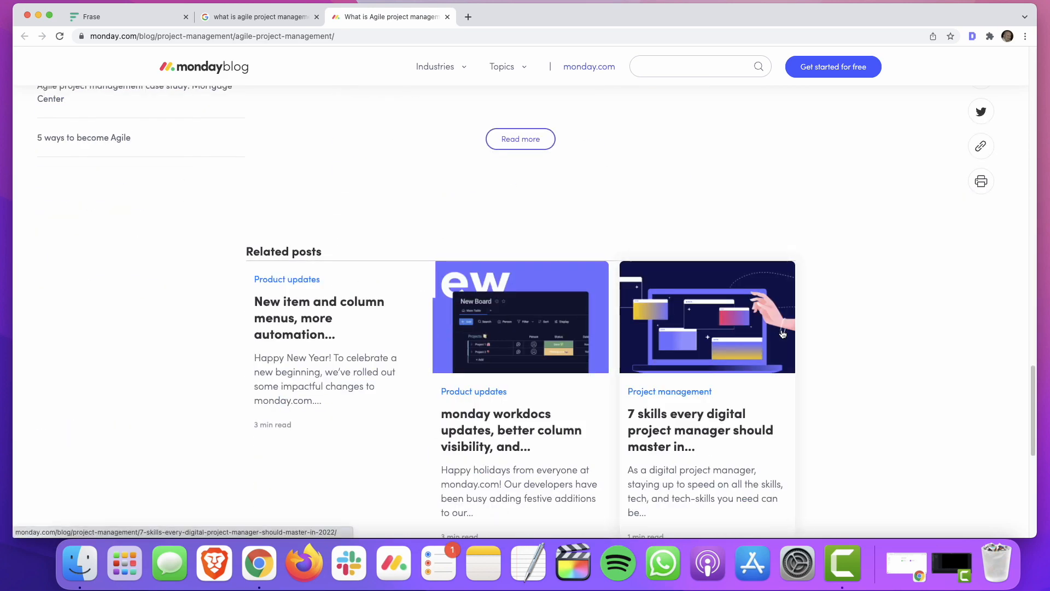
- Close the monday.com article, open Zoho's "What is Agile Project Management?" from the Google results in a new tab, and skim it
{"action": "left_click", "coordinate": [529, 143]}
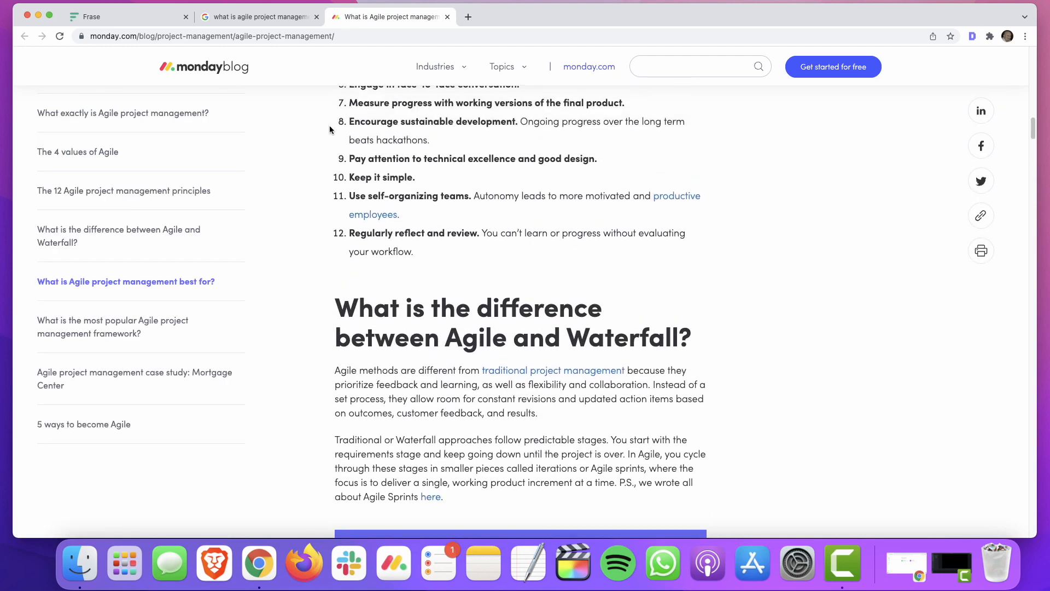
{"action": "left_click", "coordinate": [448, 18]}
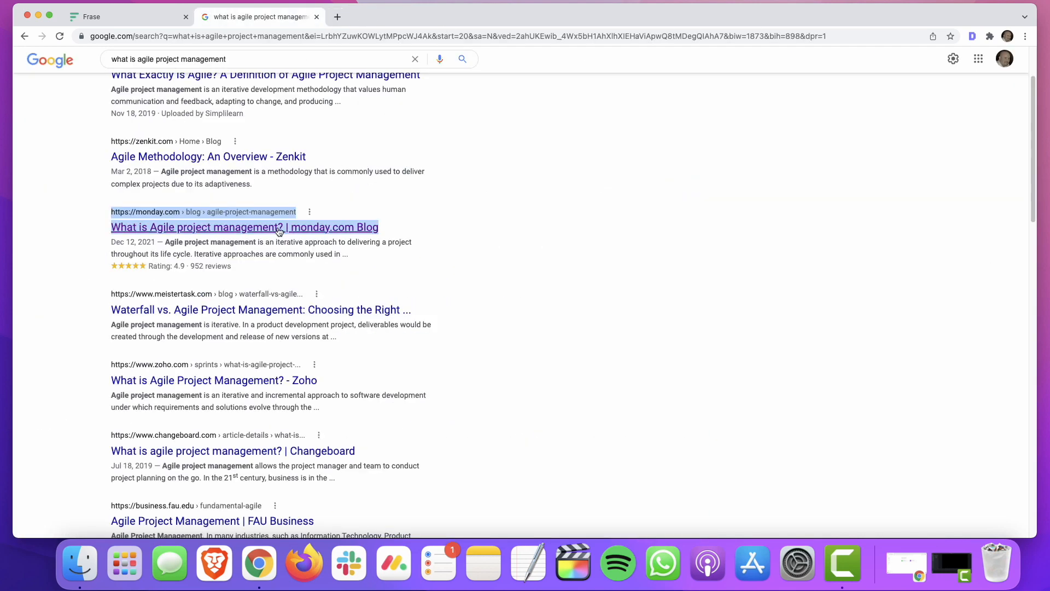
{"action": "scroll", "coordinate": [276, 233], "scroll_direction": "down", "scroll_amount": 1}
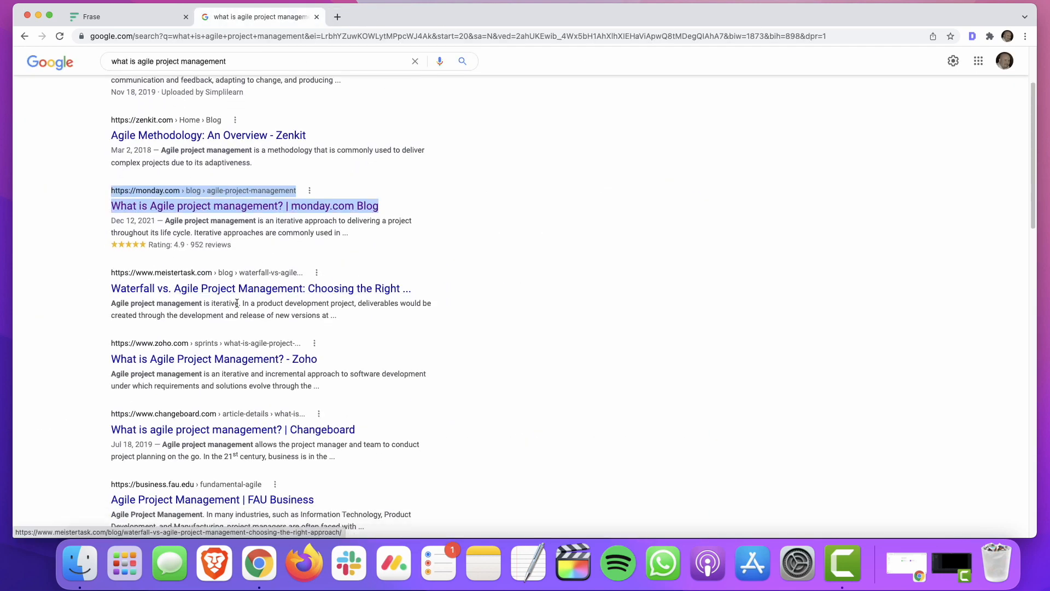
{"action": "scroll", "coordinate": [204, 335], "scroll_direction": "down", "scroll_amount": 1}
{"action": "right_click", "coordinate": [204, 335]}
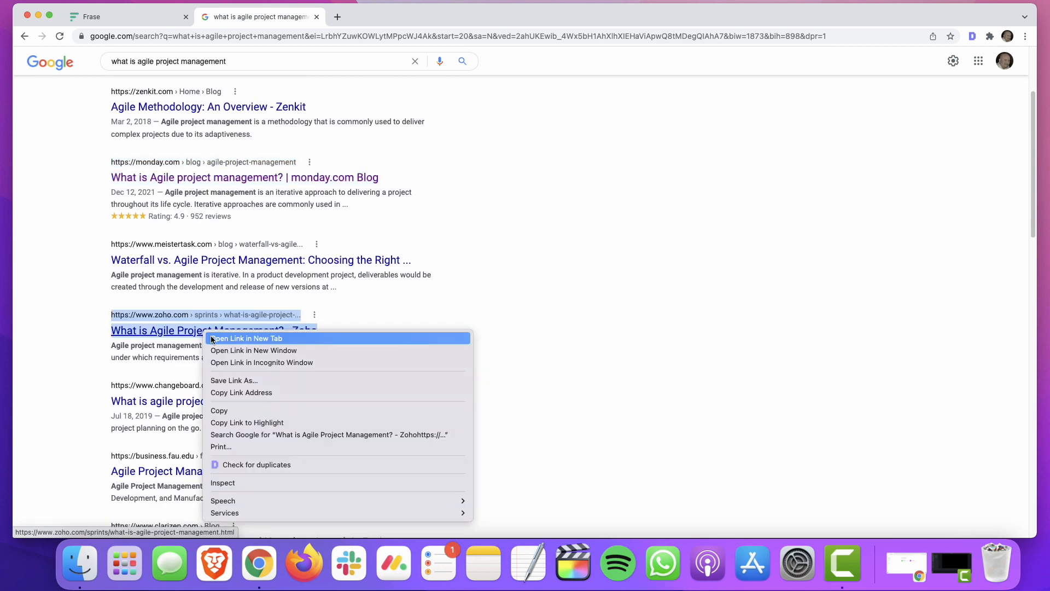
{"action": "left_click", "coordinate": [219, 339]}
{"action": "left_click", "coordinate": [355, 20]}
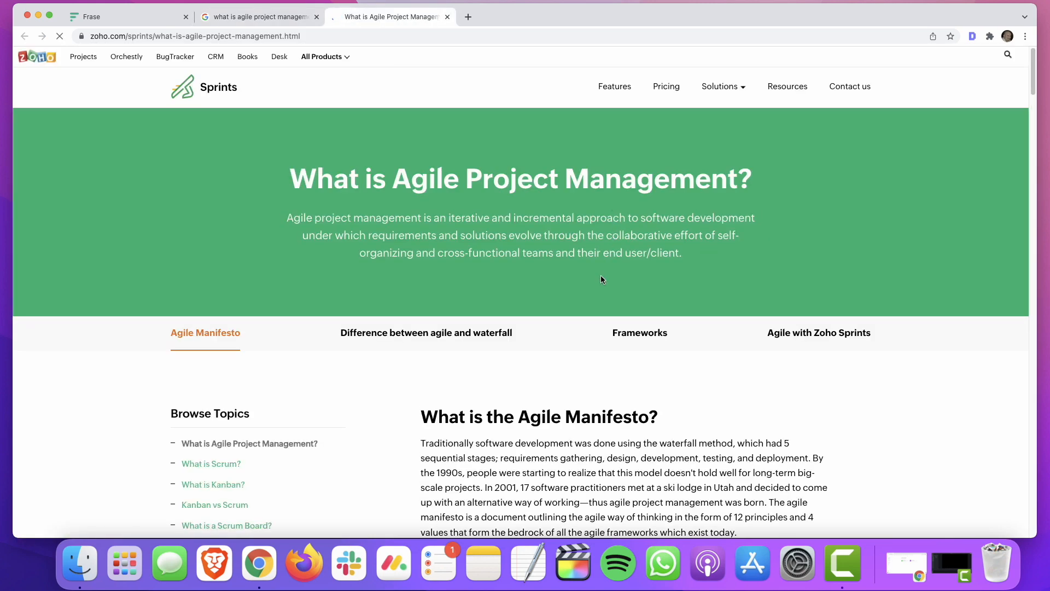
{"action": "scroll", "coordinate": [600, 275], "scroll_direction": "down", "scroll_amount": 10}
{"action": "scroll", "coordinate": [601, 281], "scroll_direction": "down", "scroll_amount": 15}
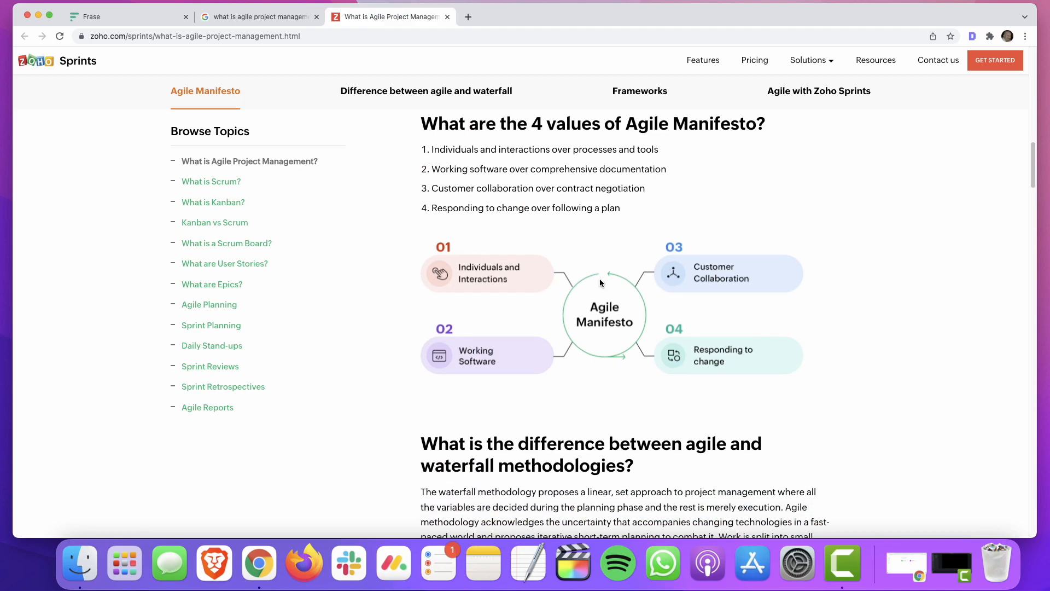
{"action": "scroll", "coordinate": [600, 282], "scroll_direction": "down", "scroll_amount": 20}
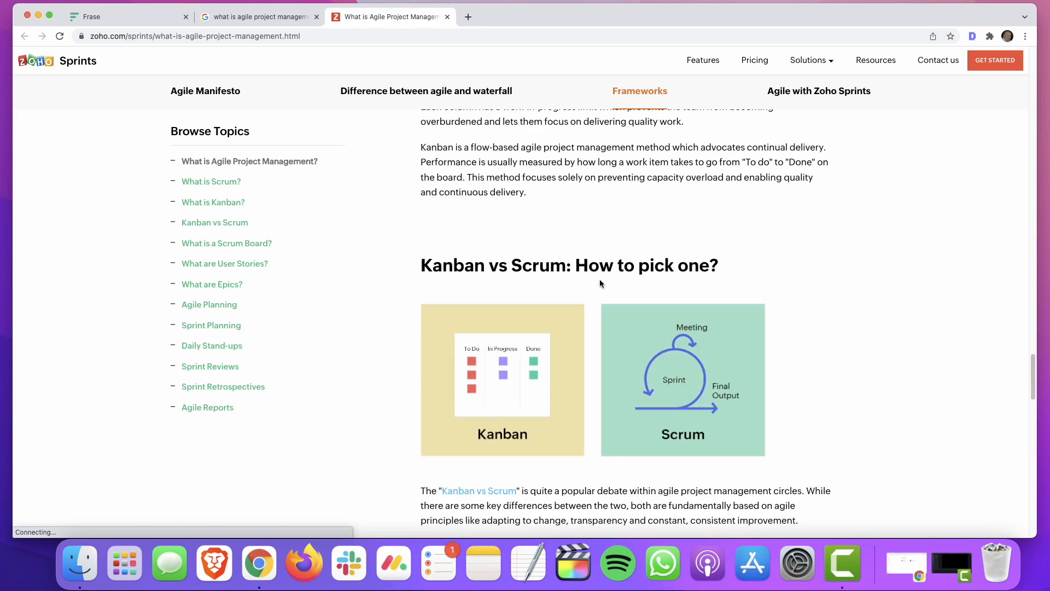
{"action": "scroll", "coordinate": [599, 283], "scroll_direction": "up", "scroll_amount": 20}
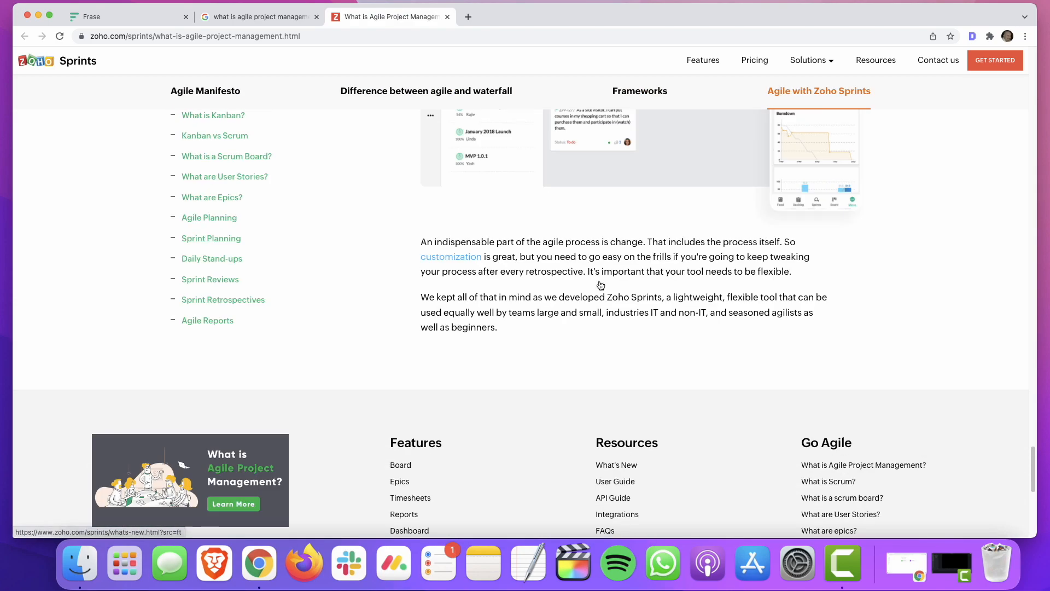
{"action": "scroll", "coordinate": [599, 282], "scroll_direction": "up", "scroll_amount": 5}
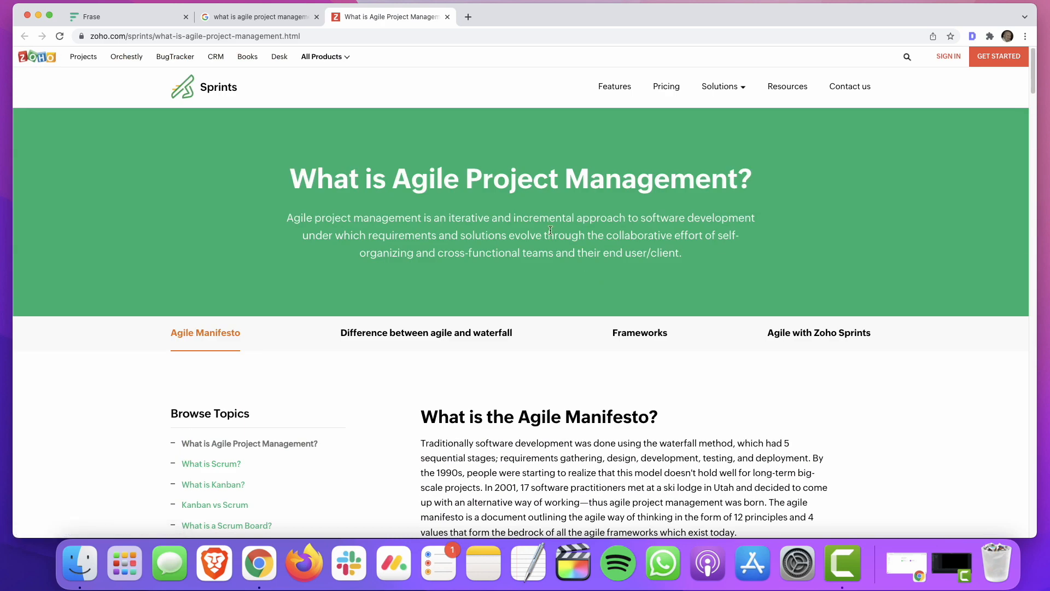
- Copy the Zoho article's address into the new Frase document's import URL and create the document
{"action": "left_click", "coordinate": [335, 36]}
{"action": "key", "text": "super+c"}
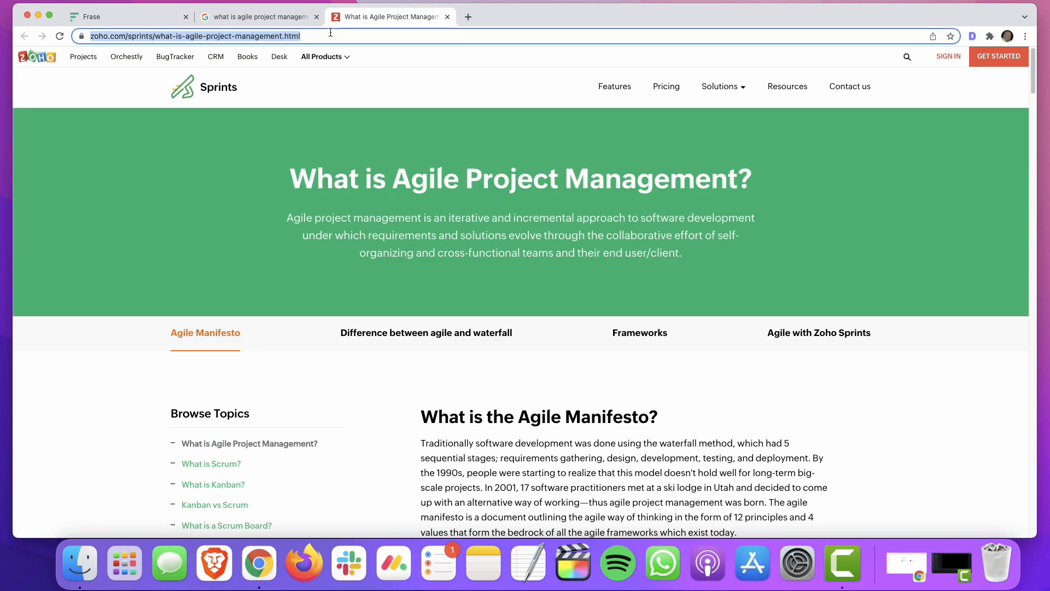
{"action": "left_click", "coordinate": [128, 19]}
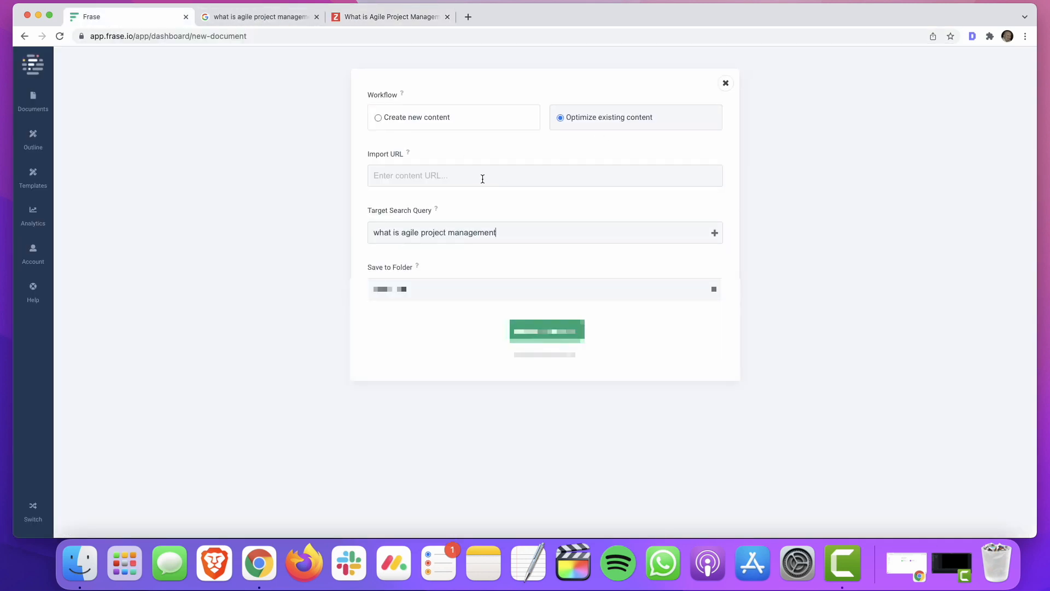
{"action": "key", "text": "super+v"}
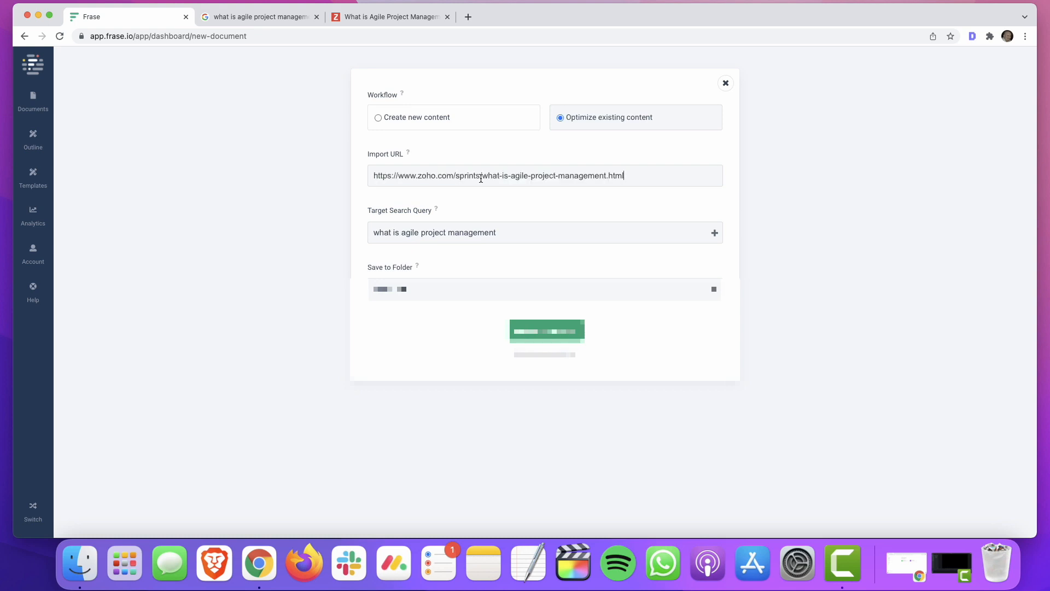
{"action": "left_click", "coordinate": [534, 331]}
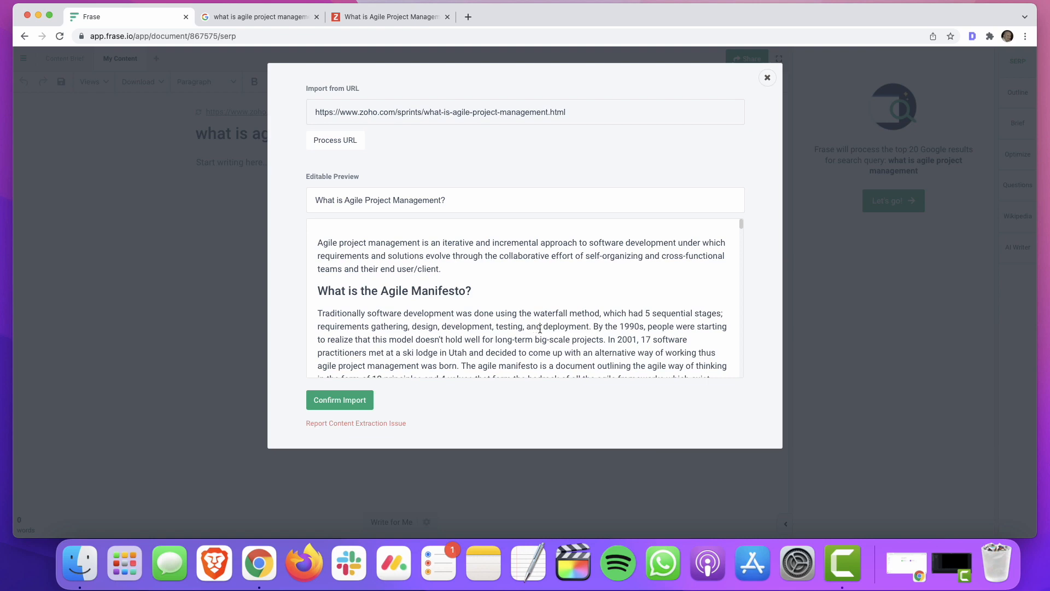
- Review the editable preview of the extracted Zoho article through to its end and confirm the import
{"action": "scroll", "coordinate": [609, 236], "scroll_direction": "down", "scroll_amount": 3}
{"action": "scroll", "coordinate": [609, 283], "scroll_direction": "down", "scroll_amount": 10}
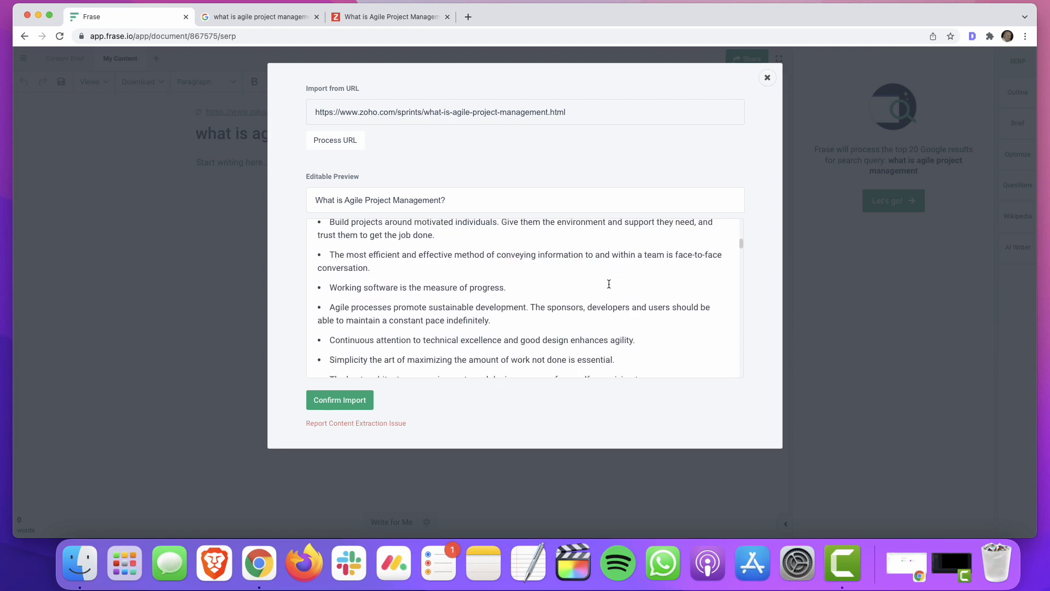
{"action": "scroll", "coordinate": [609, 284], "scroll_direction": "down", "scroll_amount": 15}
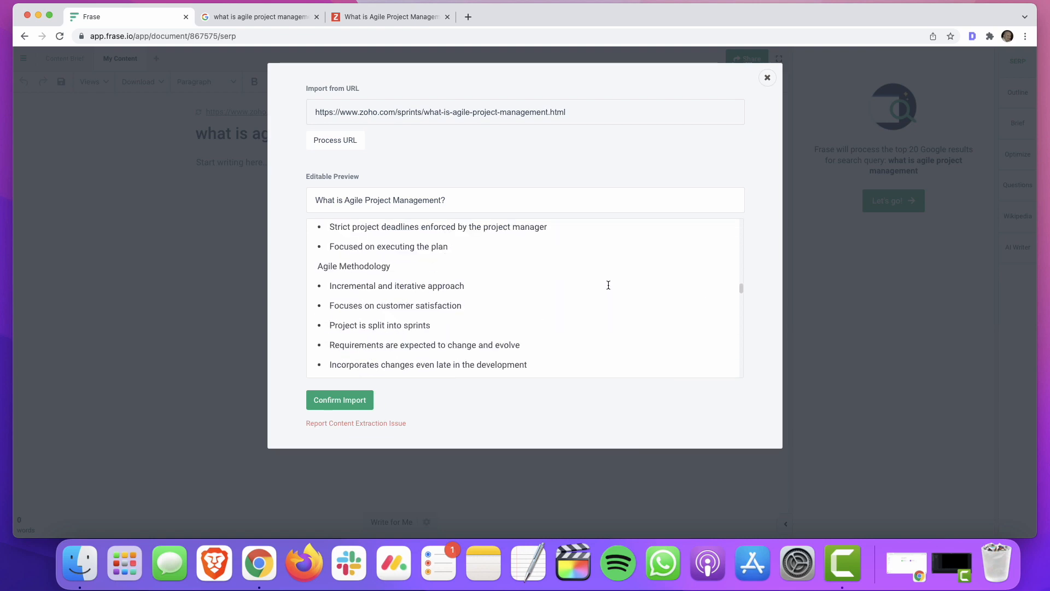
{"action": "scroll", "coordinate": [571, 279], "scroll_direction": "down", "scroll_amount": 15}
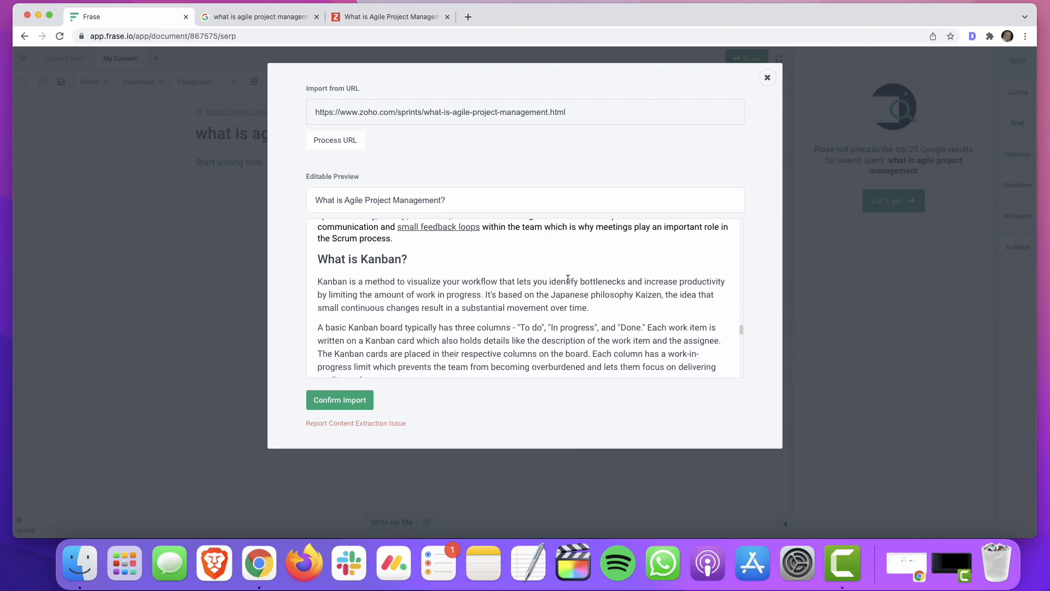
{"action": "scroll", "coordinate": [567, 279], "scroll_direction": "down", "scroll_amount": 10}
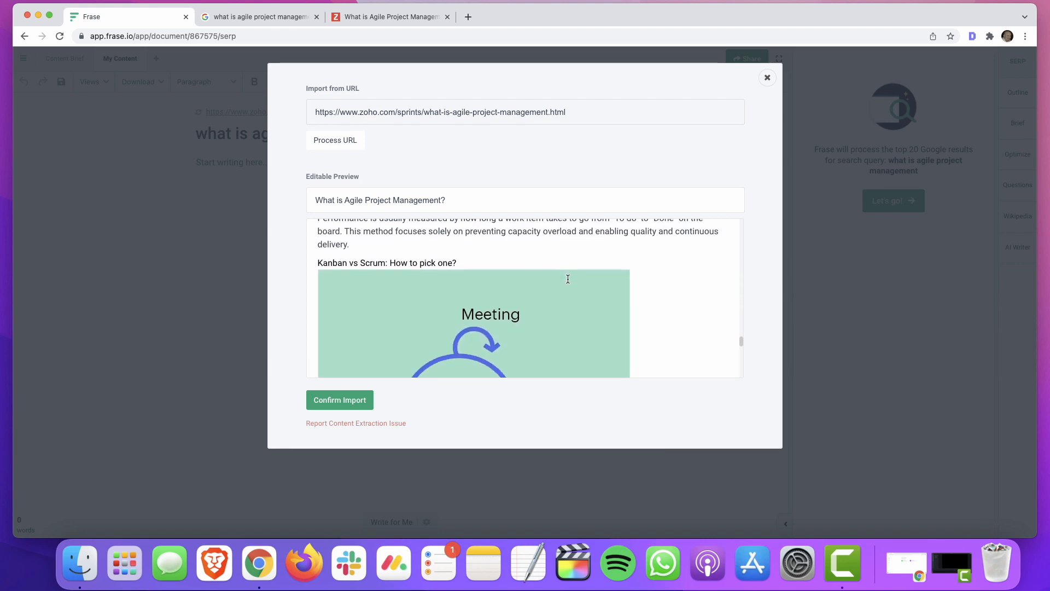
{"action": "scroll", "coordinate": [568, 279], "scroll_direction": "down", "scroll_amount": 10}
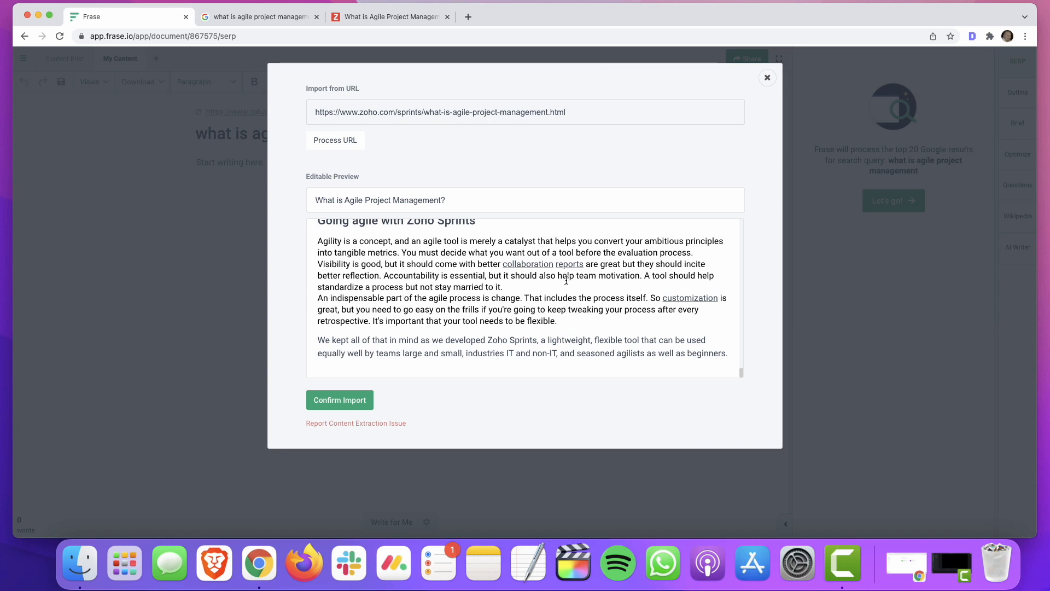
{"action": "left_click", "coordinate": [341, 402]}
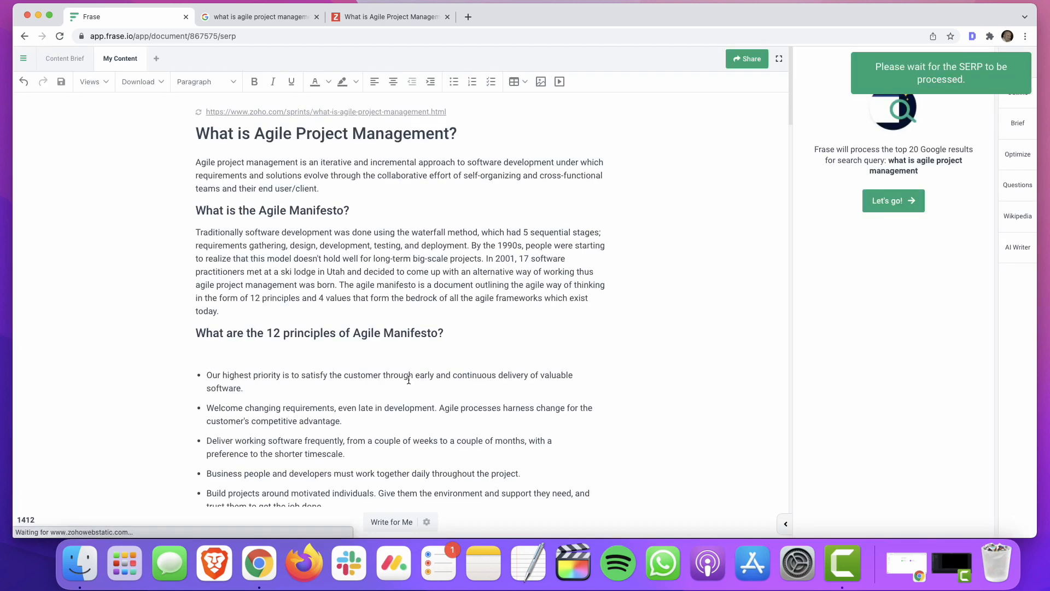
- Process the Google results for "what is agile project management", restrict the analyzed sources to the top 10, and save the selection
{"action": "left_click", "coordinate": [889, 206]}
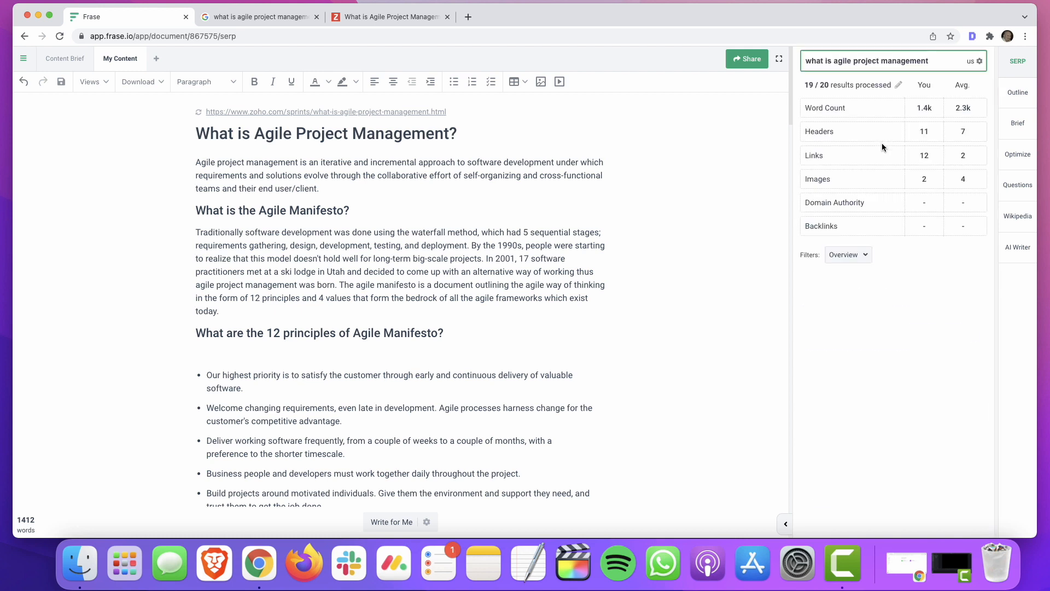
{"action": "left_click", "coordinate": [900, 85]}
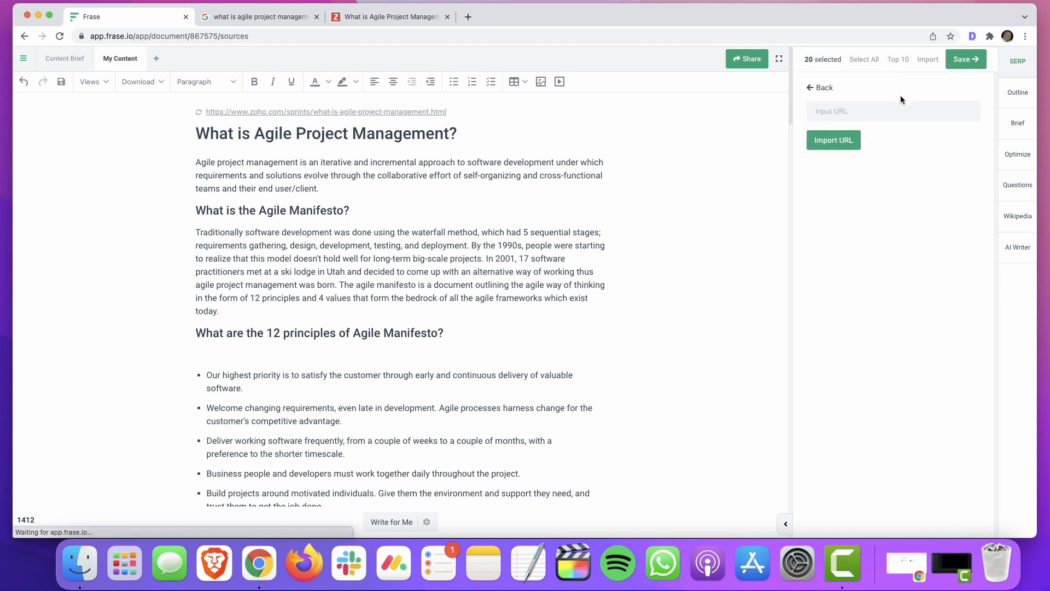
{"action": "left_click", "coordinate": [899, 60]}
{"action": "left_click", "coordinate": [823, 90]}
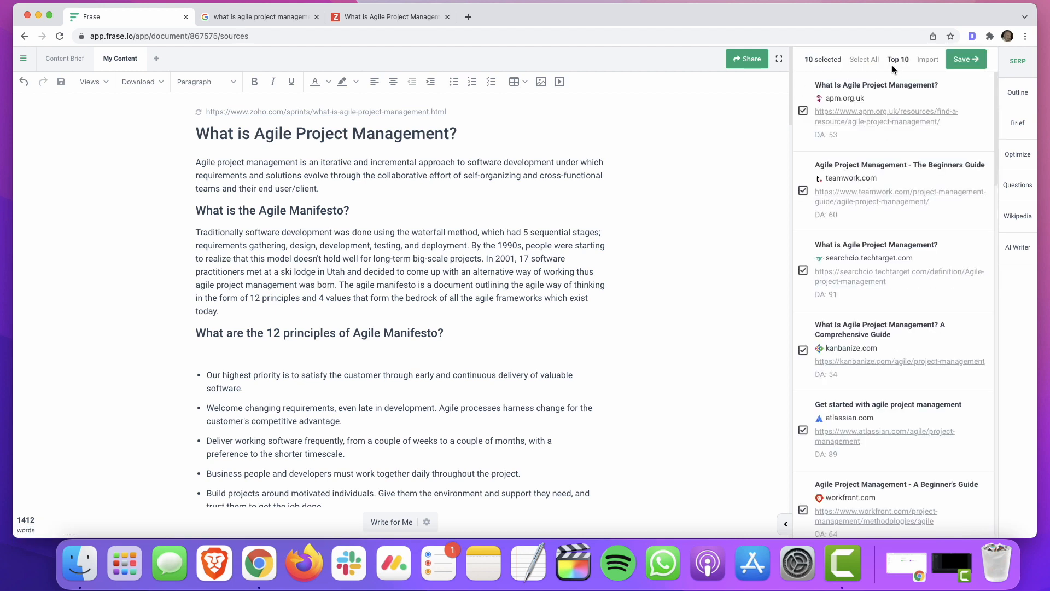
{"action": "scroll", "coordinate": [860, 282], "scroll_direction": "down", "scroll_amount": 3}
{"action": "scroll", "coordinate": [859, 282], "scroll_direction": "down", "scroll_amount": 8}
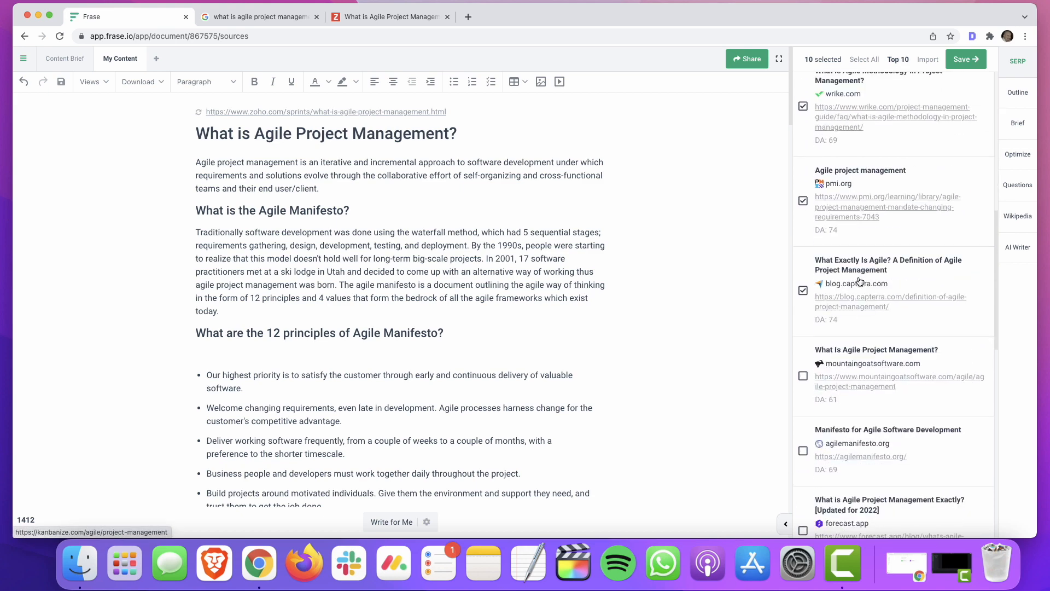
{"action": "scroll", "coordinate": [860, 282], "scroll_direction": "up", "scroll_amount": 3}
{"action": "scroll", "coordinate": [859, 282], "scroll_direction": "up", "scroll_amount": 7}
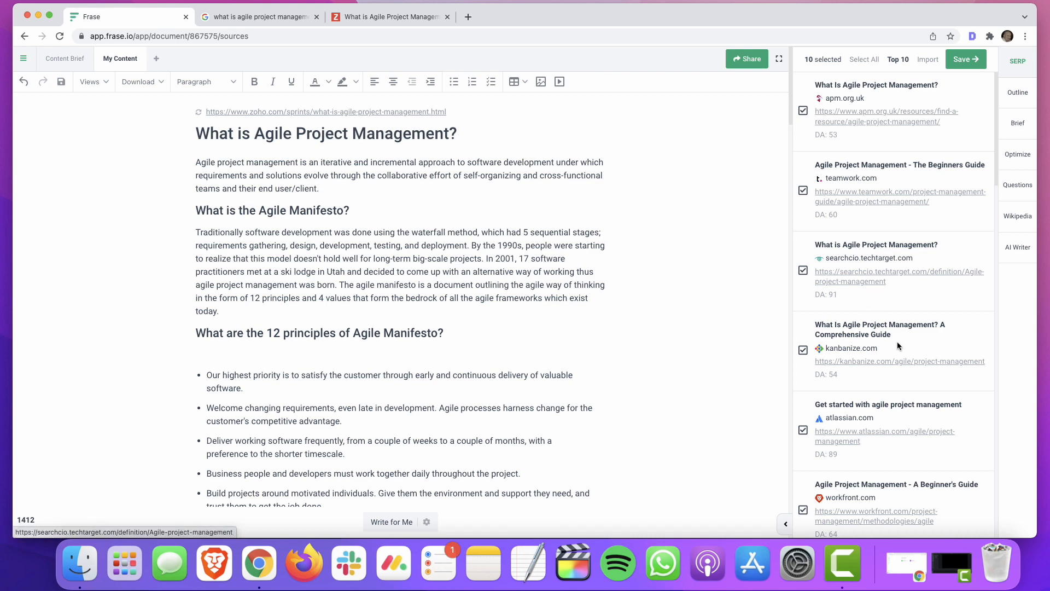
{"action": "left_click", "coordinate": [959, 60]}
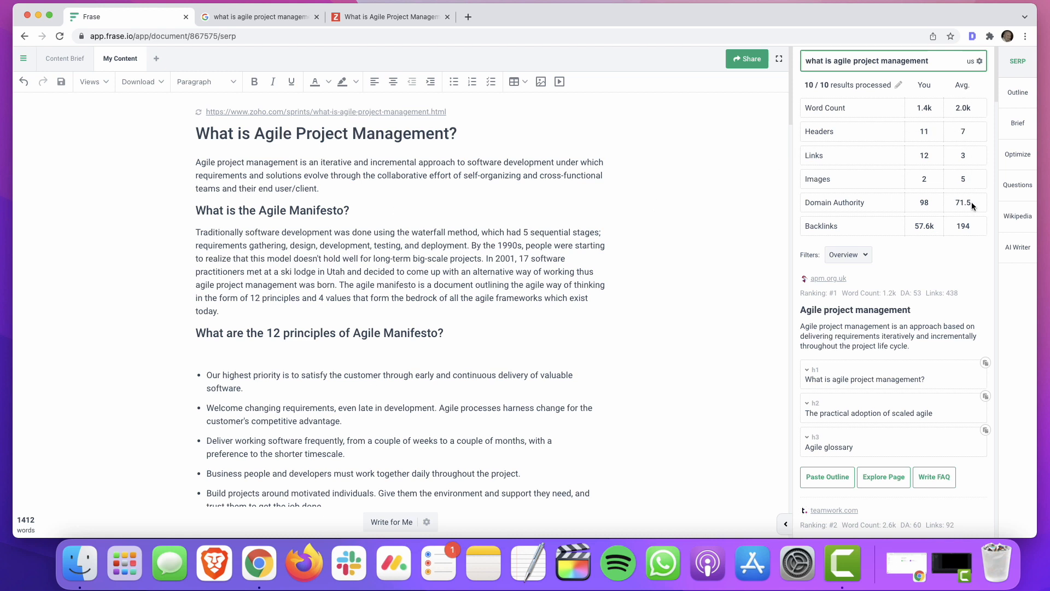
- Examine the SERP overview, comparing the ranking competitors' metrics, summaries and heading outlines one by one
{"action": "scroll", "coordinate": [929, 224], "scroll_direction": "down", "scroll_amount": 1}
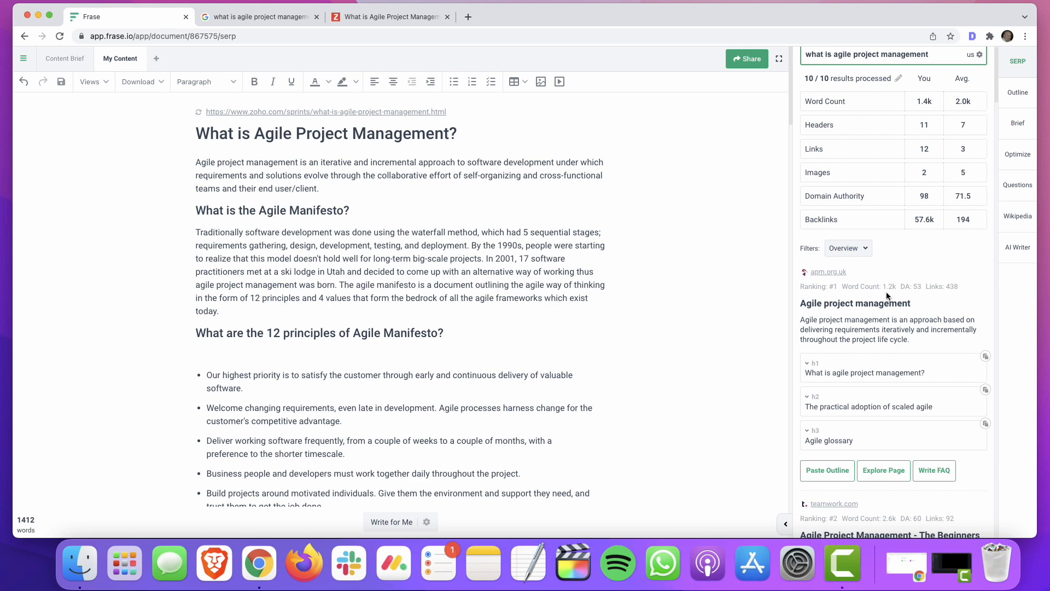
{"action": "scroll", "coordinate": [886, 291], "scroll_direction": "down", "scroll_amount": 5}
{"action": "scroll", "coordinate": [884, 274], "scroll_direction": "down", "scroll_amount": 3}
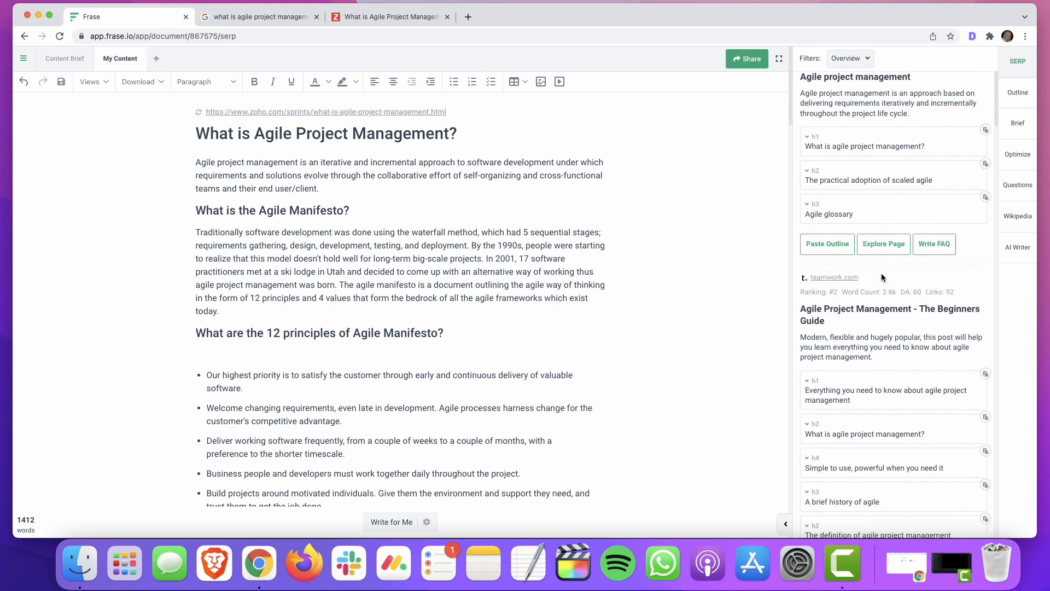
{"action": "scroll", "coordinate": [890, 305], "scroll_direction": "down", "scroll_amount": 15}
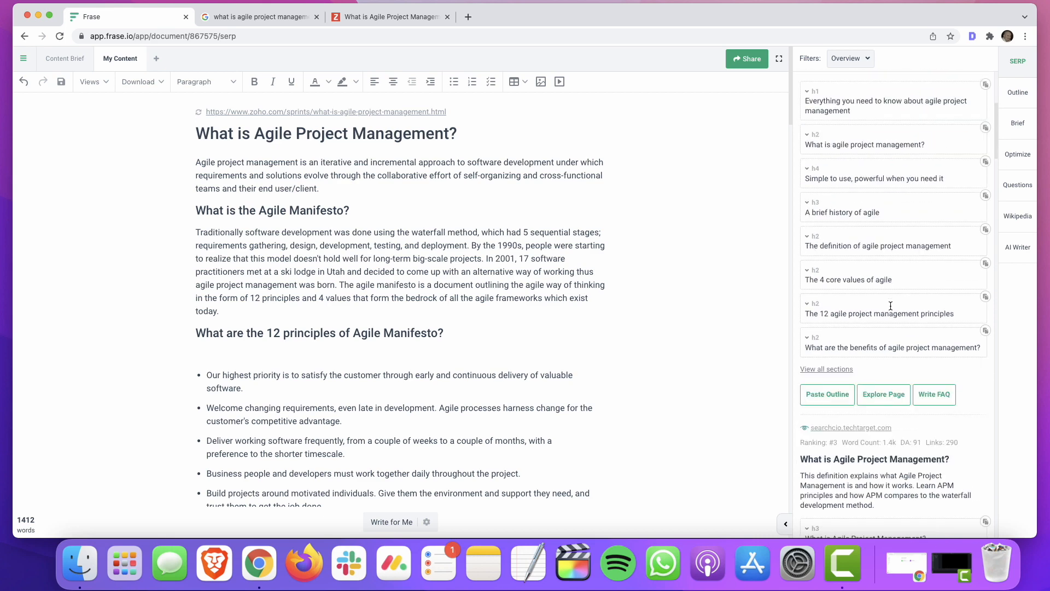
{"action": "scroll", "coordinate": [890, 301], "scroll_direction": "down", "scroll_amount": 3}
{"action": "scroll", "coordinate": [888, 290], "scroll_direction": "down", "scroll_amount": 10}
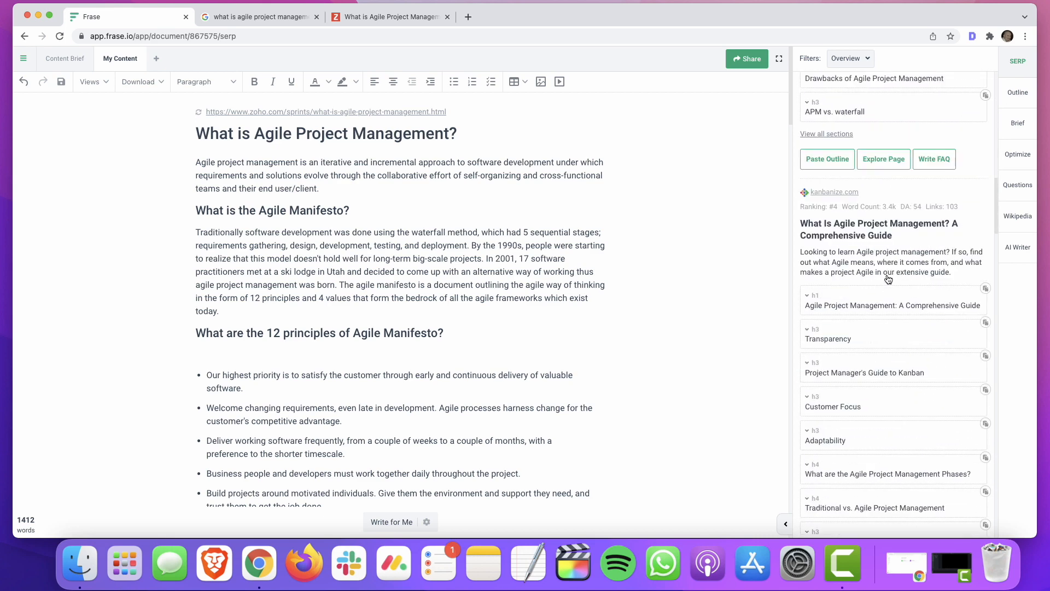
{"action": "scroll", "coordinate": [917, 284], "scroll_direction": "down", "scroll_amount": 13}
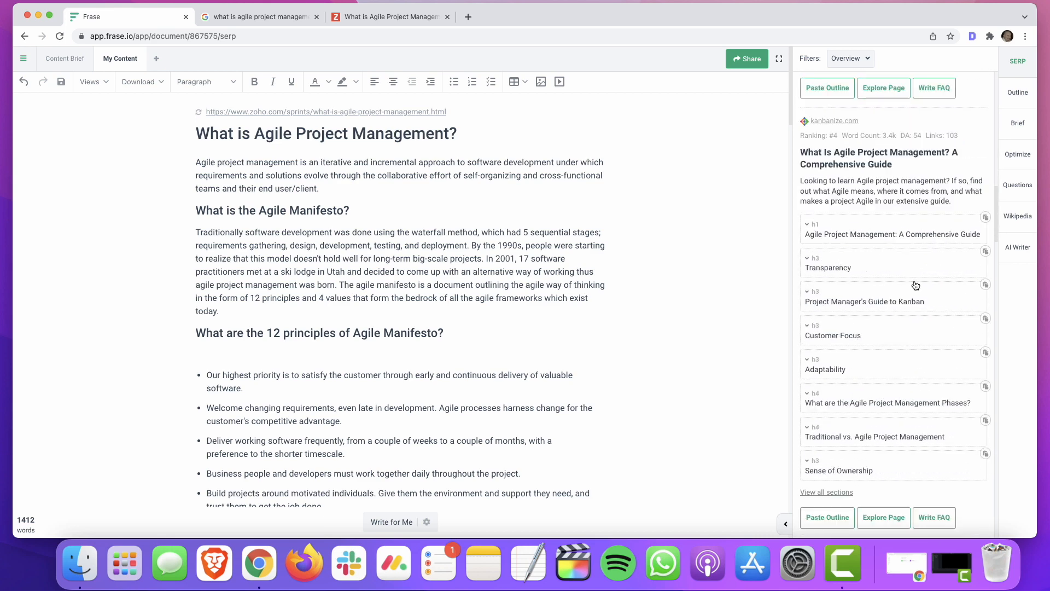
{"action": "scroll", "coordinate": [915, 285], "scroll_direction": "down", "scroll_amount": 16}
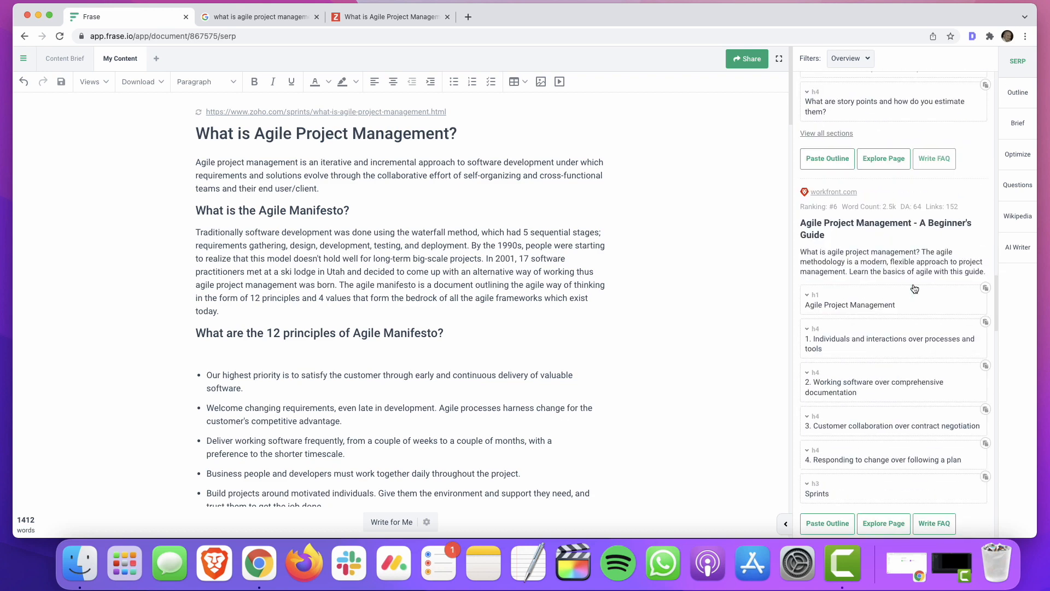
{"action": "scroll", "coordinate": [915, 288], "scroll_direction": "down", "scroll_amount": 2}
{"action": "scroll", "coordinate": [914, 288], "scroll_direction": "down", "scroll_amount": 7}
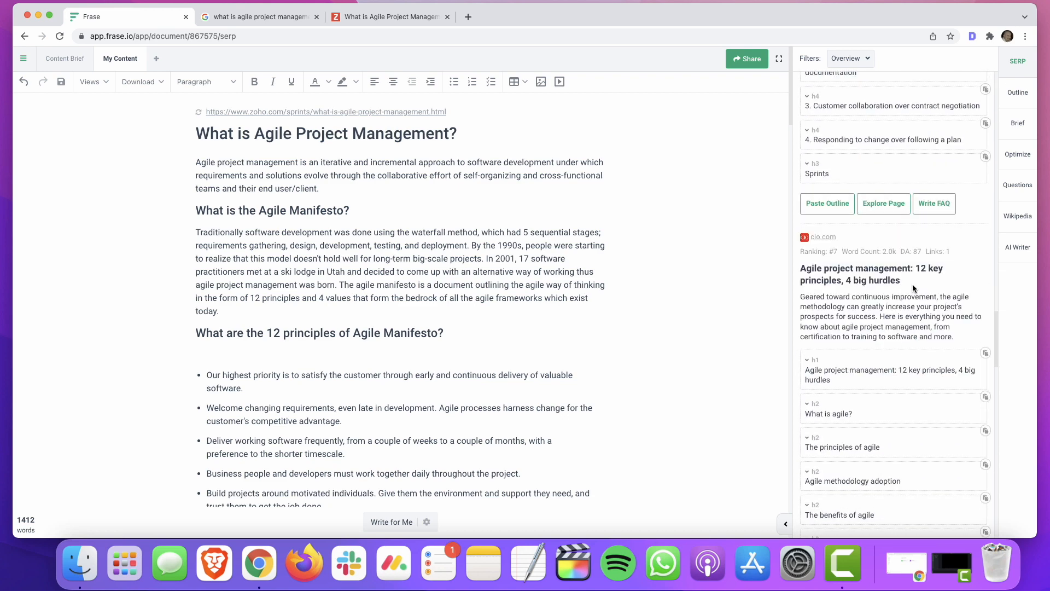
{"action": "scroll", "coordinate": [914, 288], "scroll_direction": "down", "scroll_amount": 2}
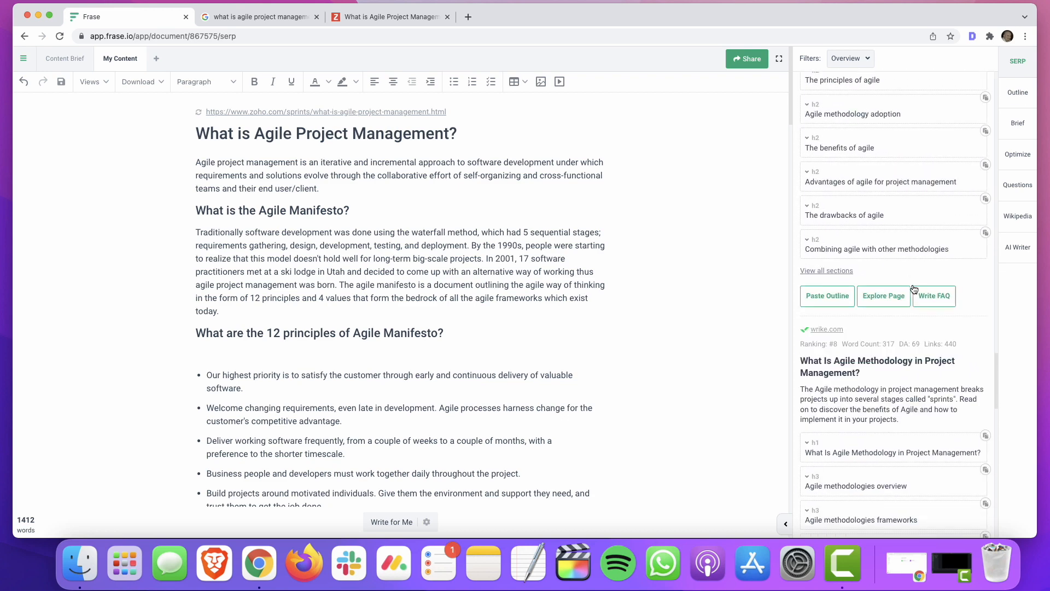
{"action": "scroll", "coordinate": [924, 336], "scroll_direction": "down", "scroll_amount": 2}
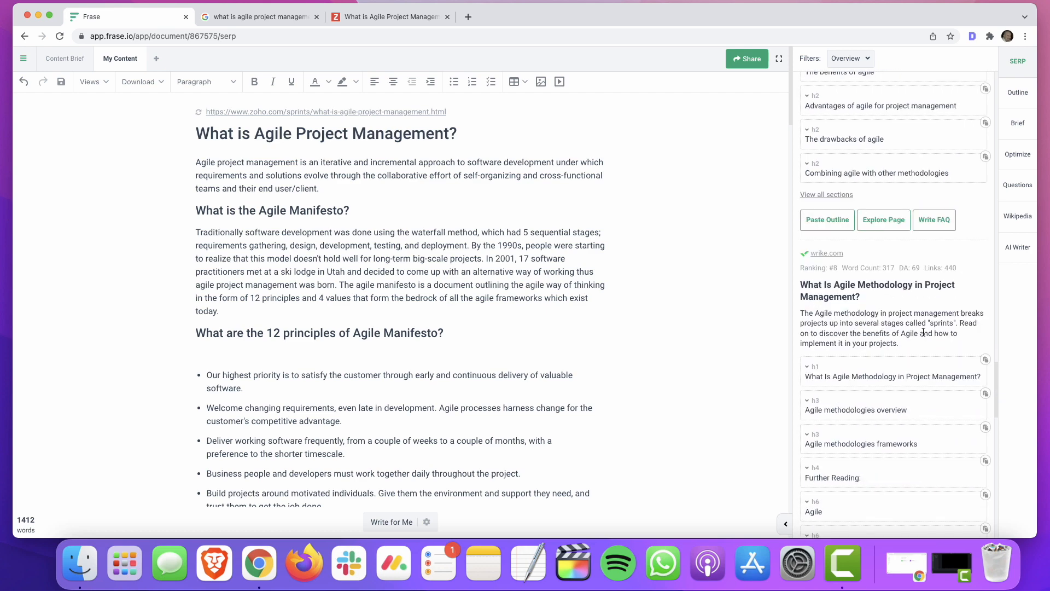
{"action": "scroll", "coordinate": [888, 262], "scroll_direction": "down", "scroll_amount": 7}
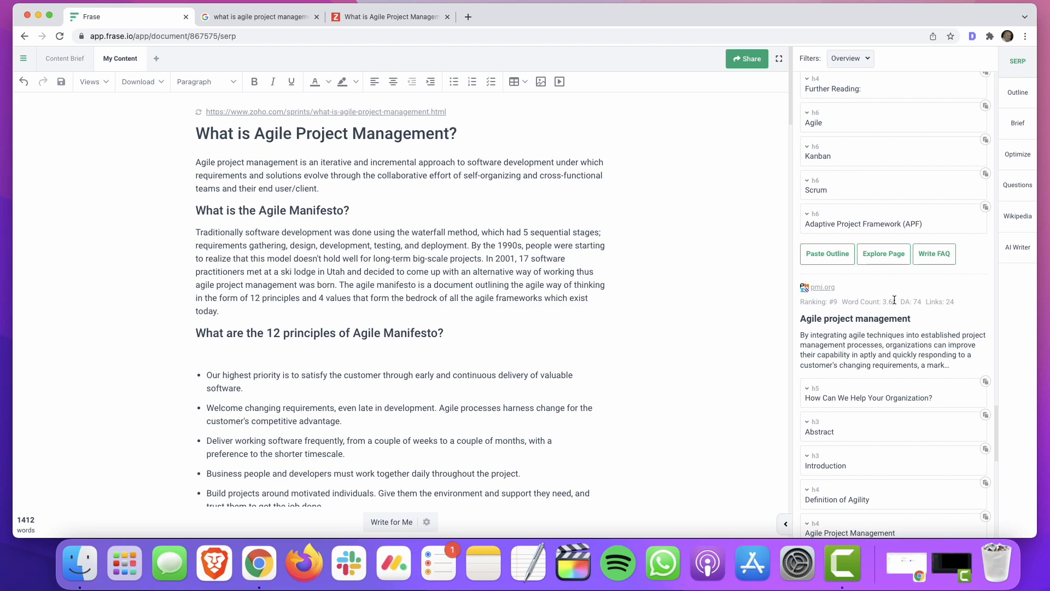
- Review the remaining competitor outlines through the last result and compare the article's metrics with the averages of the processed results
{"action": "scroll", "coordinate": [897, 295], "scroll_direction": "down", "scroll_amount": 8}
{"action": "scroll", "coordinate": [899, 317], "scroll_direction": "down", "scroll_amount": 6}
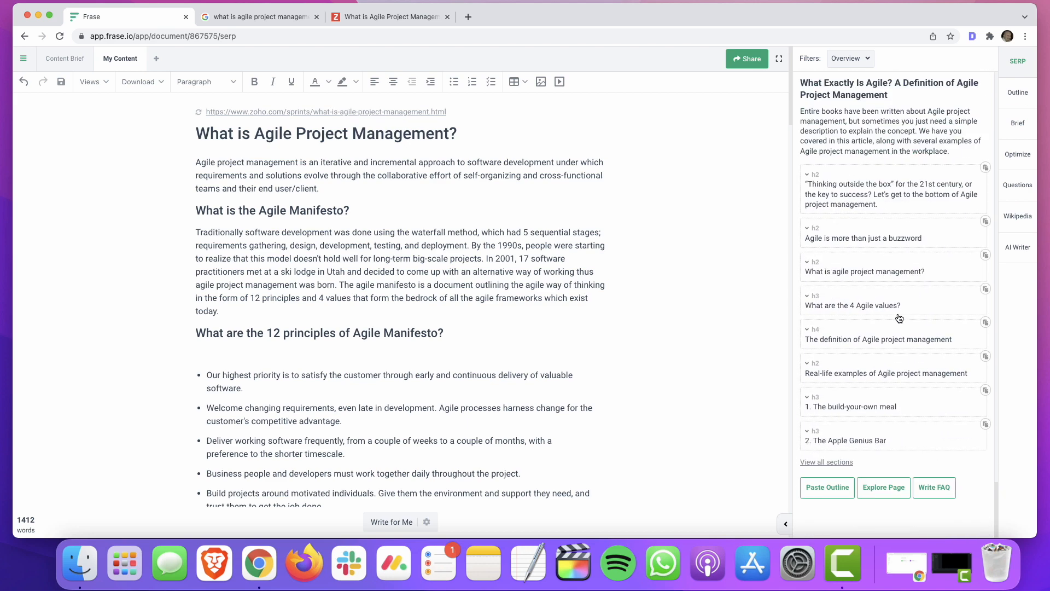
{"action": "scroll", "coordinate": [899, 318], "scroll_direction": "up", "scroll_amount": 20}
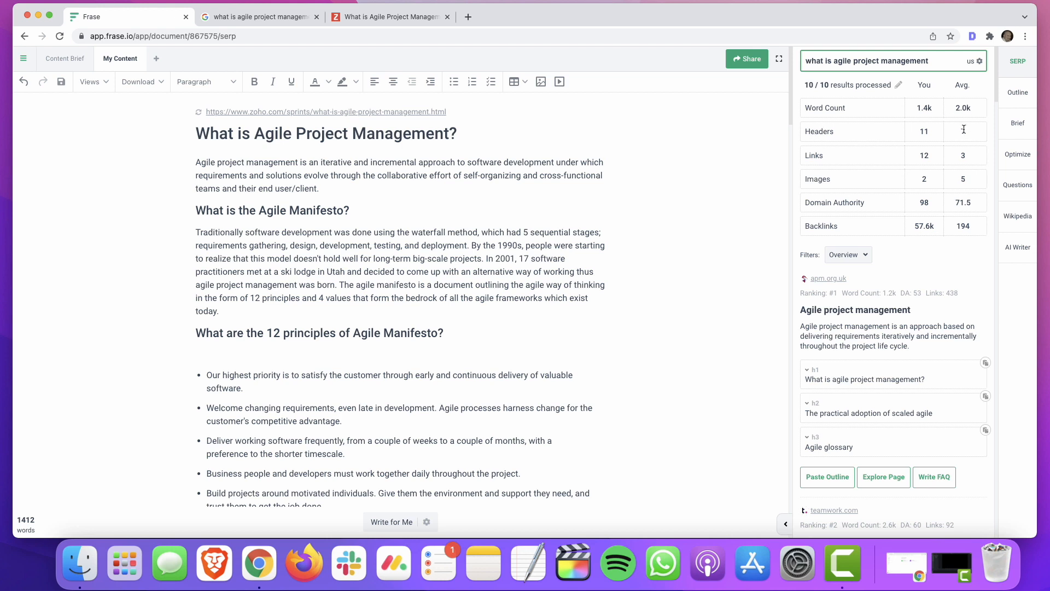
{"action": "scroll", "coordinate": [923, 297], "scroll_direction": "down", "scroll_amount": 3}
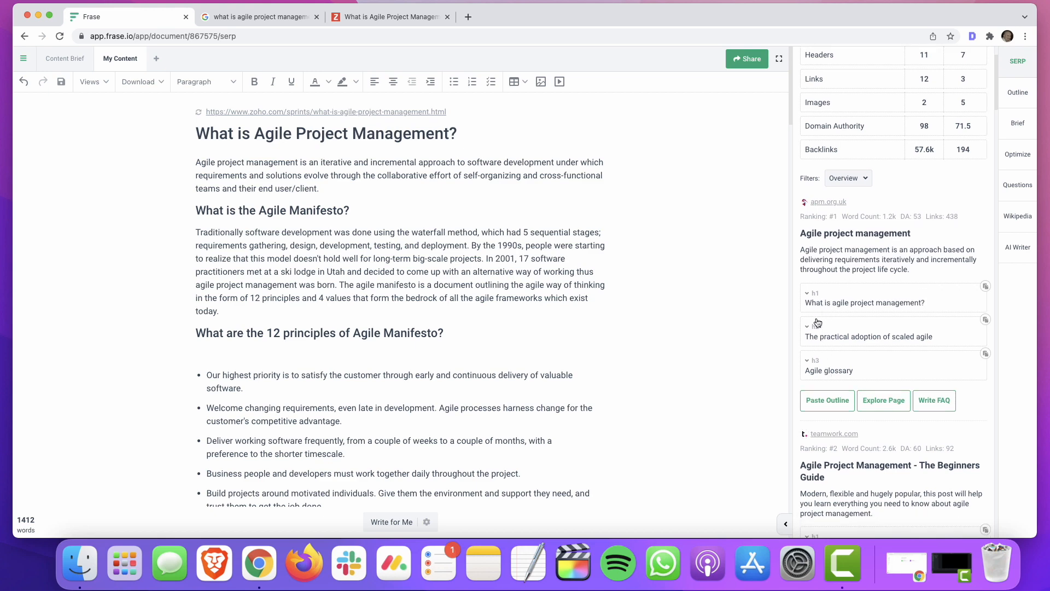
{"action": "scroll", "coordinate": [837, 362], "scroll_direction": "down", "scroll_amount": 5}
{"action": "scroll", "coordinate": [837, 361], "scroll_direction": "down", "scroll_amount": 6}
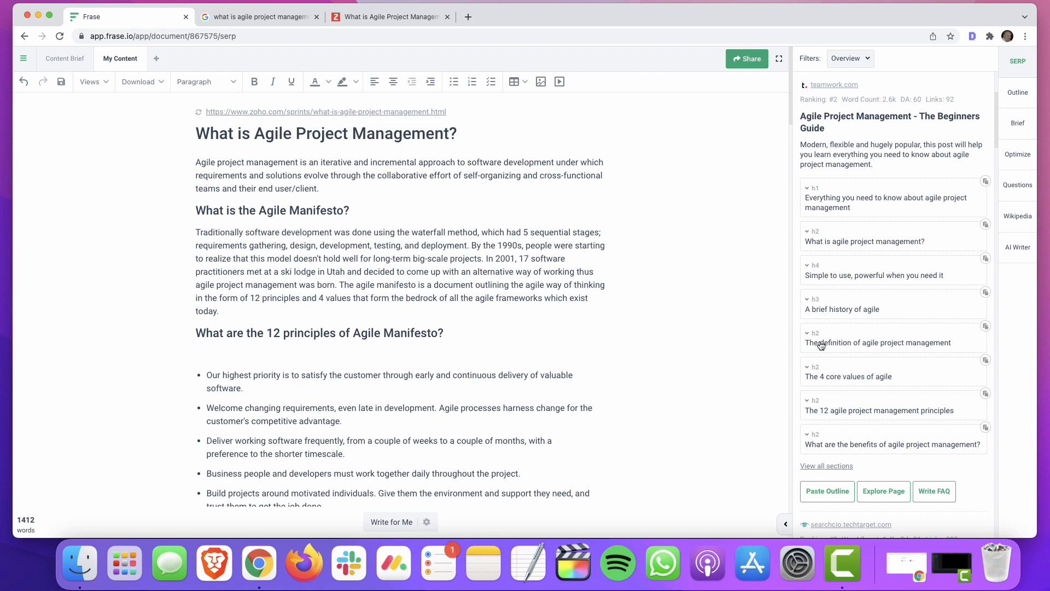
{"action": "scroll", "coordinate": [847, 352], "scroll_direction": "down", "scroll_amount": 9}
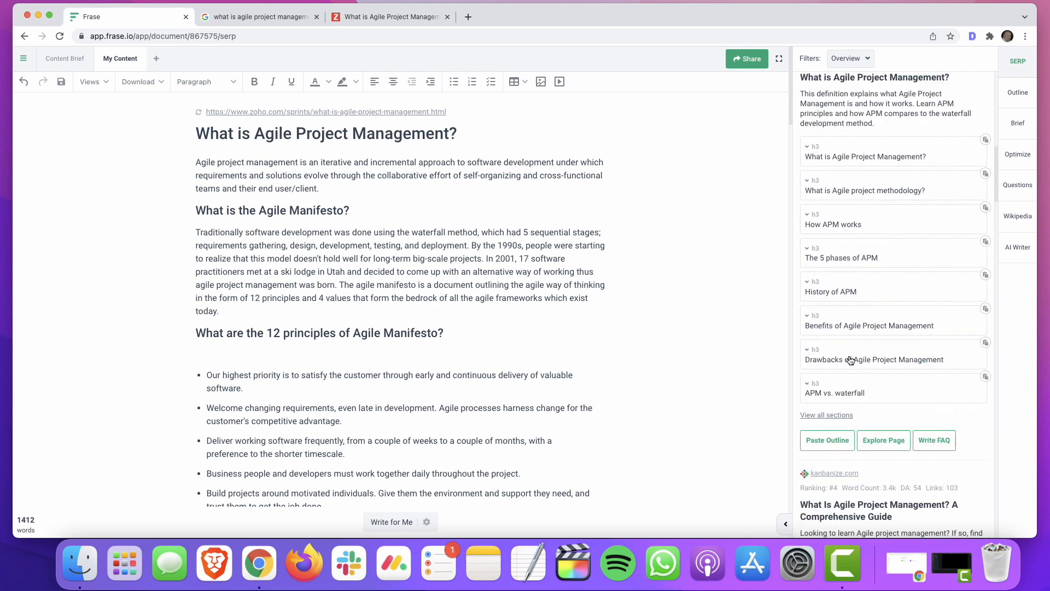
{"action": "scroll", "coordinate": [850, 360], "scroll_direction": "up", "scroll_amount": 1}
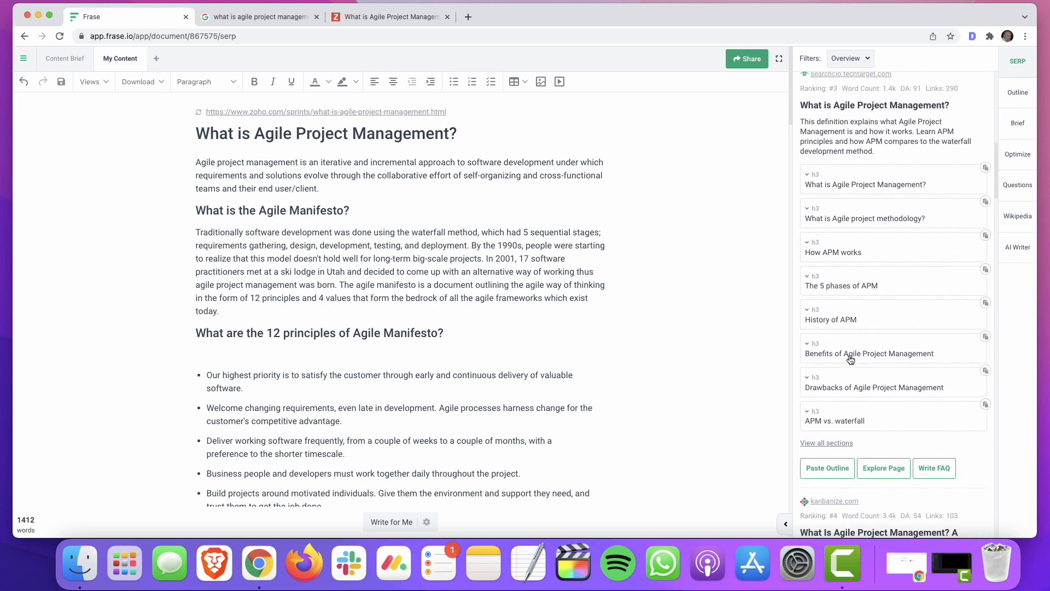
{"action": "scroll", "coordinate": [850, 359], "scroll_direction": "down", "scroll_amount": 3}
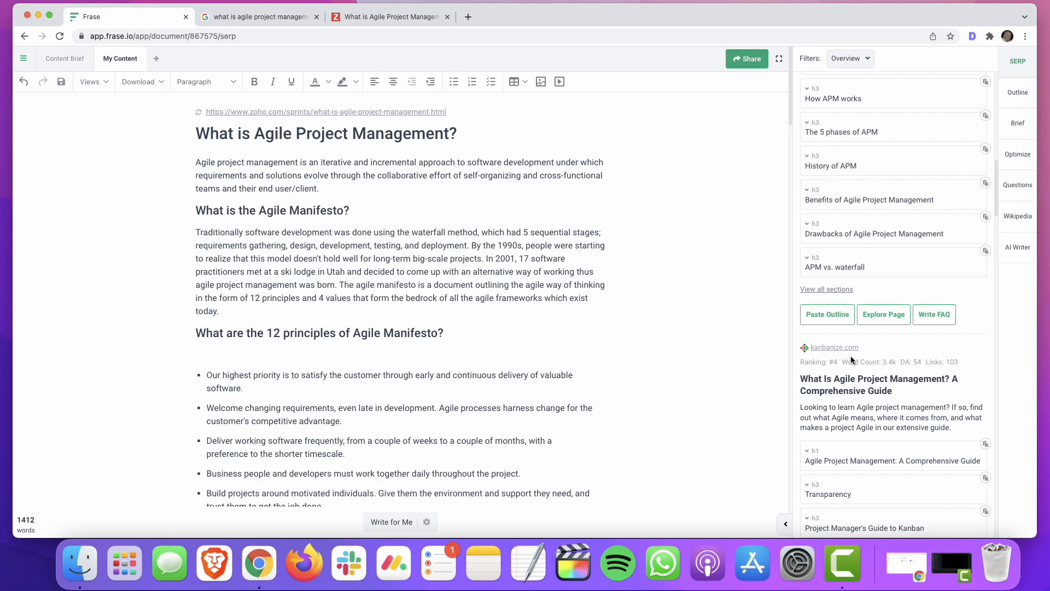
{"action": "scroll", "coordinate": [851, 356], "scroll_direction": "up", "scroll_amount": 15}
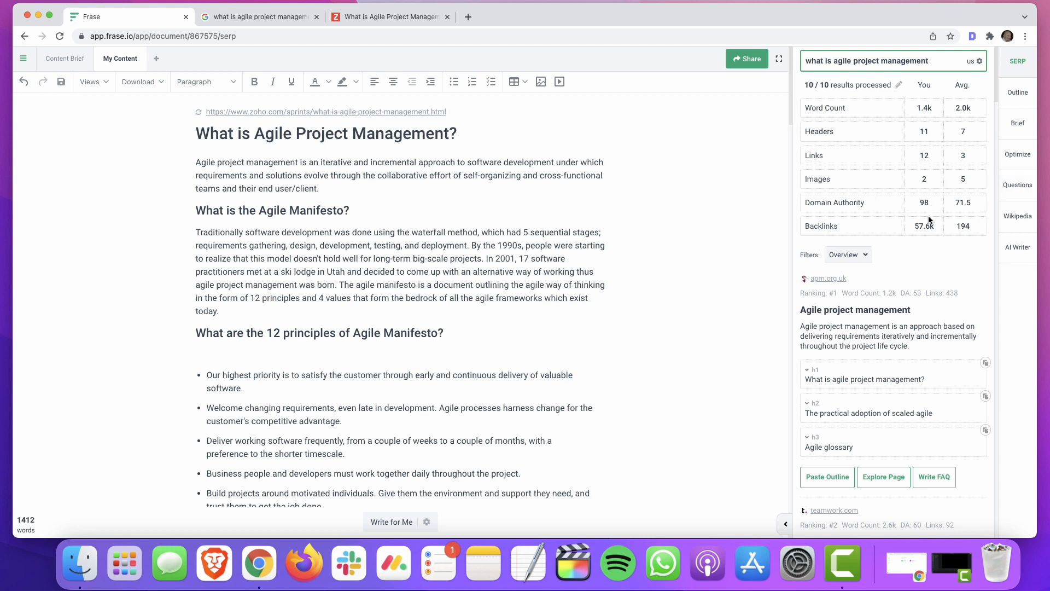
- Open the content optimization scores, list them by Top Topics, and check where the article mentions the Projects topic
{"action": "left_click", "coordinate": [1018, 156]}
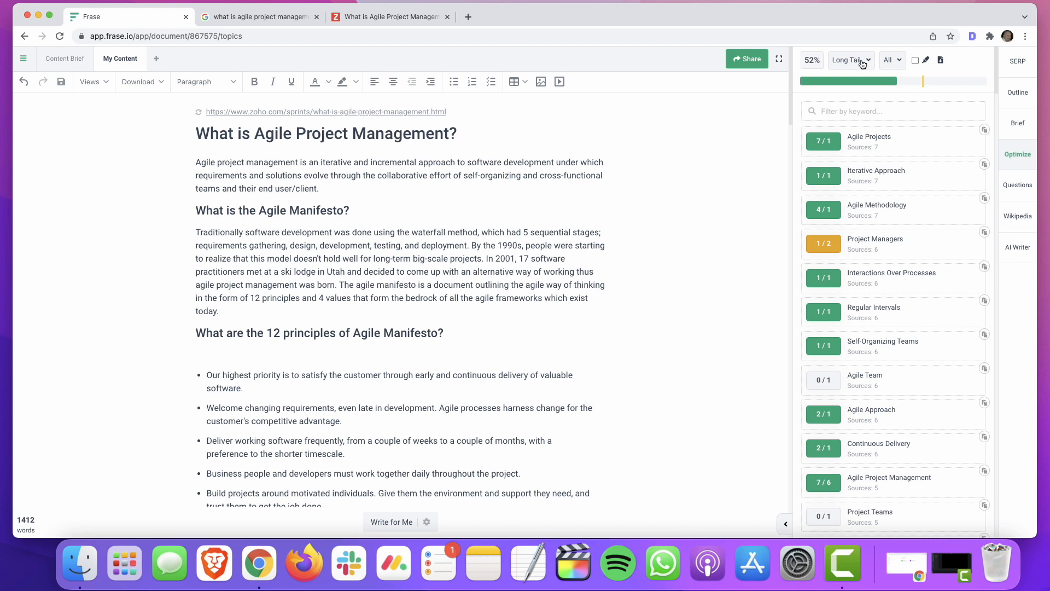
{"action": "left_click", "coordinate": [861, 63]}
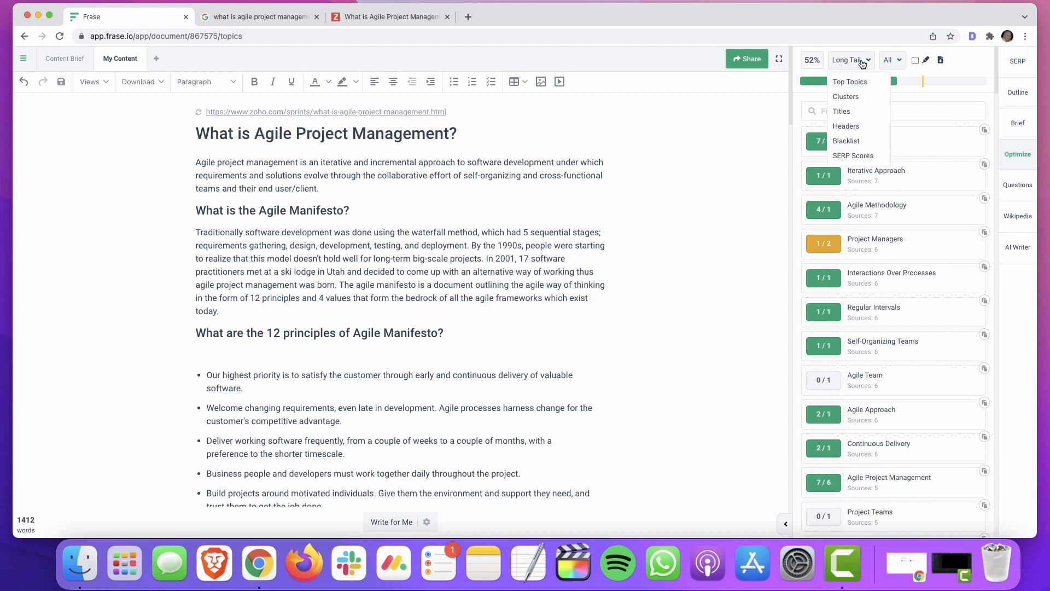
{"action": "left_click", "coordinate": [857, 83]}
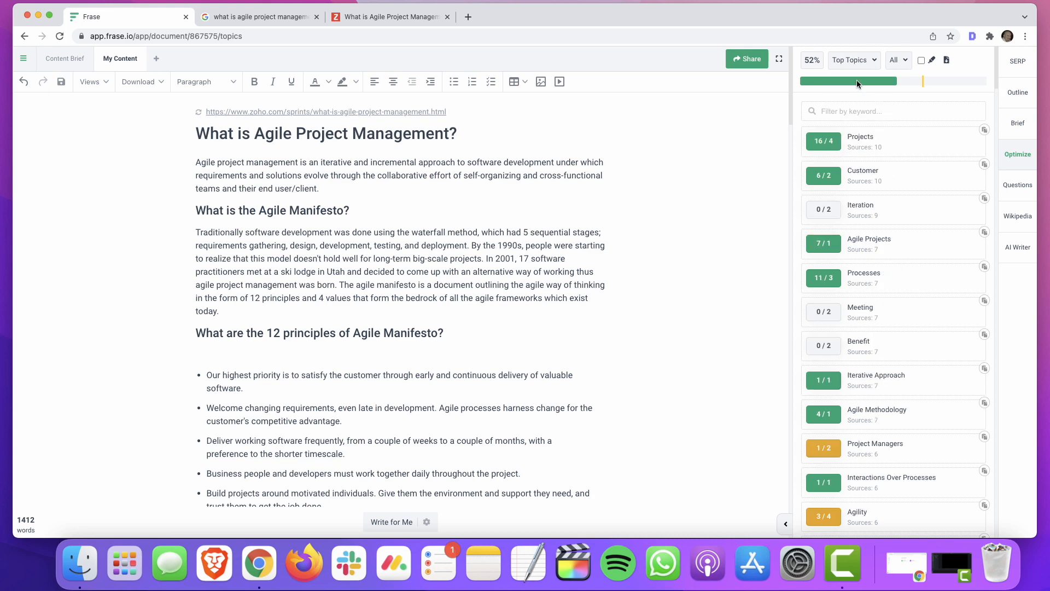
{"action": "left_click", "coordinate": [910, 144]}
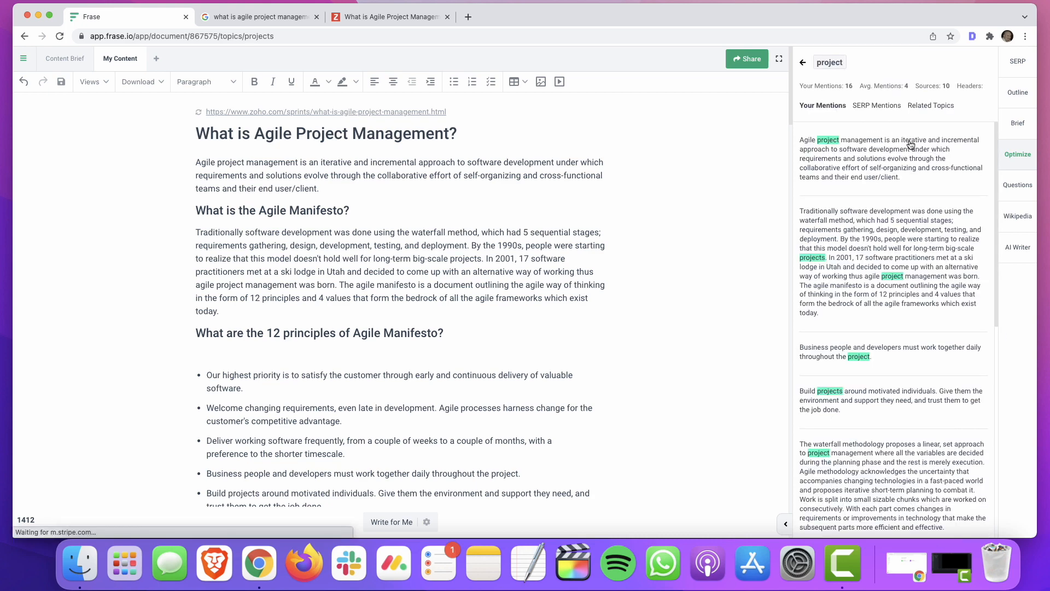
{"action": "left_click", "coordinate": [803, 63]}
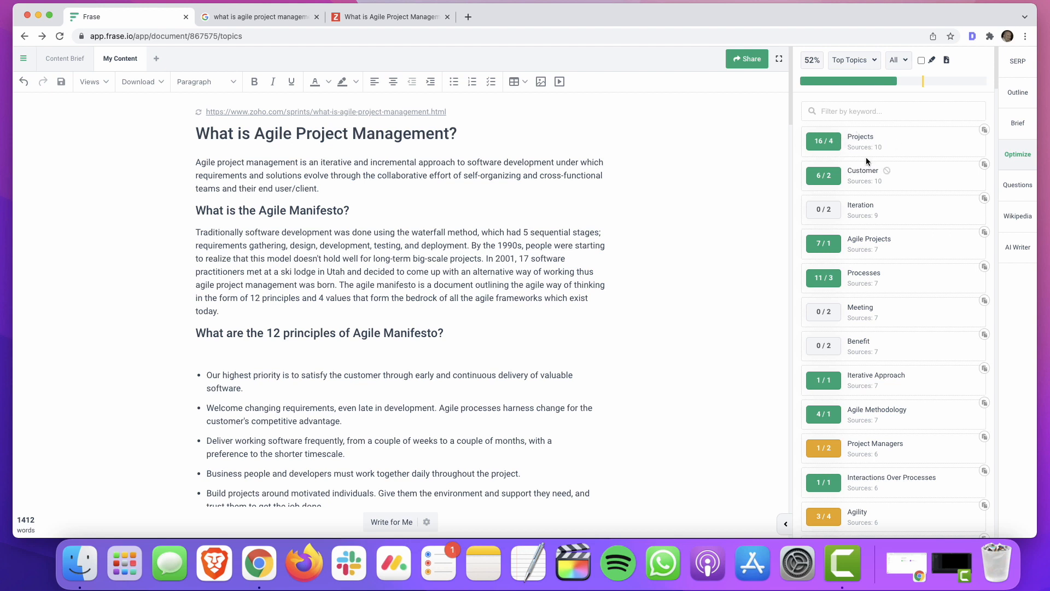
- Check the Top Topics list for underused terms and search the page for "meeting", going through the matches to the Scrum section
{"action": "scroll", "coordinate": [875, 224], "scroll_direction": "down", "scroll_amount": 2}
{"action": "scroll", "coordinate": [876, 224], "scroll_direction": "down", "scroll_amount": 1}
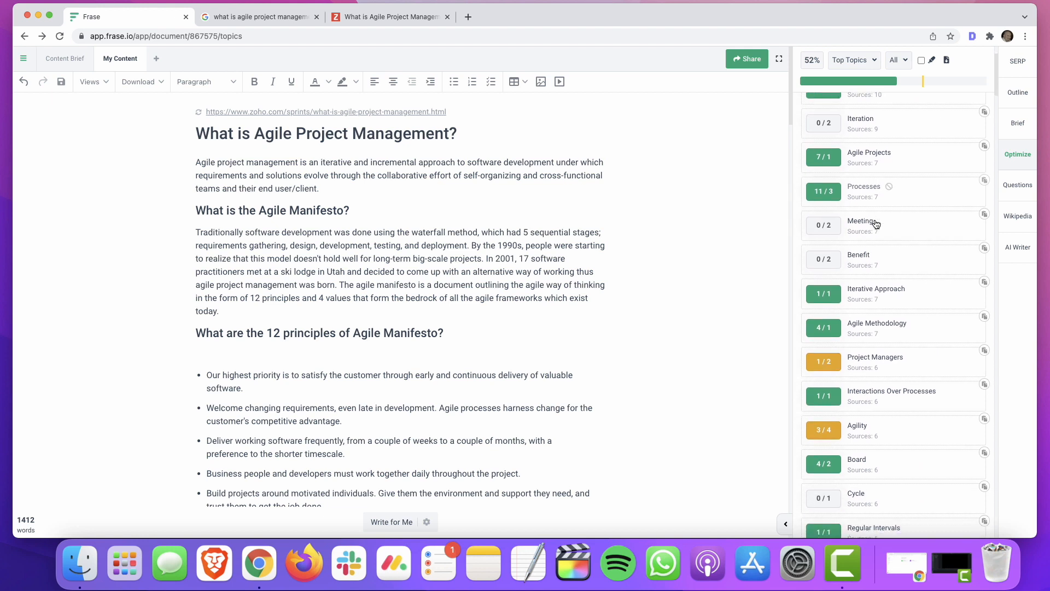
{"action": "scroll", "coordinate": [872, 219], "scroll_direction": "up", "scroll_amount": 3}
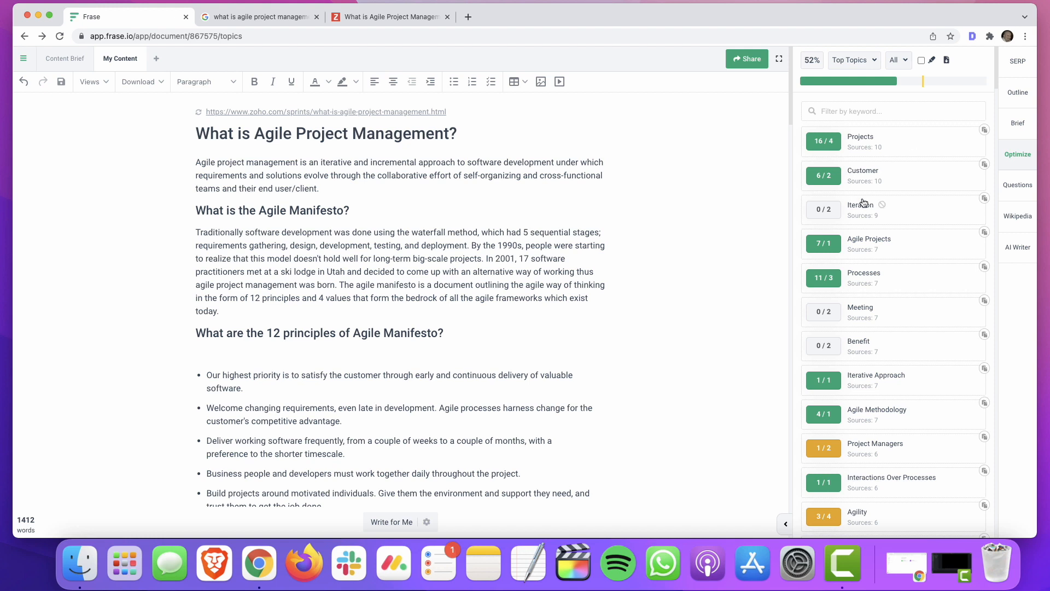
{"action": "scroll", "coordinate": [883, 283], "scroll_direction": "down", "scroll_amount": 1}
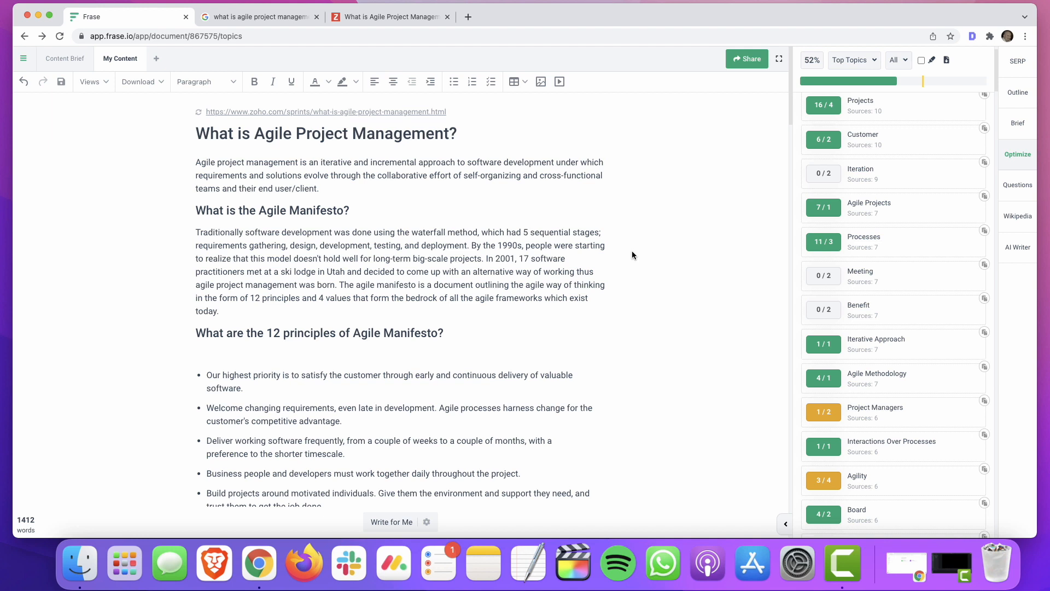
{"action": "key", "text": "super+f"}
{"action": "type", "text": "meeting"}
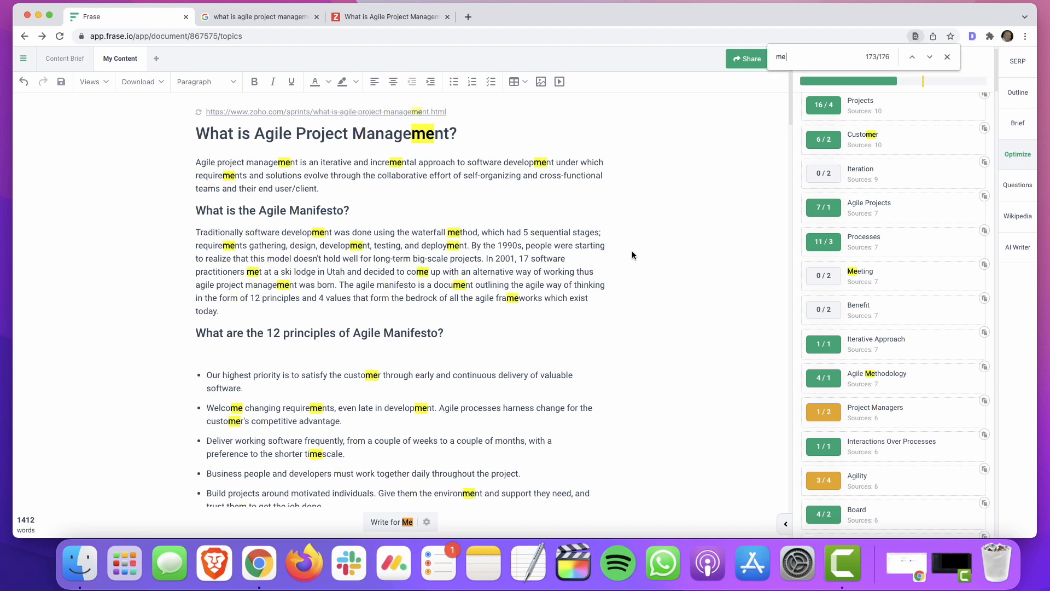
{"action": "left_click", "coordinate": [931, 58]}
{"action": "left_click", "coordinate": [931, 58]}
{"action": "left_click", "coordinate": [931, 58]}
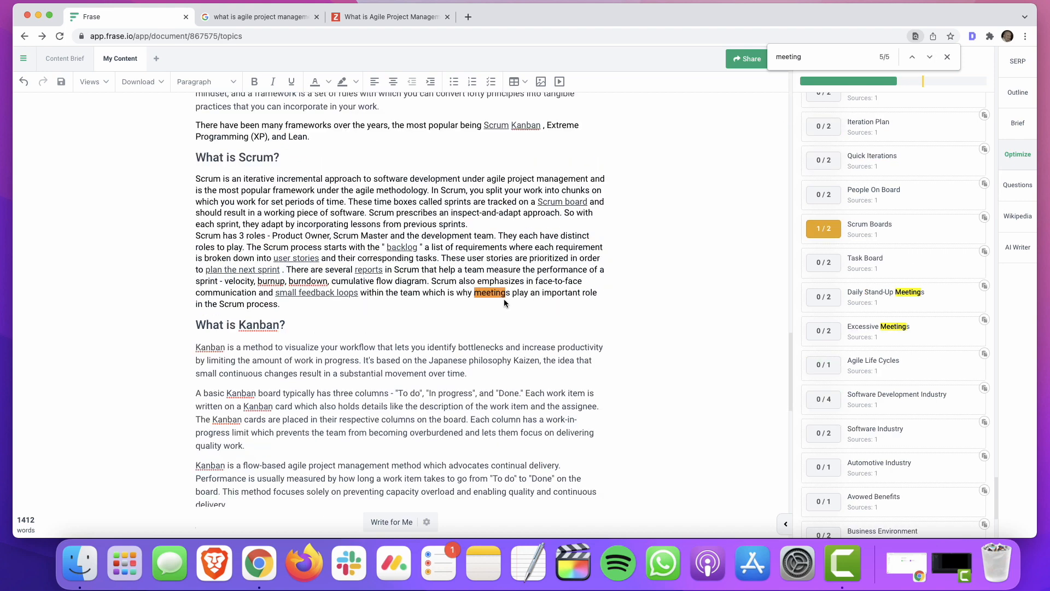
{"action": "left_click", "coordinate": [947, 57]}
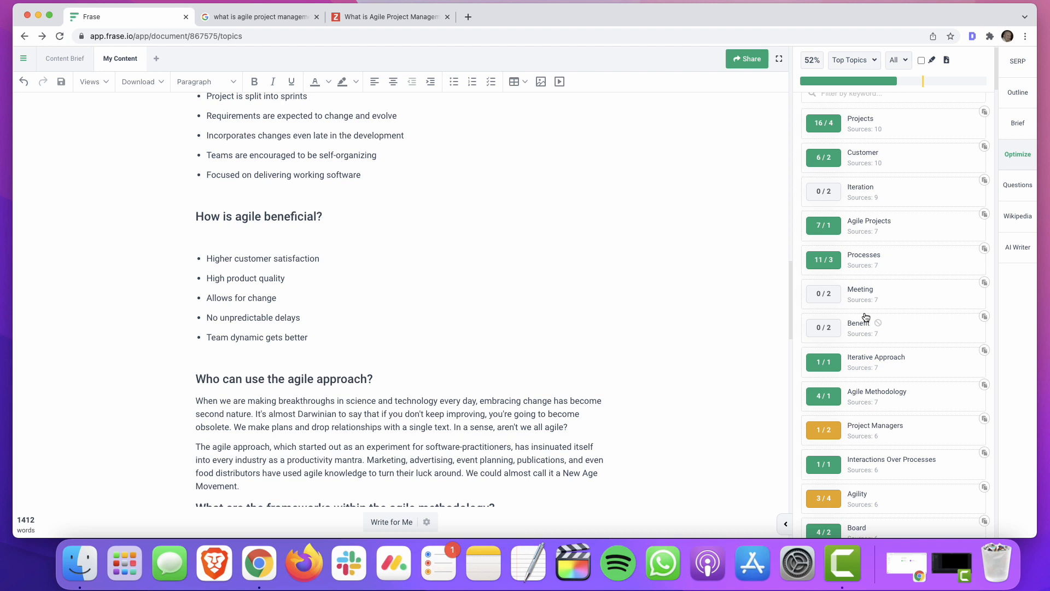
- Add a paragraph ending the Agile Manifesto section: "Agile involves having a meeting every day known as daily stand-ups. In this meeting you cover"
{"action": "scroll", "coordinate": [409, 312], "scroll_direction": "up", "scroll_amount": 10}
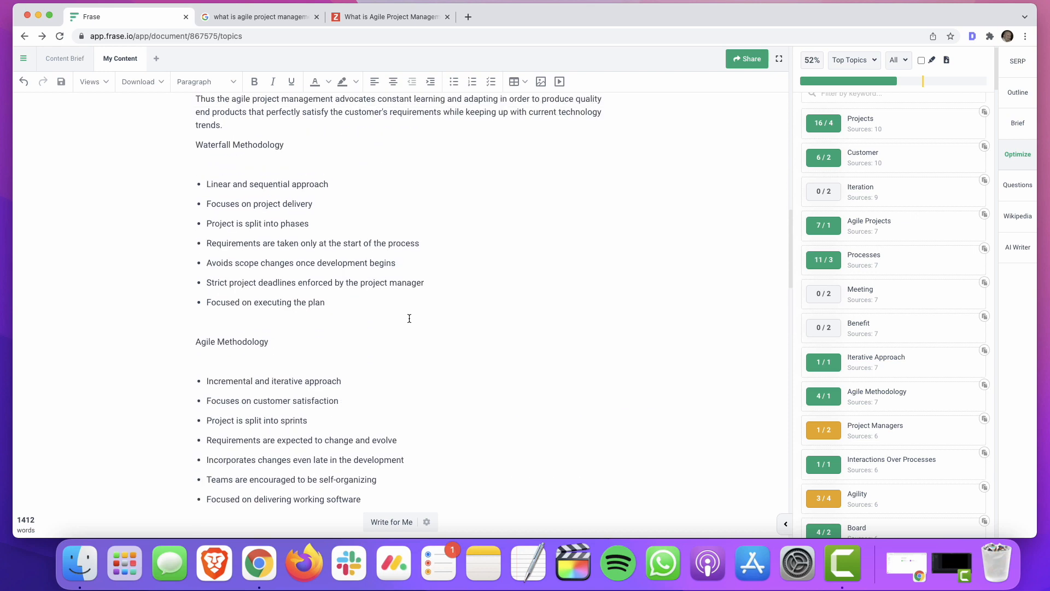
{"action": "scroll", "coordinate": [409, 317], "scroll_direction": "down", "scroll_amount": 9}
{"action": "scroll", "coordinate": [410, 317], "scroll_direction": "up", "scroll_amount": 14}
{"action": "left_click", "coordinate": [420, 336]}
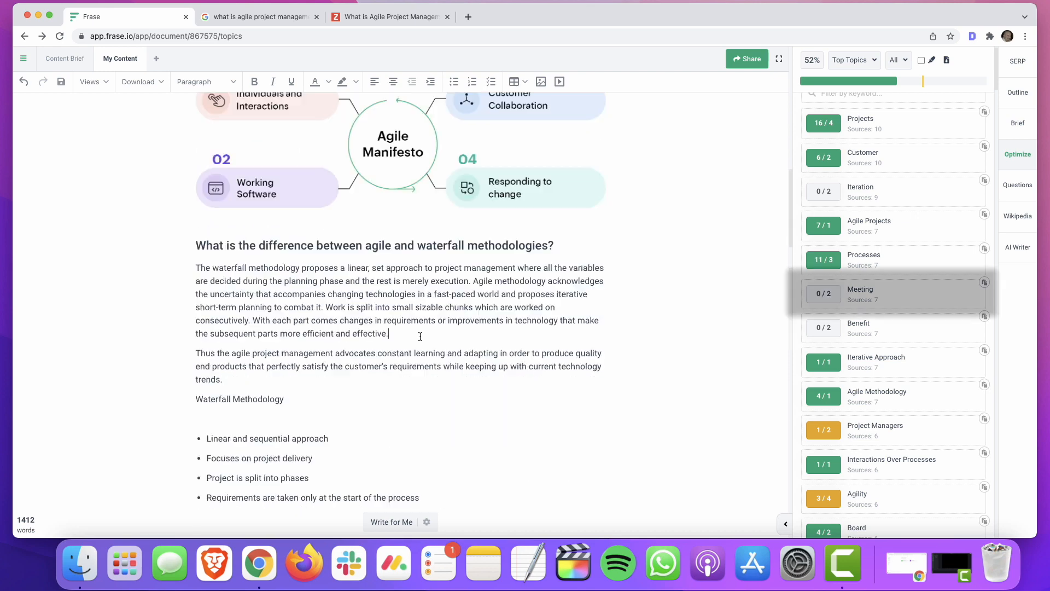
{"action": "scroll", "coordinate": [420, 336], "scroll_direction": "up", "scroll_amount": 15}
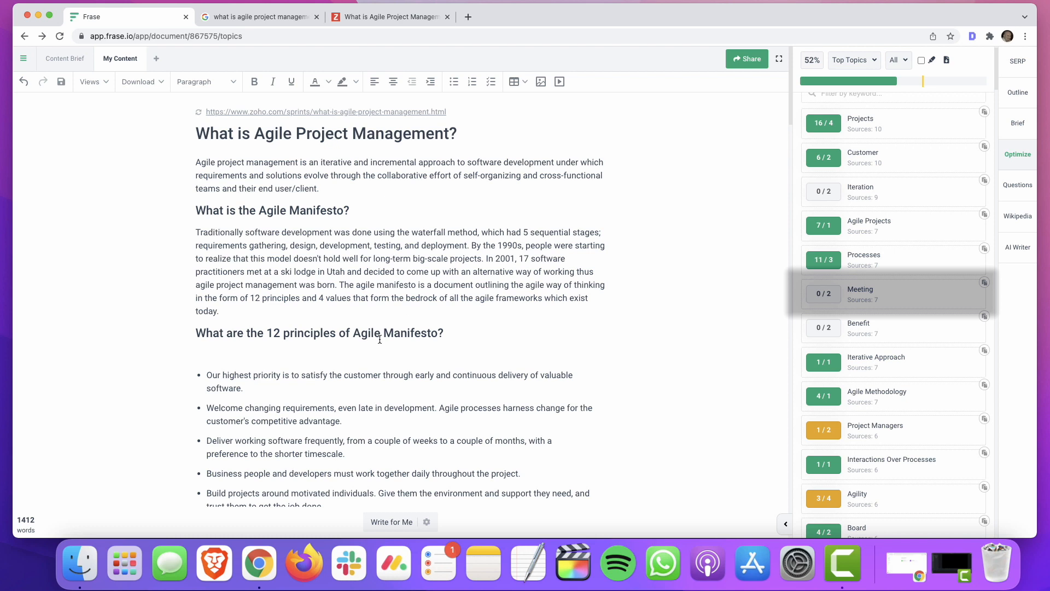
{"action": "left_click", "coordinate": [306, 315]}
{"action": "key", "text": "Return"}
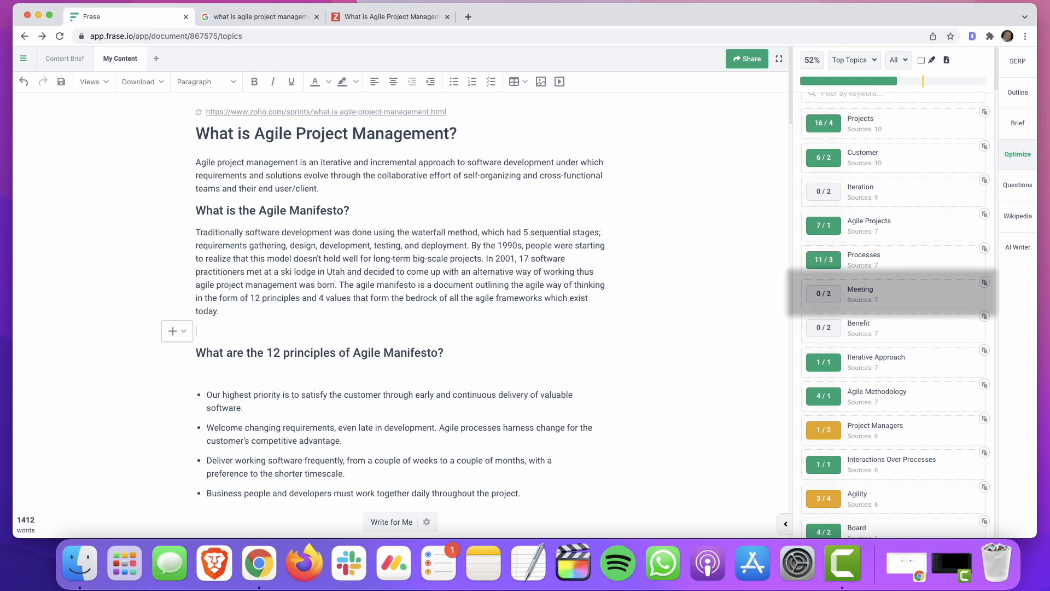
{"action": "type", "text": "Agile involves having a meeti"}
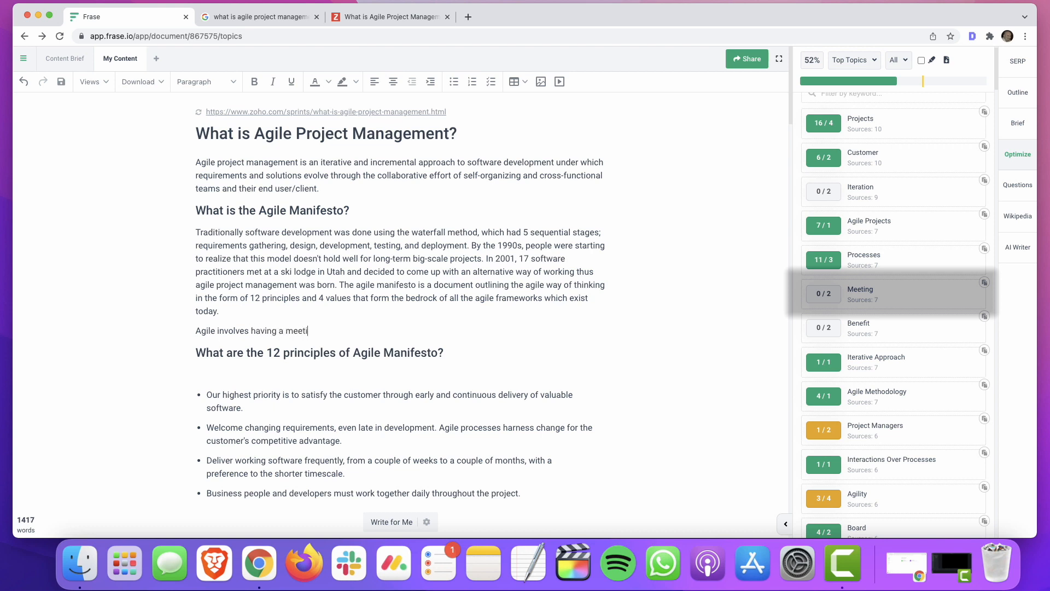
{"action": "type", "text": "ng every day know"}
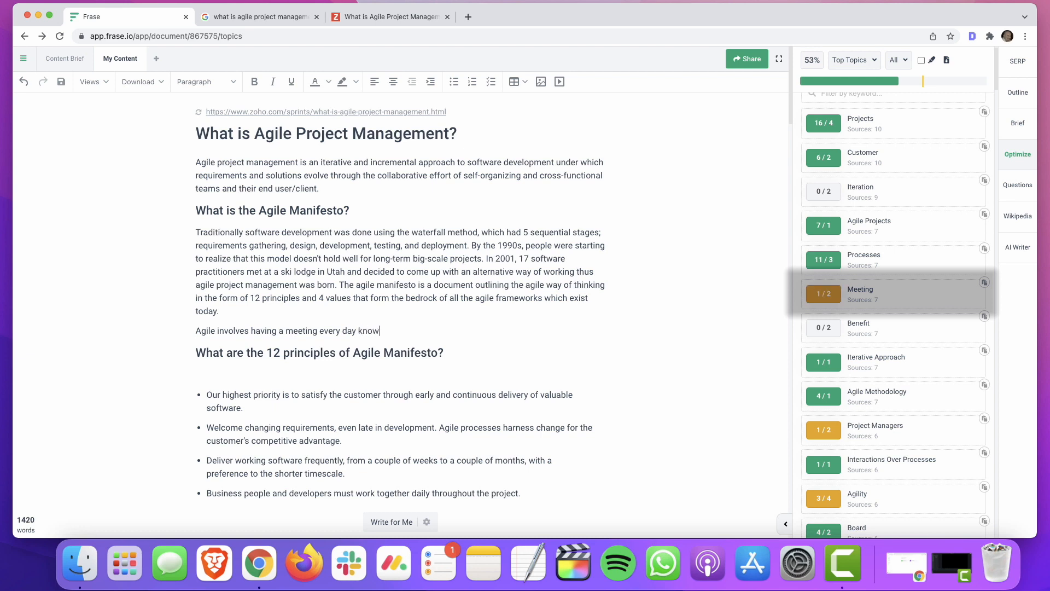
{"action": "type", "text": "n as daily"}
{"action": "type", "text": "-sta"}
{"action": "key", "text": "BackSpace"}
{"action": "key", "text": "BackSpace"}
{"action": "key", "text": "BackSpace"}
{"action": "key", "text": "BackSpace"}
{"action": "type", "text": "stand-ups. In this meeting "}
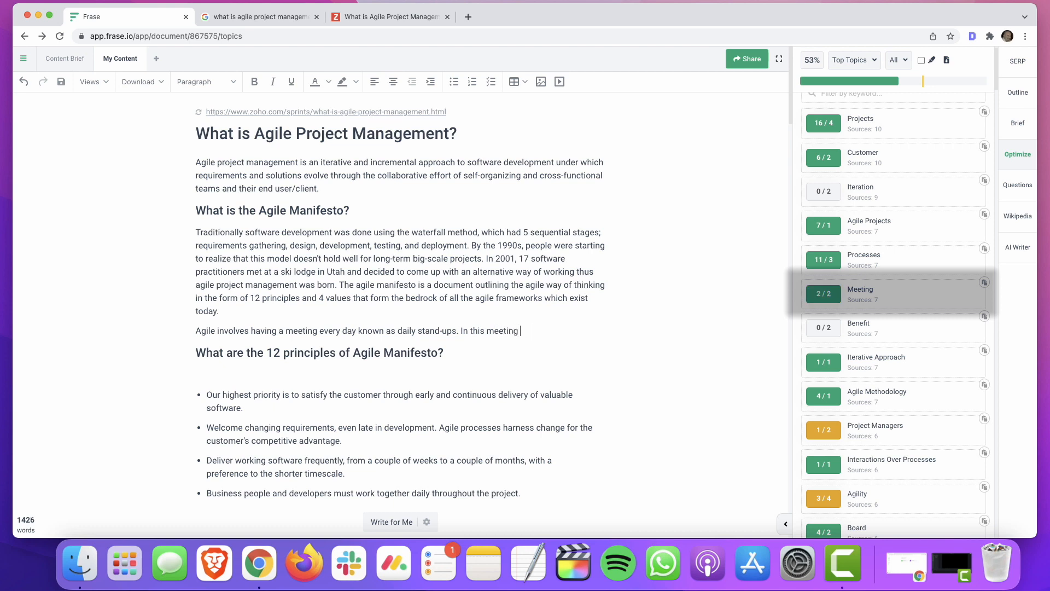
{"action": "type", "text": "you cover"}
- Check the updated Top Topics scores, then group the topics by Clusters and examine the sub-topics of the Projects cluster
{"action": "mouse_move", "coordinate": [832, 299]}
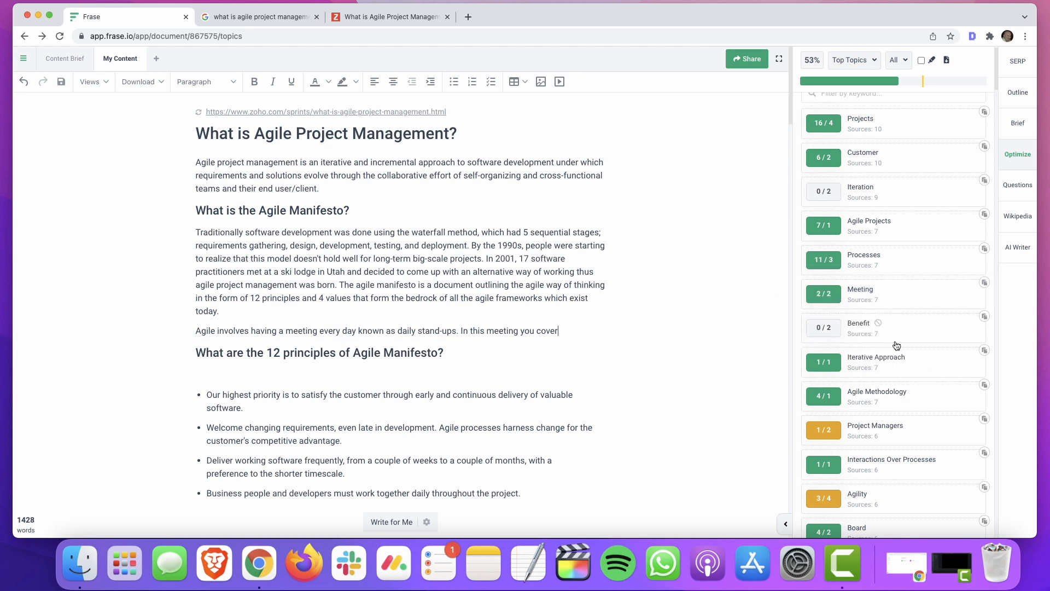
{"action": "scroll", "coordinate": [893, 342], "scroll_direction": "down", "scroll_amount": 5}
{"action": "scroll", "coordinate": [894, 343], "scroll_direction": "down", "scroll_amount": 2}
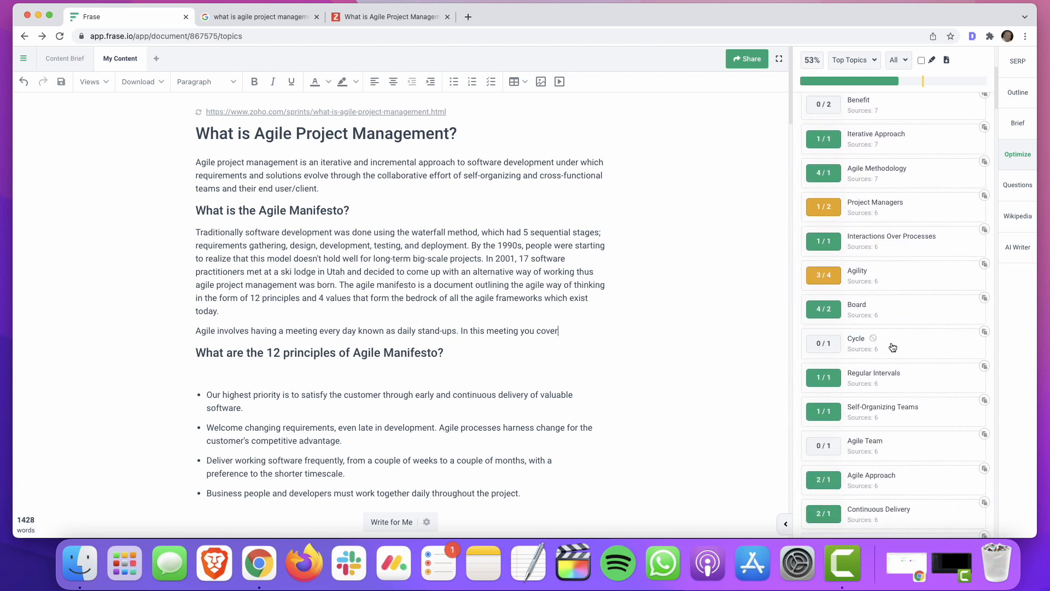
{"action": "left_click", "coordinate": [863, 69]}
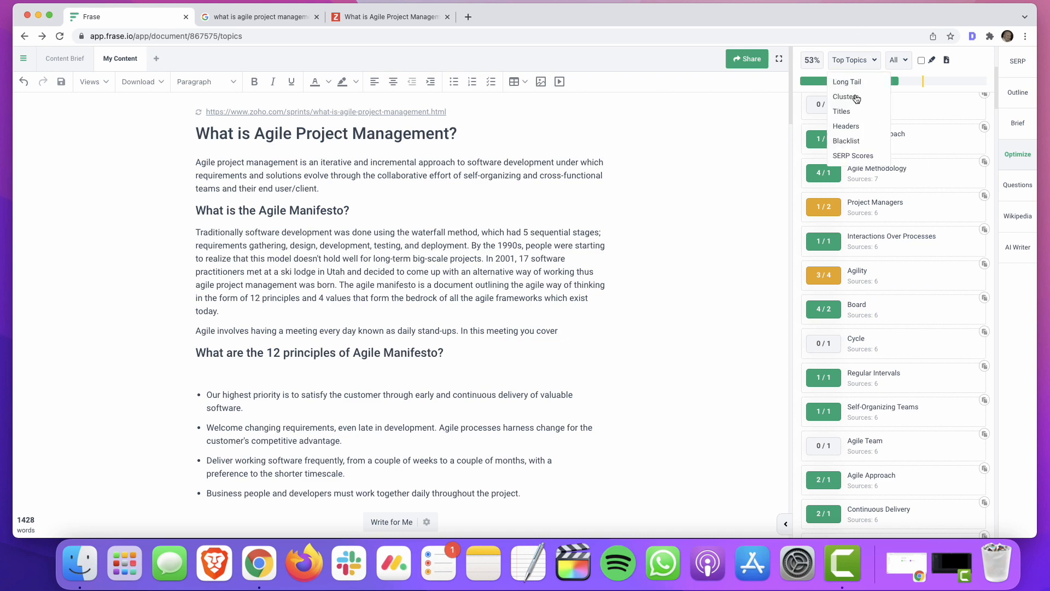
{"action": "left_click", "coordinate": [856, 96]}
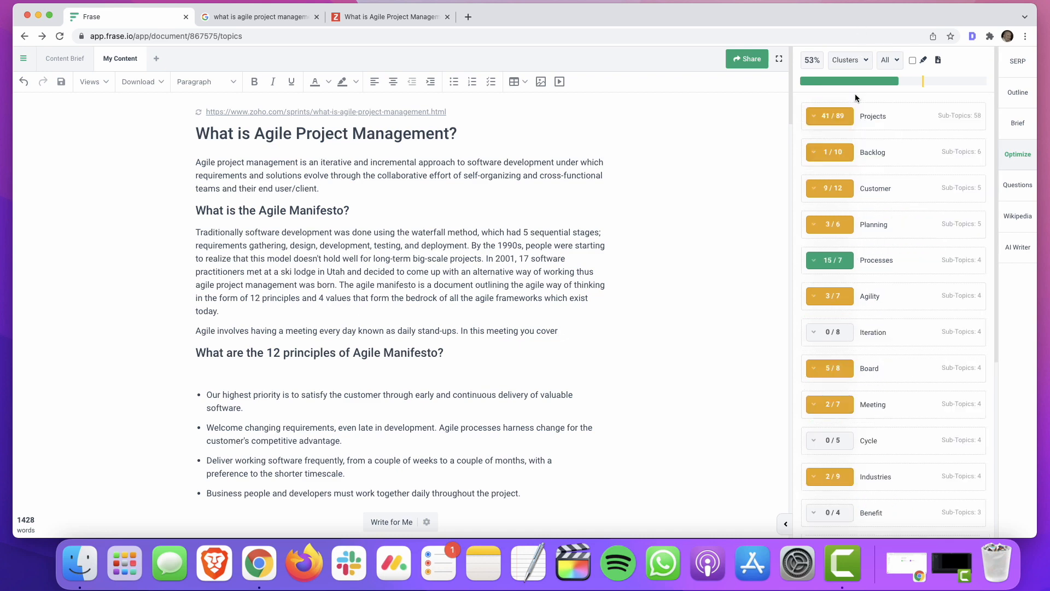
{"action": "left_click", "coordinate": [909, 128]}
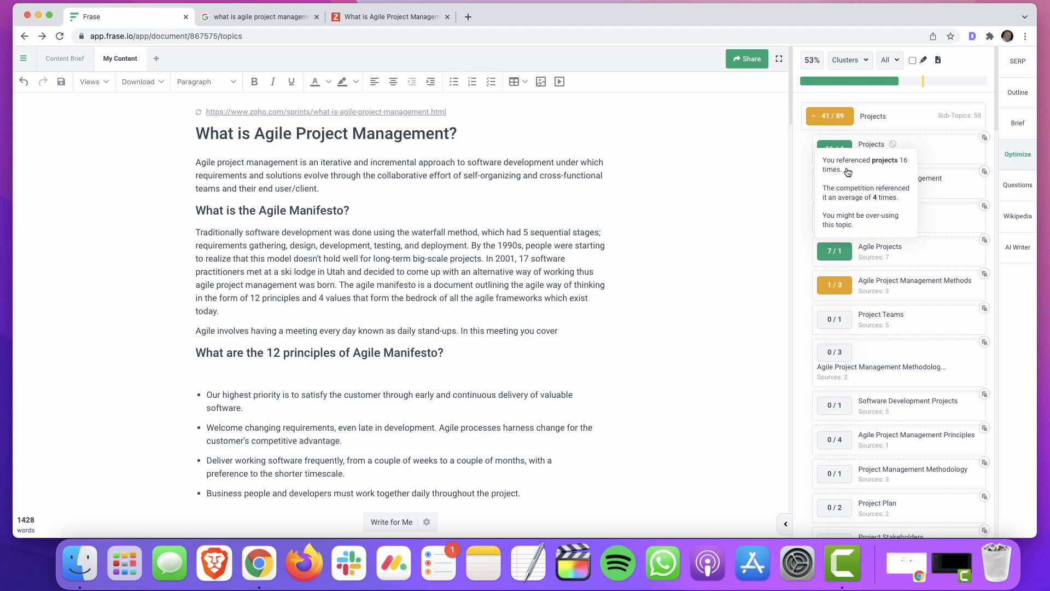
{"action": "scroll", "coordinate": [880, 304], "scroll_direction": "down", "scroll_amount": 3}
{"action": "scroll", "coordinate": [880, 306], "scroll_direction": "down", "scroll_amount": 4}
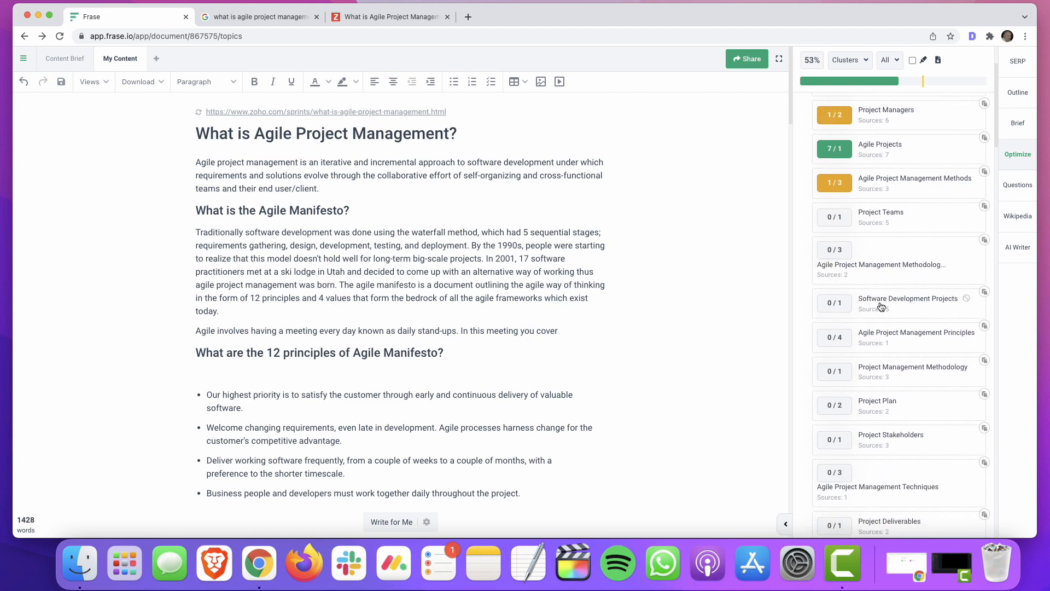
{"action": "scroll", "coordinate": [880, 306], "scroll_direction": "up", "scroll_amount": 4}
{"action": "scroll", "coordinate": [881, 306], "scroll_direction": "up", "scroll_amount": 3}
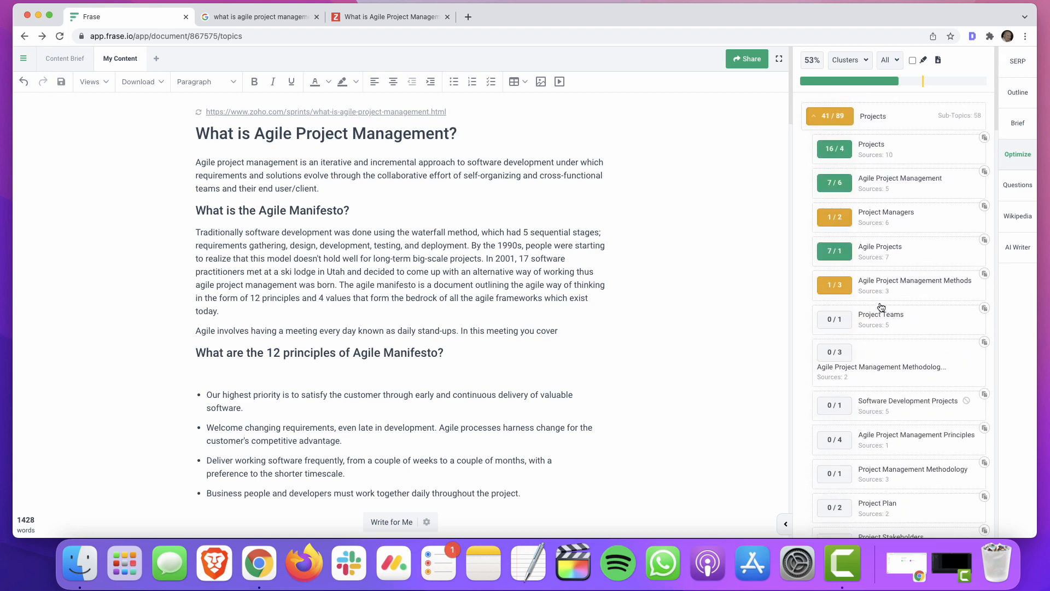
{"action": "left_click", "coordinate": [886, 118]}
- Change the topic view to Long Tail and examine the multi-word topics' usage scores
{"action": "left_click", "coordinate": [855, 62]}
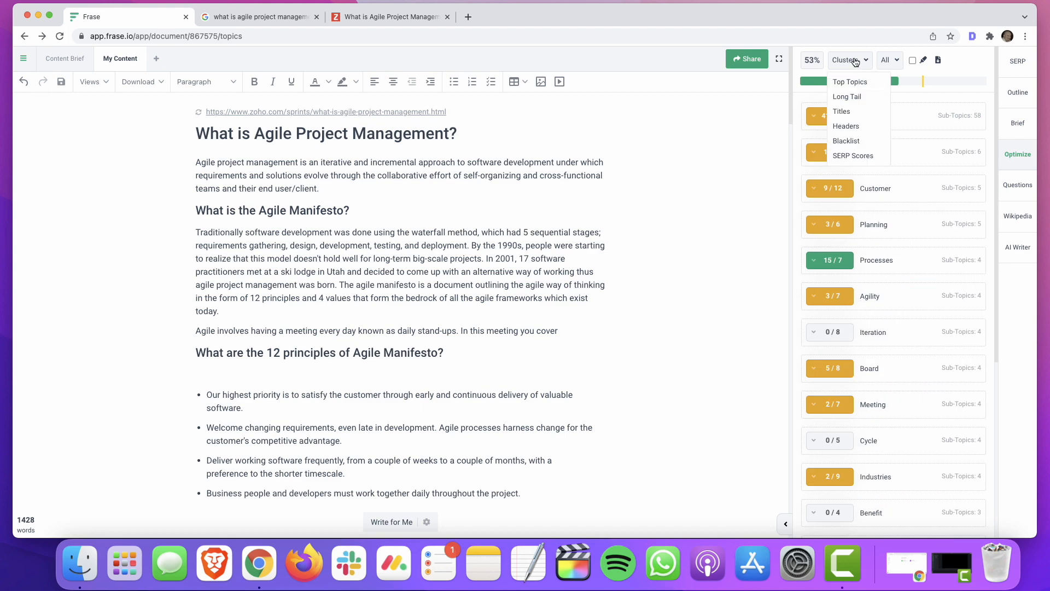
{"action": "left_click", "coordinate": [856, 95]}
{"action": "scroll", "coordinate": [922, 249], "scroll_direction": "down", "scroll_amount": 6}
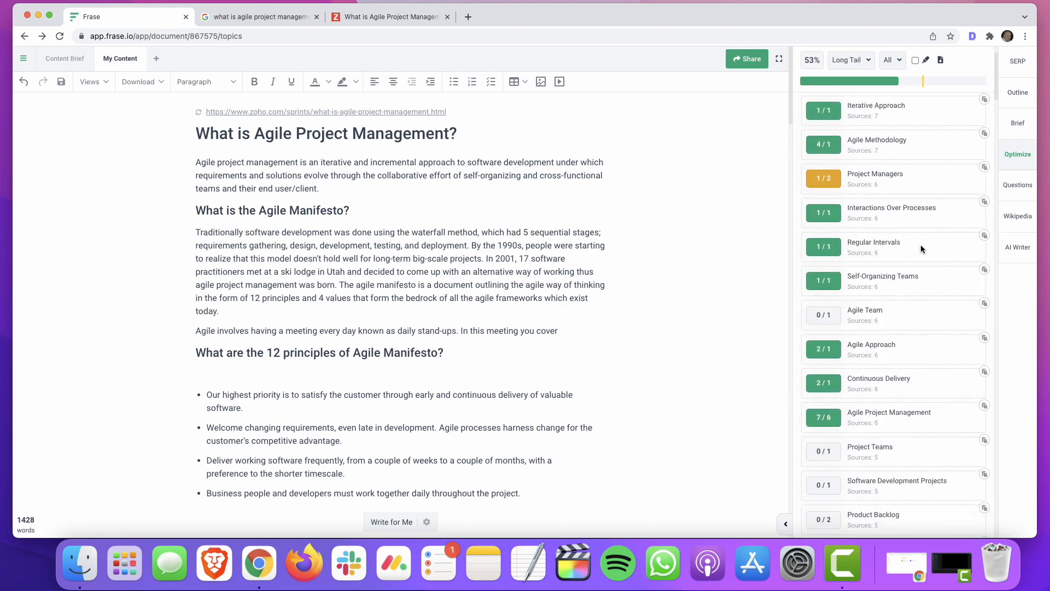
- Change the topic view to SERP Scores and compare the document's topic score with the competing pages and the target marker
{"action": "scroll", "coordinate": [922, 249], "scroll_direction": "up", "scroll_amount": 6}
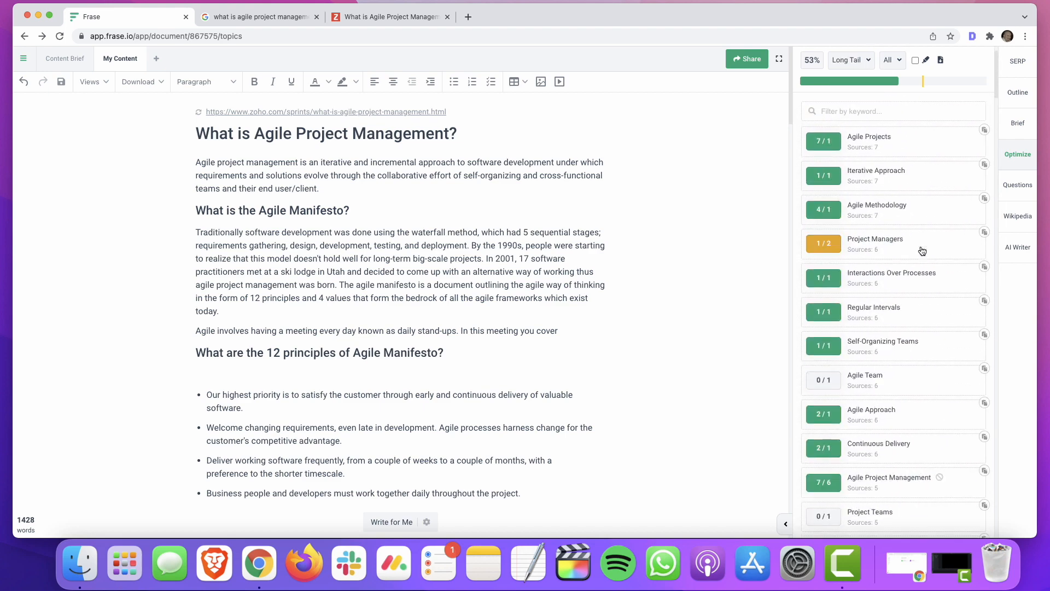
{"action": "left_click", "coordinate": [860, 63]}
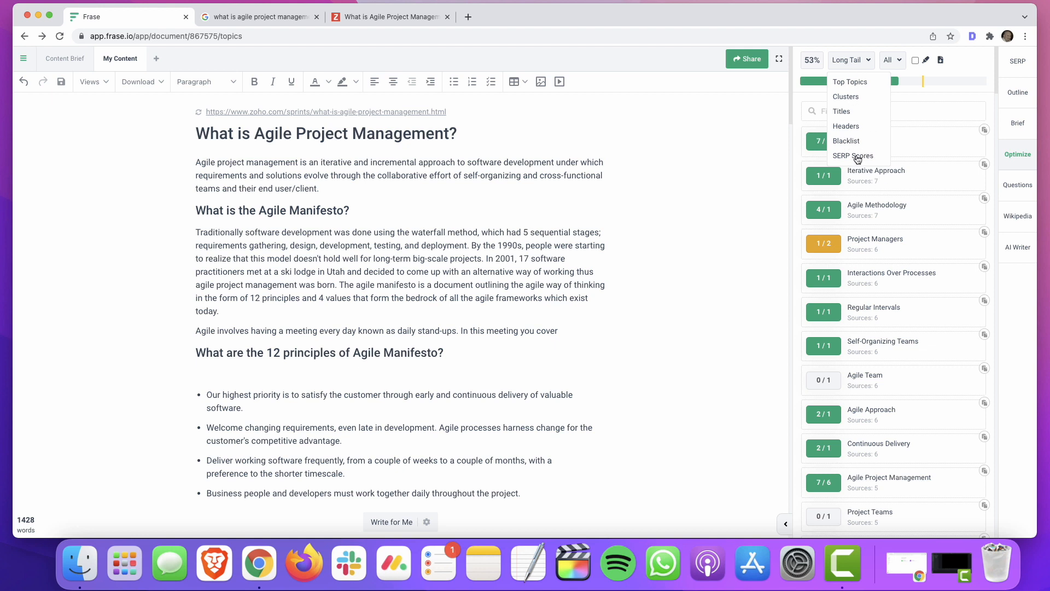
{"action": "left_click", "coordinate": [861, 157]}
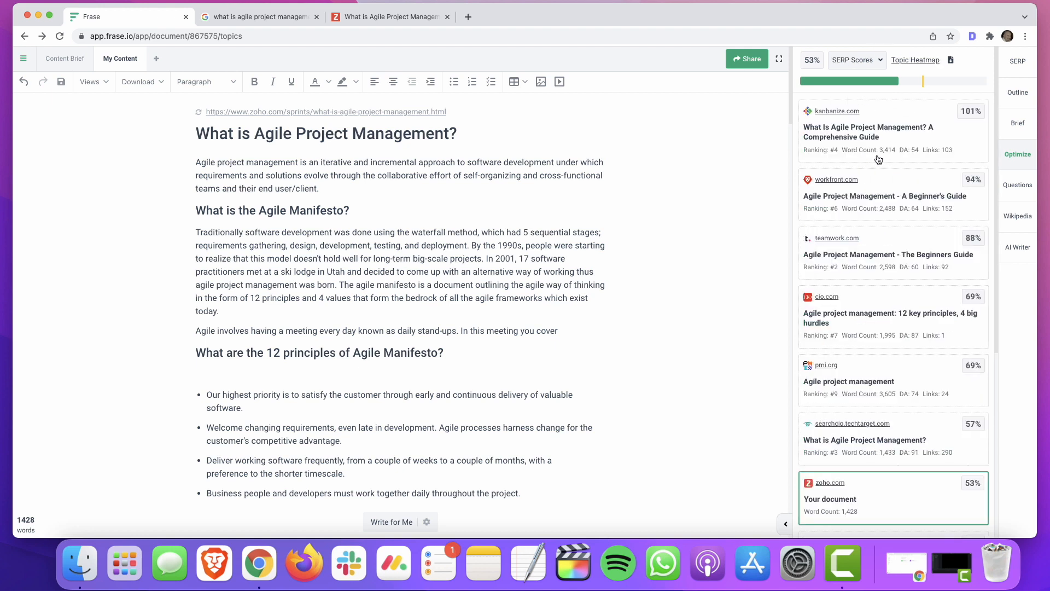
{"action": "scroll", "coordinate": [889, 361], "scroll_direction": "down", "scroll_amount": 5}
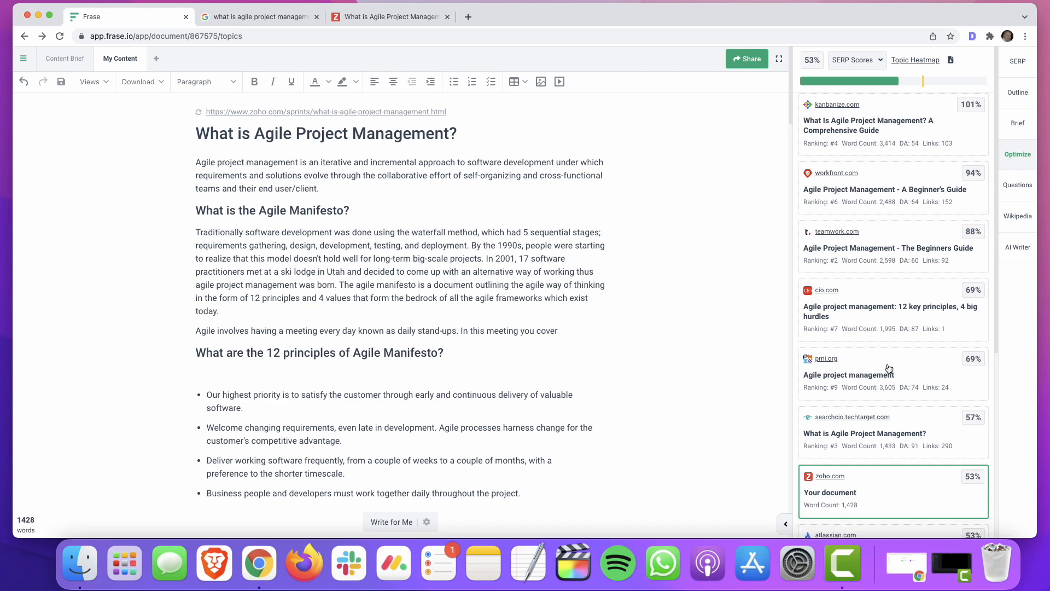
{"action": "scroll", "coordinate": [893, 355], "scroll_direction": "up", "scroll_amount": 5}
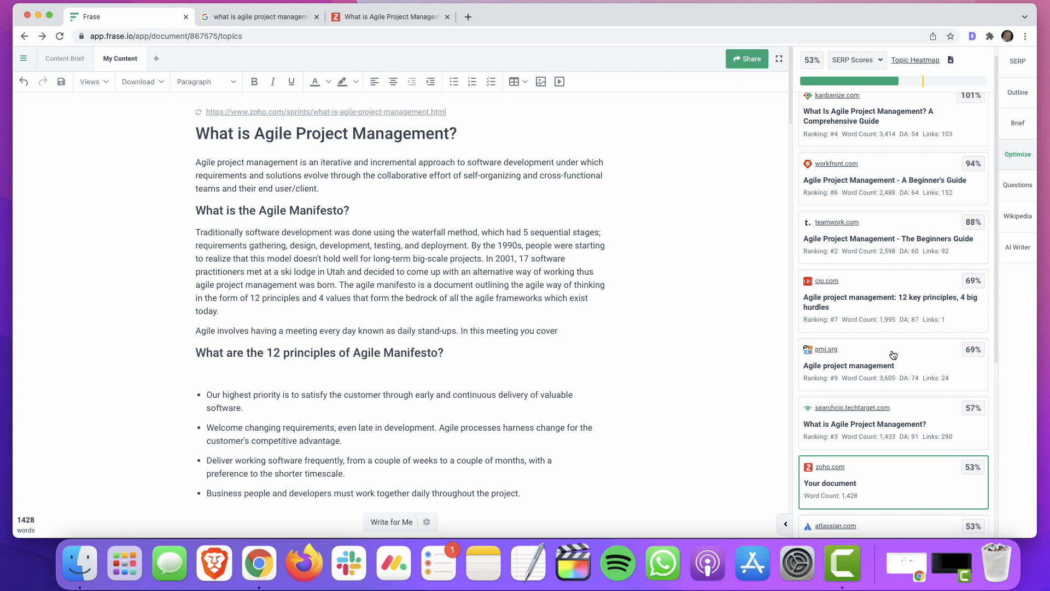
{"action": "scroll", "coordinate": [900, 284], "scroll_direction": "up", "scroll_amount": 1}
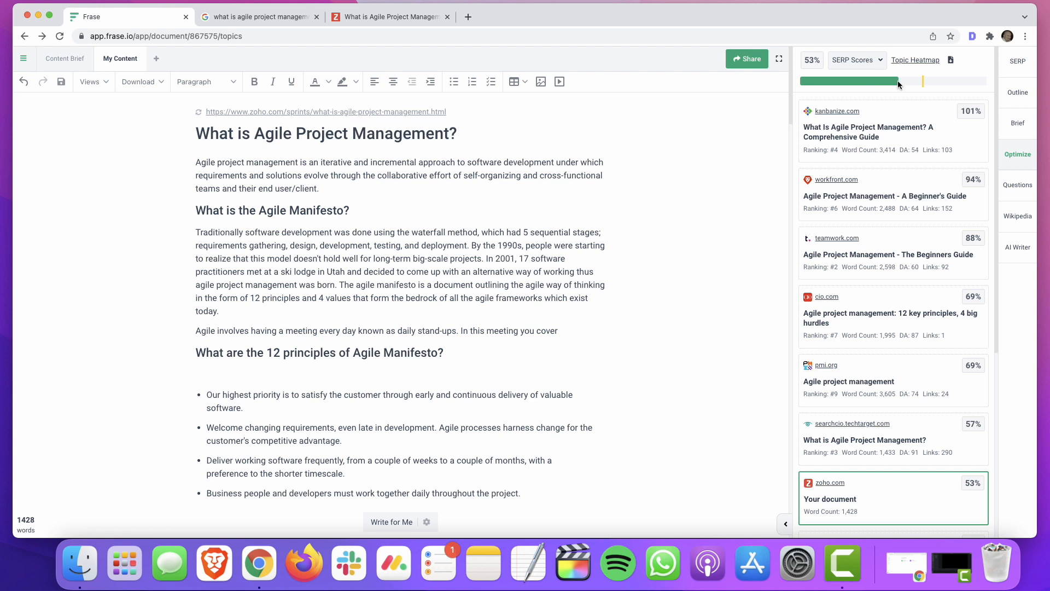
{"action": "mouse_move", "coordinate": [923, 82]}
- Return the topic view to Top Topics and look through the list for terms missing from the article
{"action": "left_click", "coordinate": [866, 62]}
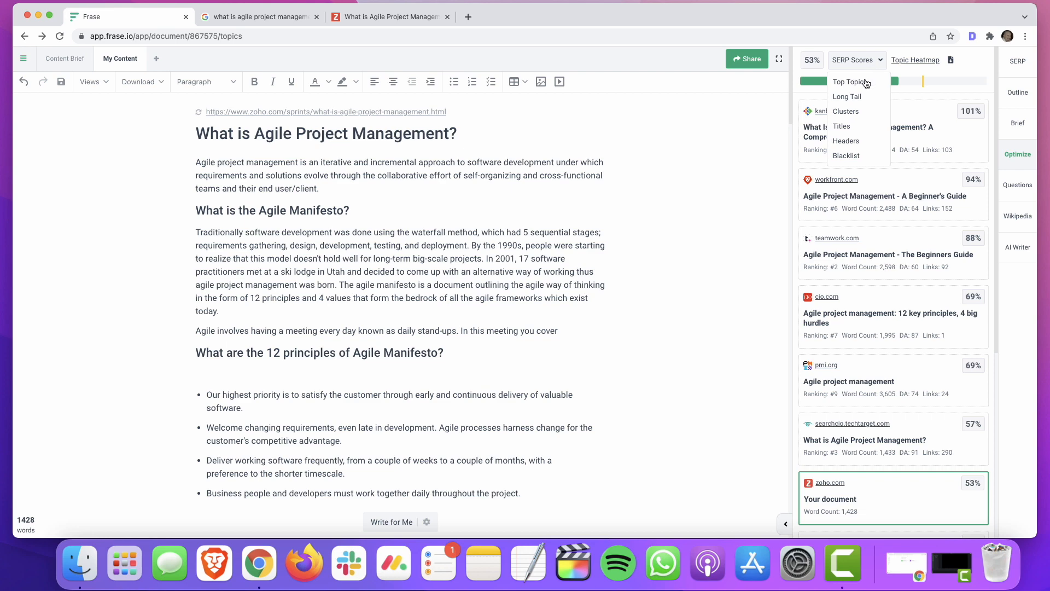
{"action": "left_click", "coordinate": [860, 83]}
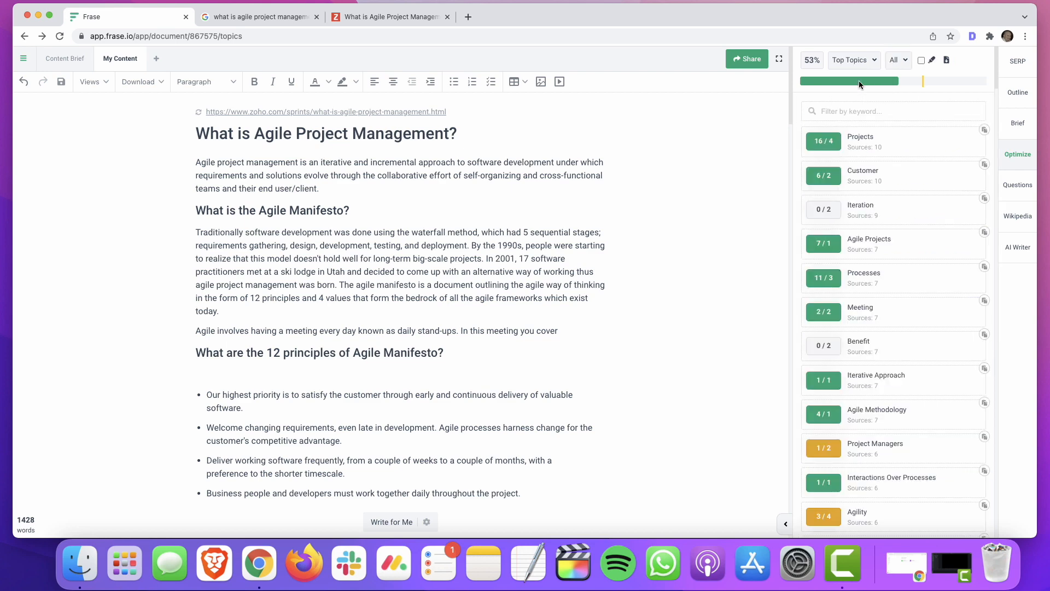
{"action": "scroll", "coordinate": [895, 260], "scroll_direction": "down", "scroll_amount": 1}
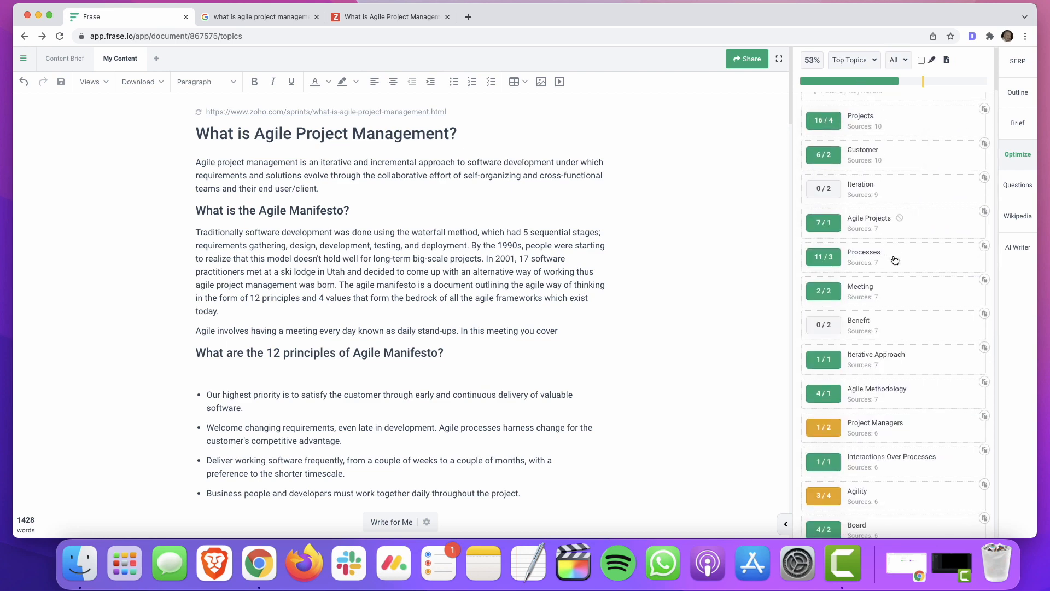
{"action": "scroll", "coordinate": [895, 259], "scroll_direction": "down", "scroll_amount": 10}
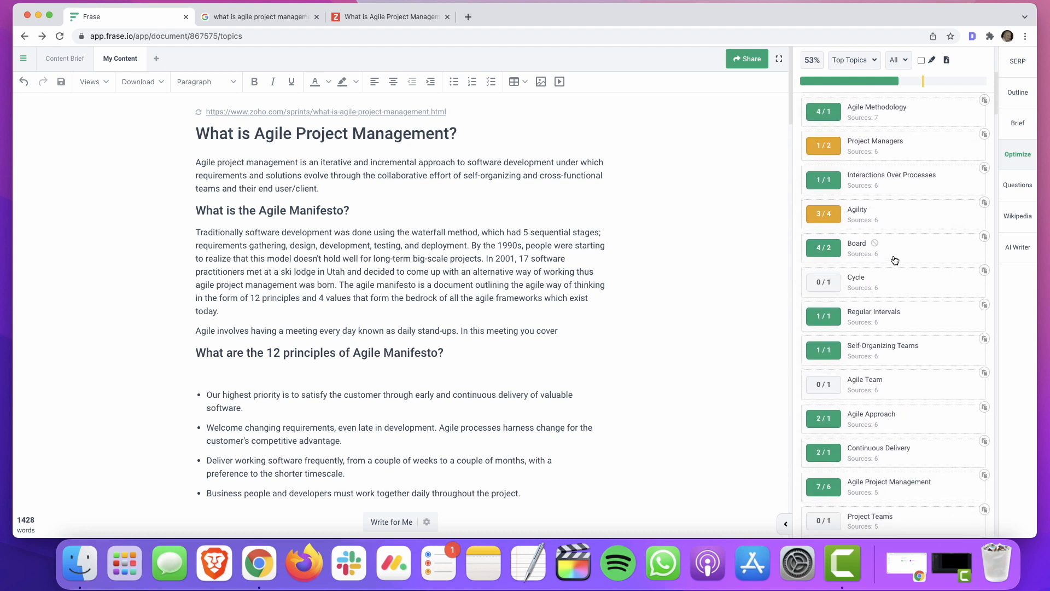
{"action": "scroll", "coordinate": [895, 259], "scroll_direction": "down", "scroll_amount": 3}
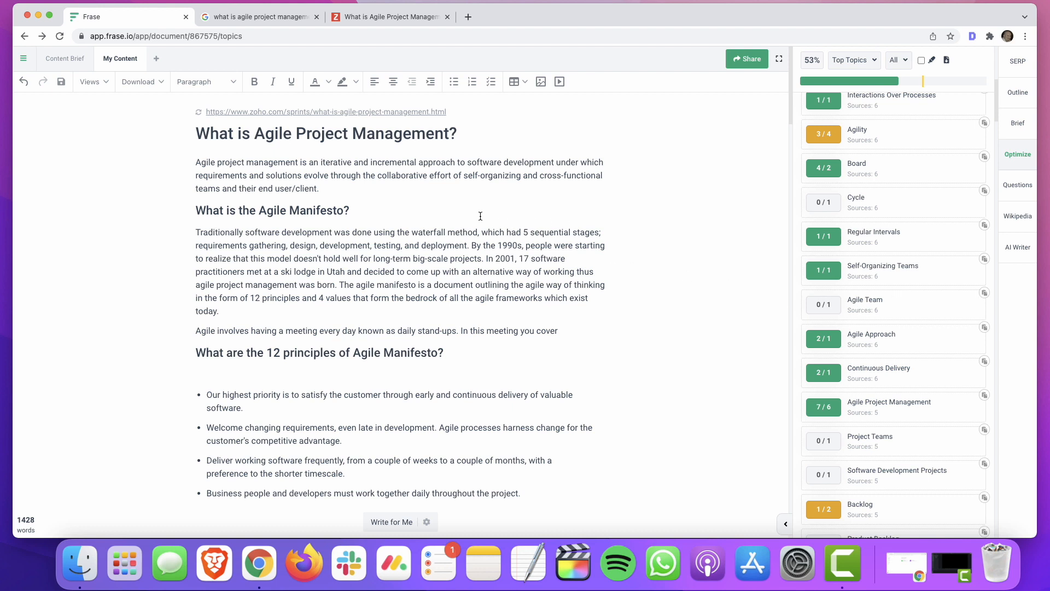
- Replace "cover" at the end of the daily stand-ups paragraph with "discuss with your agile team blah blah blah"
{"action": "key", "text": "BackSpace"}
{"action": "key", "text": "BackSpace"}
{"action": "key", "text": "BackSpace"}
{"action": "key", "text": "BackSpace"}
{"action": "key", "text": "BackSpace"}
{"action": "type", "text": "discuss with your agile t"}
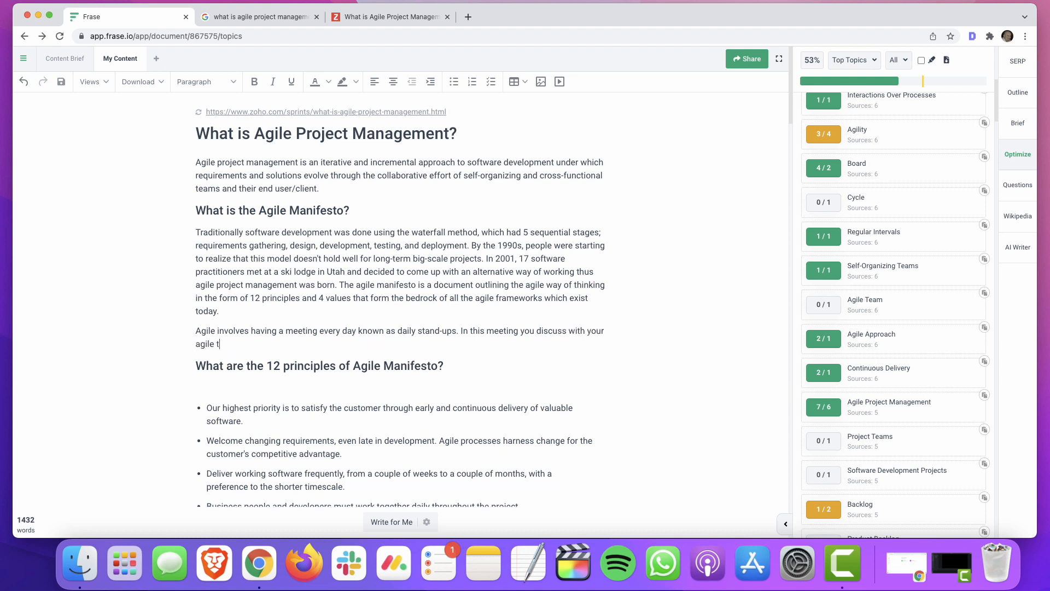
{"action": "type", "text": "eam blah "}
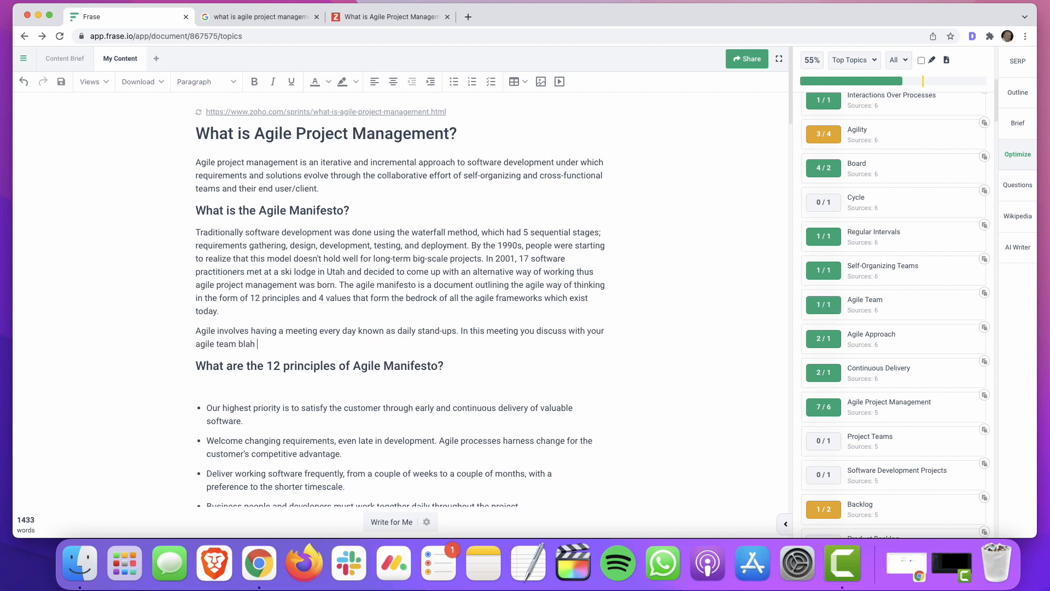
{"action": "type", "text": "blah blah"}
- Check the topic view options, then compare the article's SERP metrics, such as word count, headers and links, with the averages
{"action": "left_click", "coordinate": [861, 60]}
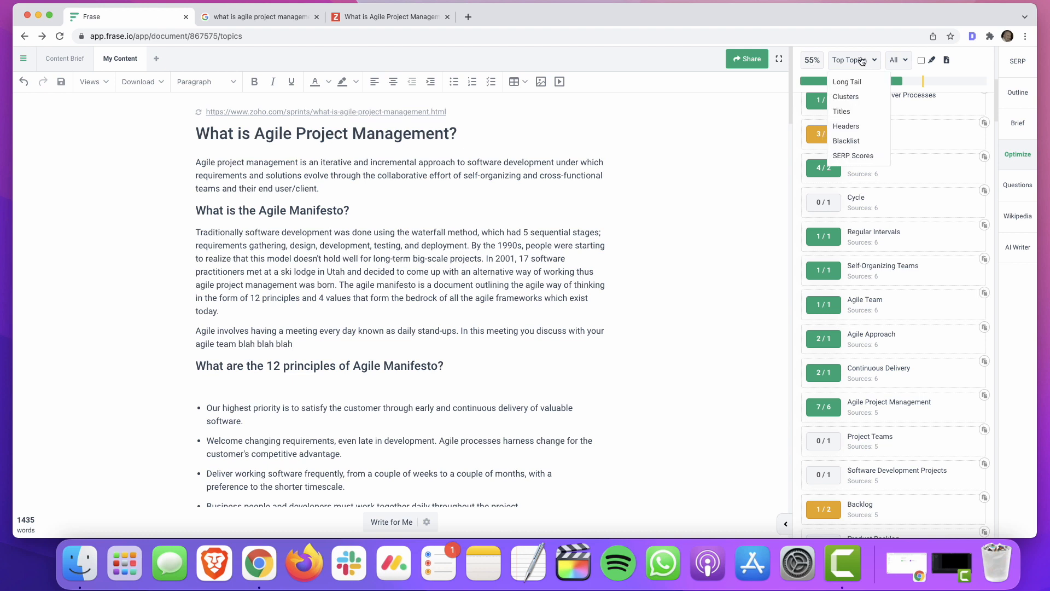
{"action": "scroll", "coordinate": [933, 221], "scroll_direction": "up", "scroll_amount": 7}
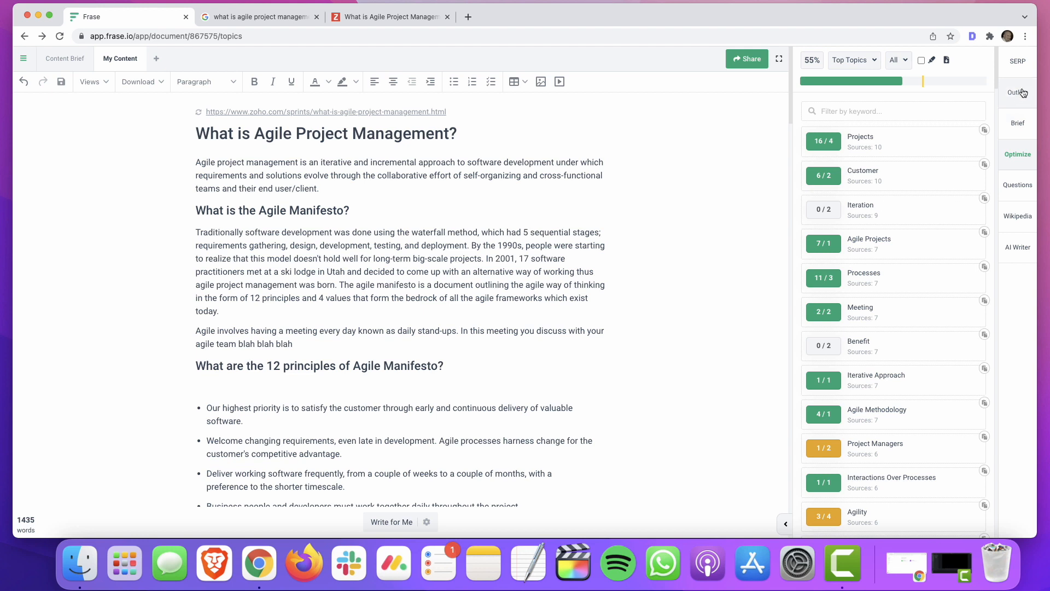
{"action": "left_click", "coordinate": [1024, 70]}
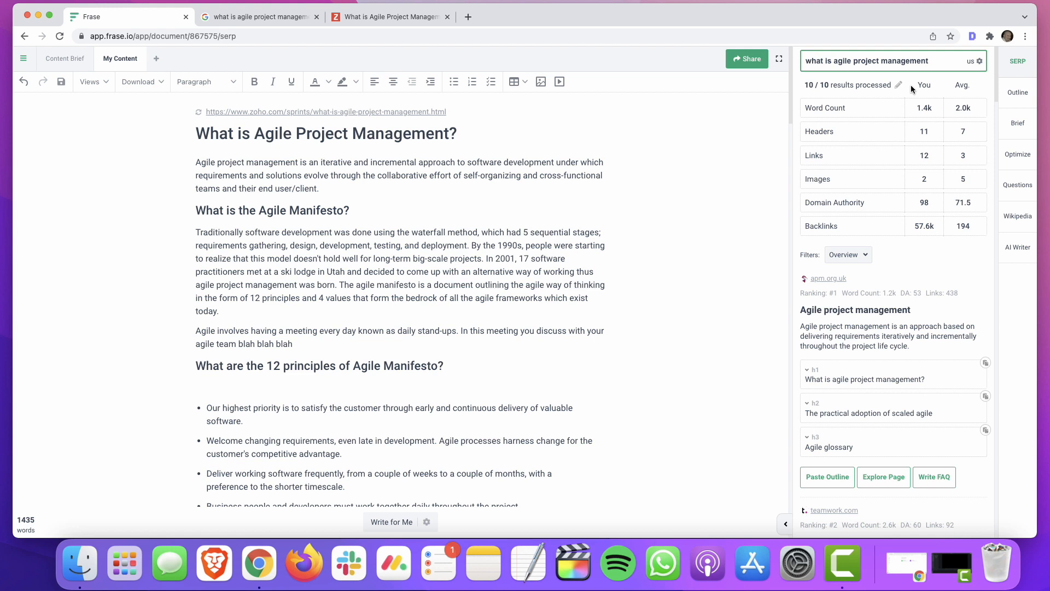
- Show the questions used by the search results and examine them for ones the article could answer
{"action": "left_click", "coordinate": [1019, 187]}
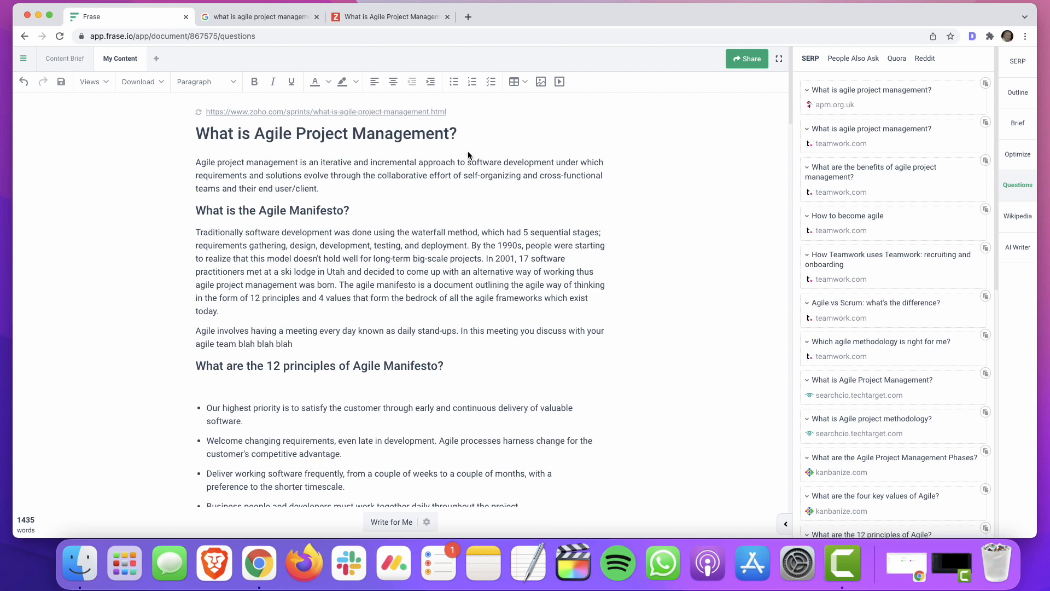
{"action": "scroll", "coordinate": [871, 246], "scroll_direction": "down", "scroll_amount": 1}
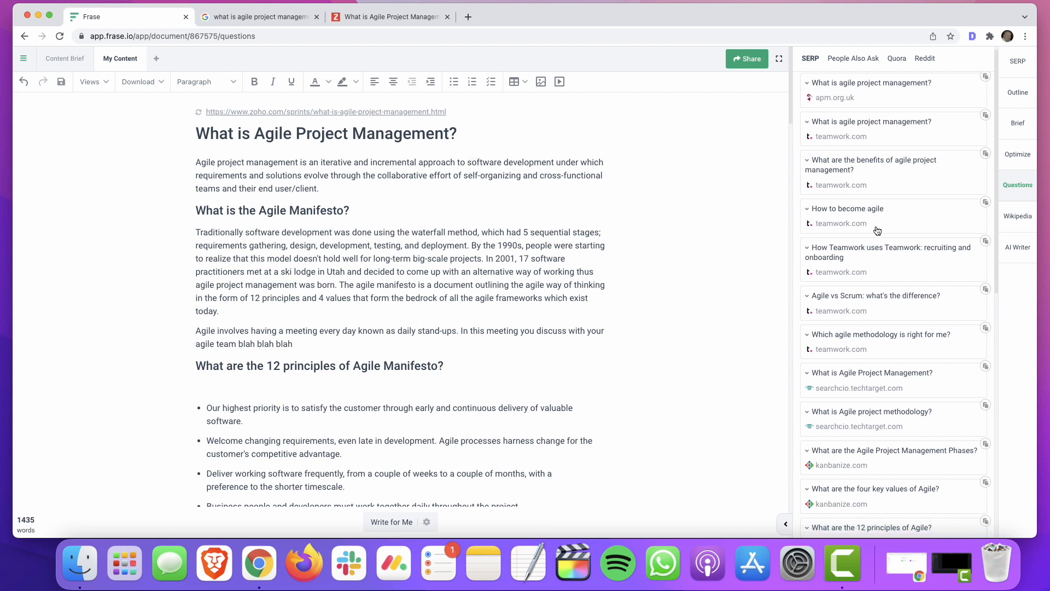
{"action": "scroll", "coordinate": [877, 230], "scroll_direction": "down", "scroll_amount": 5}
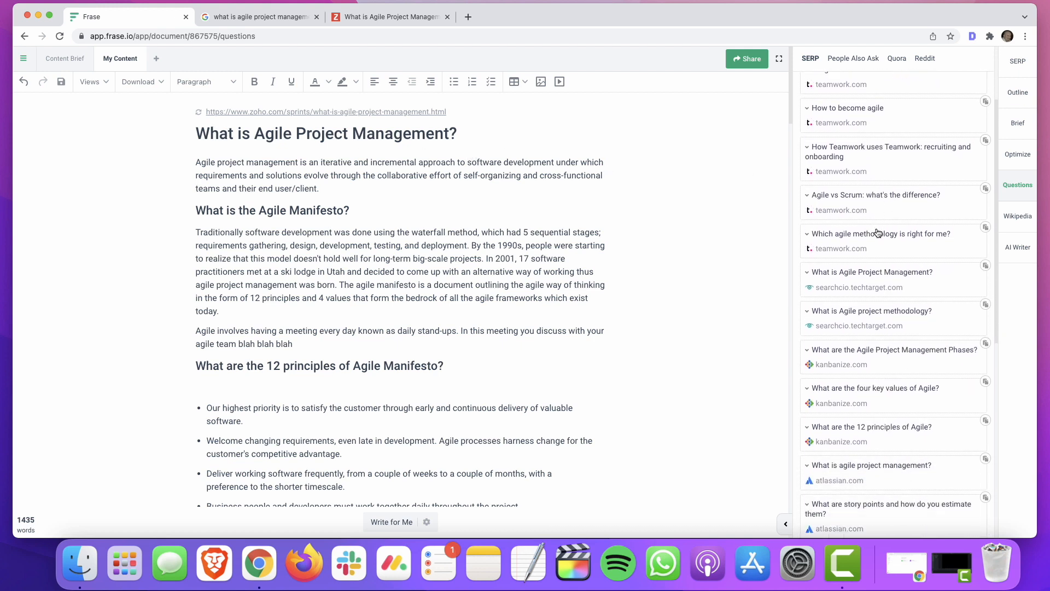
{"action": "scroll", "coordinate": [878, 232], "scroll_direction": "down", "scroll_amount": 2}
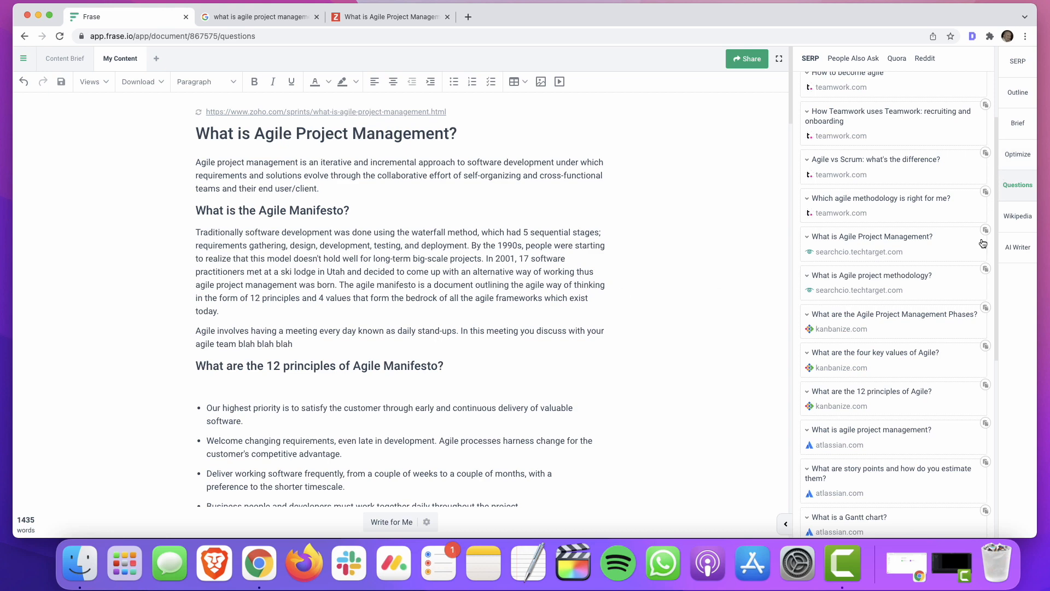
- Examine the concept map of the Wikipedia entry "Agile software development", then return to the SERP metrics
{"action": "left_click", "coordinate": [1015, 224]}
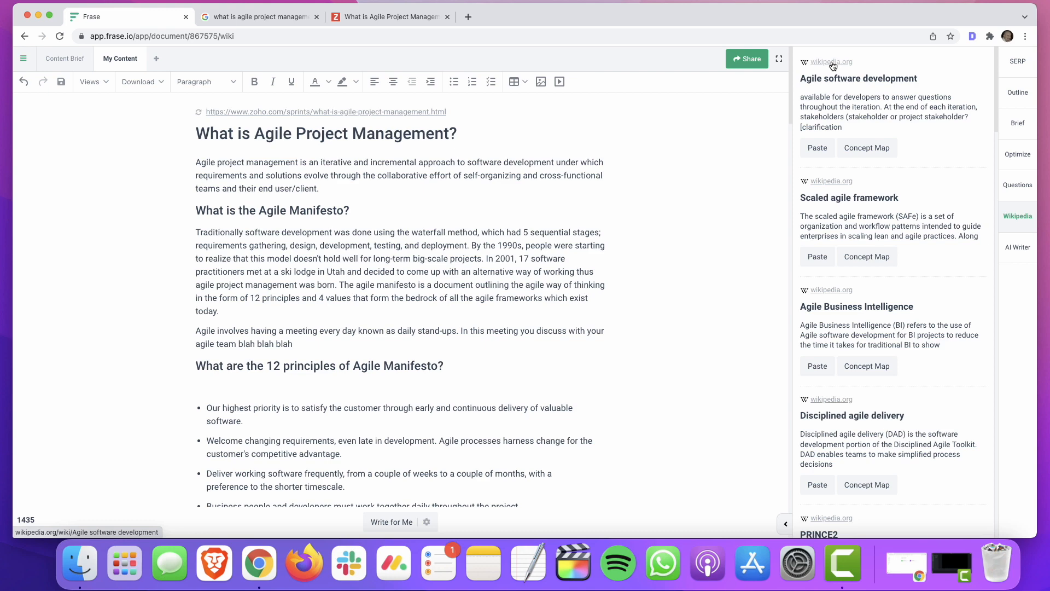
{"action": "left_click", "coordinate": [867, 148]}
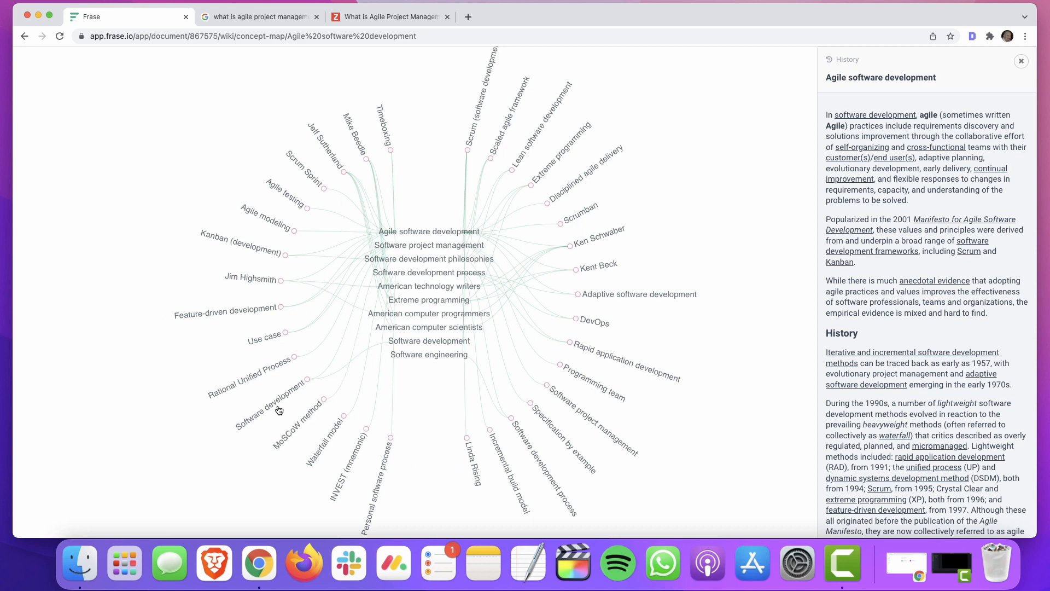
{"action": "left_click", "coordinate": [1020, 61]}
{"action": "left_click", "coordinate": [1019, 64]}
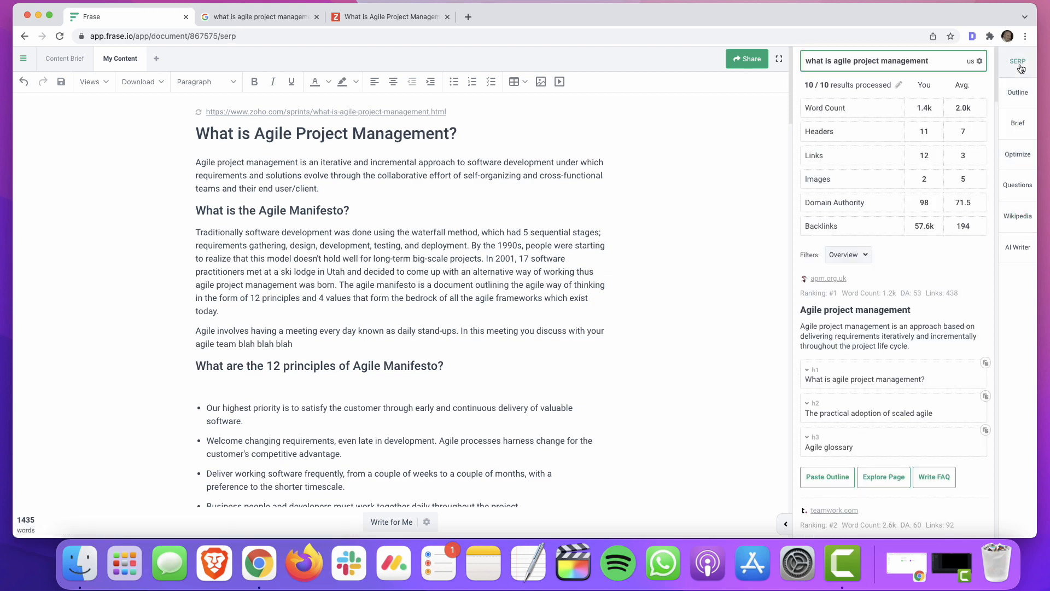